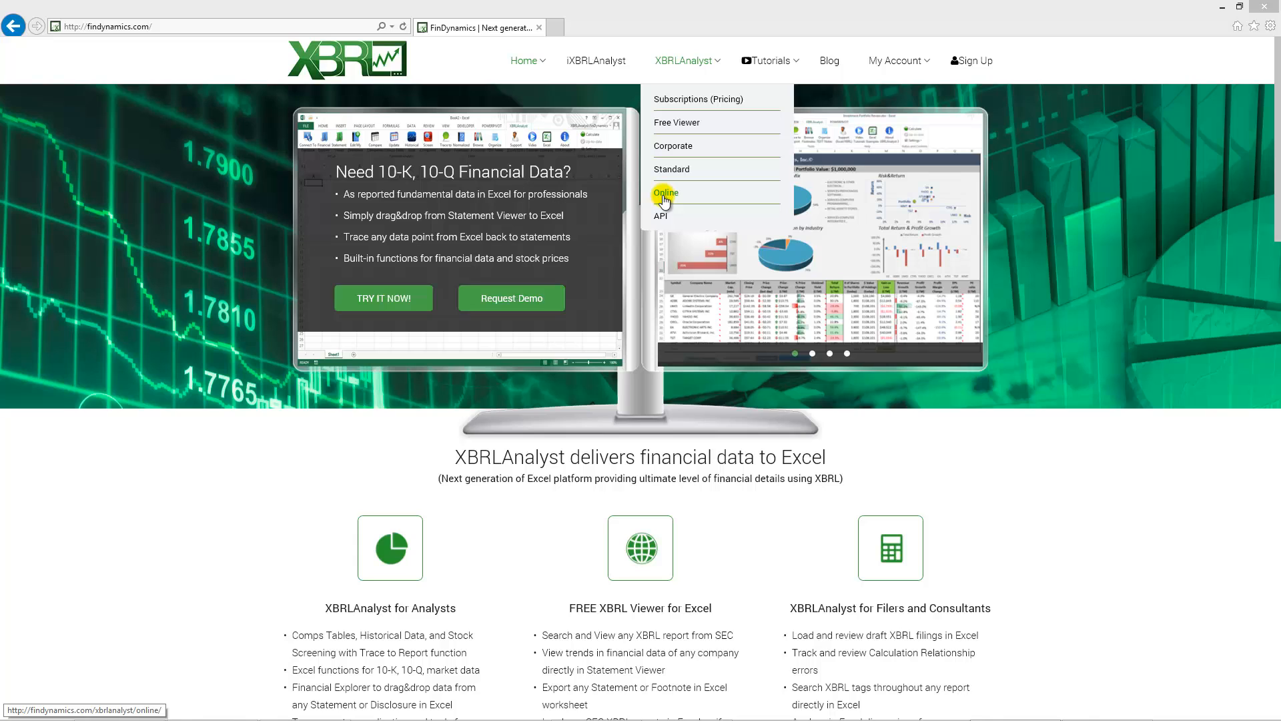
- Open the XBRLAnalyst Online page and inspect the formula behind the company revenue result in H7
click(664, 197)
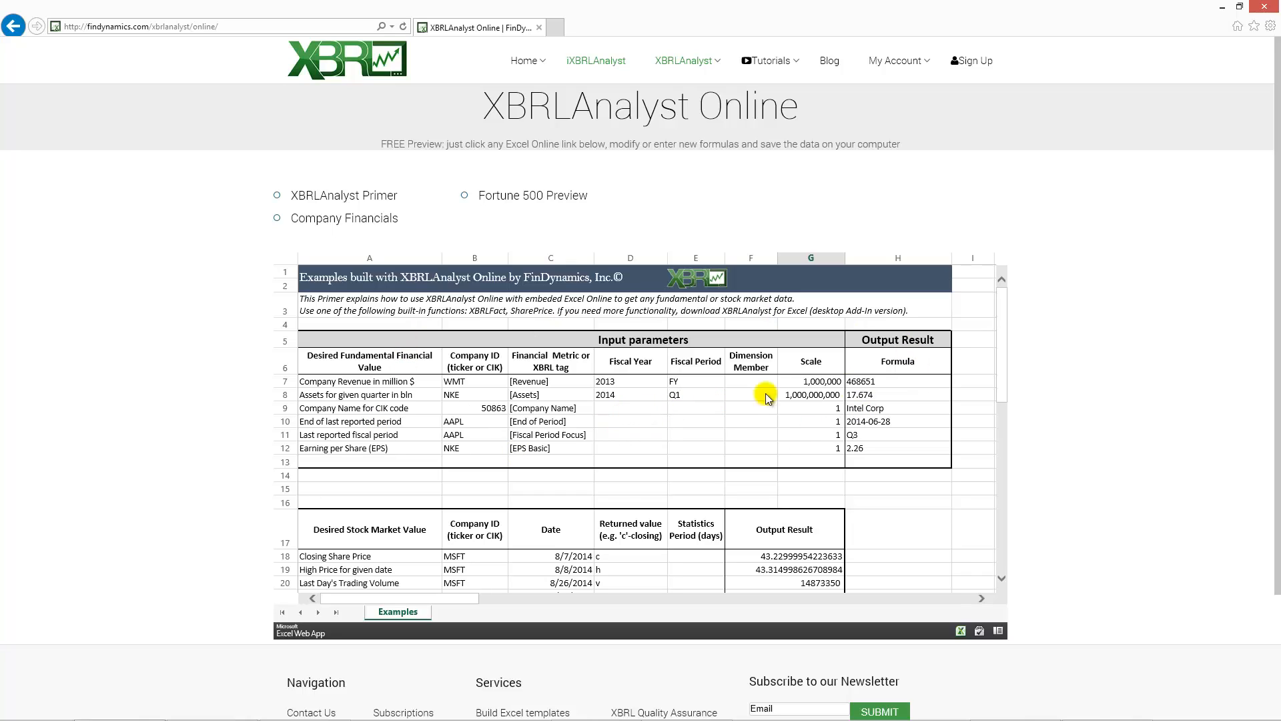
double_click(874, 384)
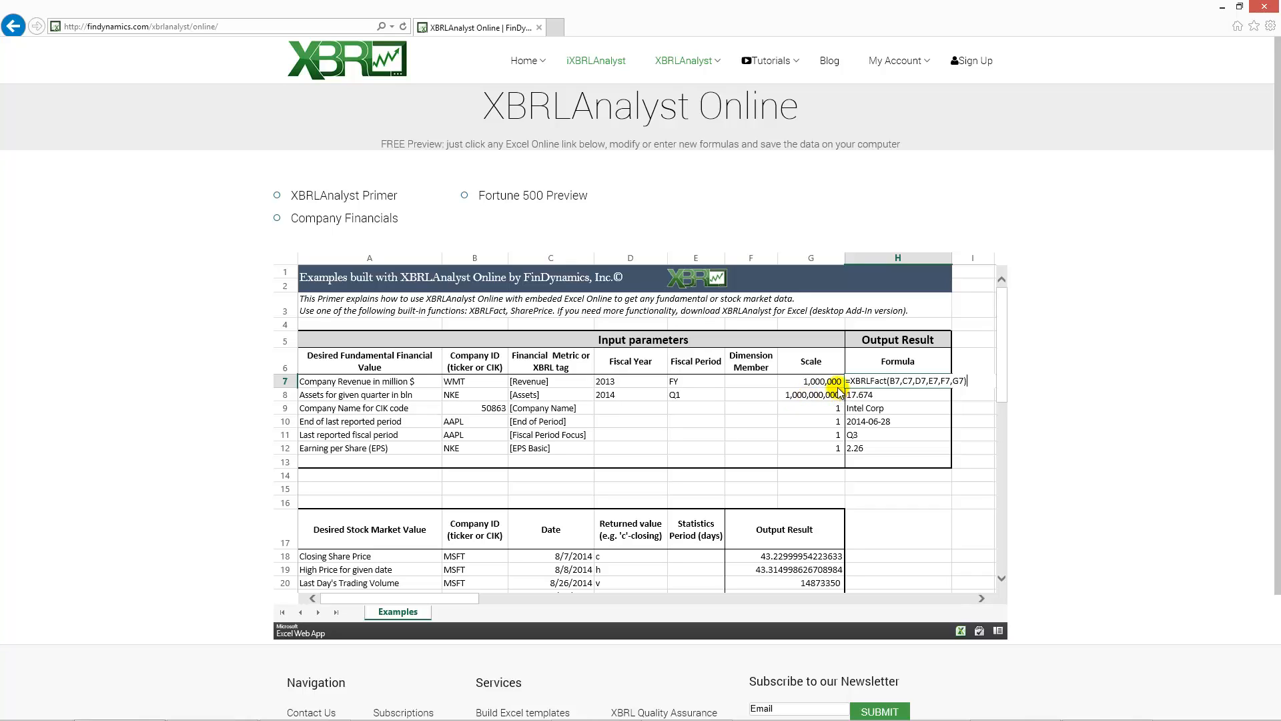
key(Return)
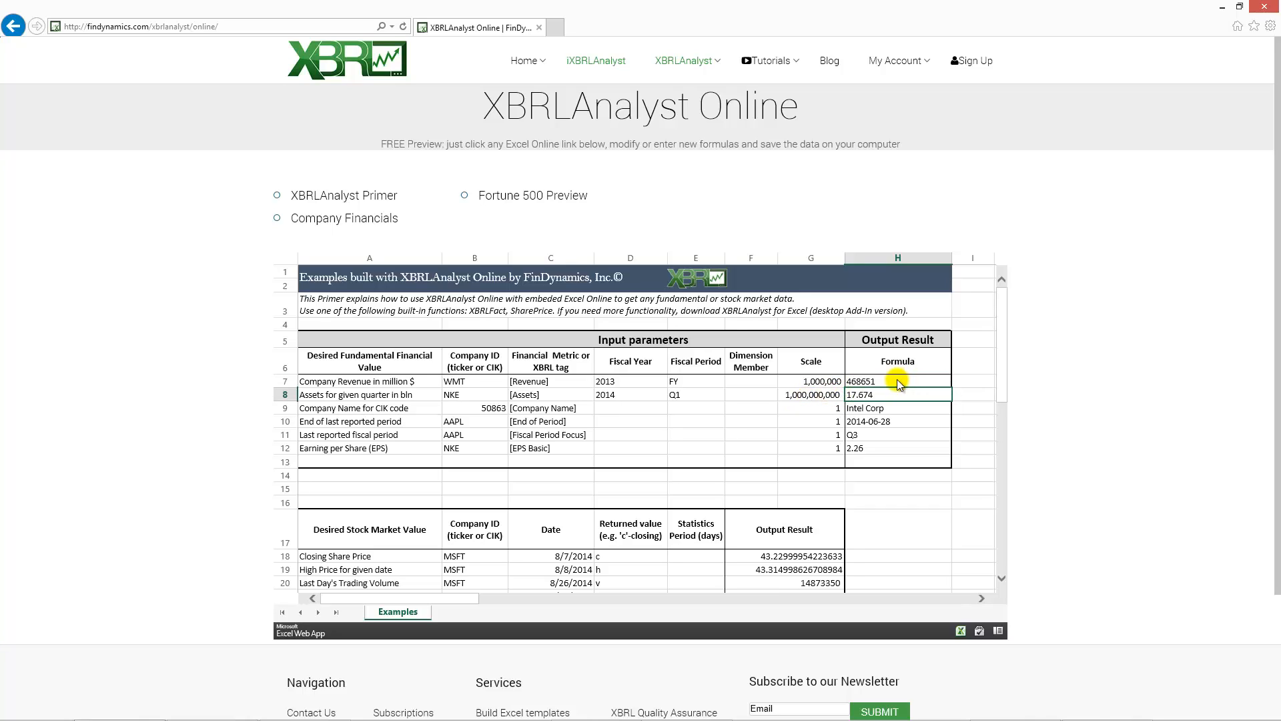
- Set the company ticker in the revenue example row (B7) to MSFT
click(465, 382)
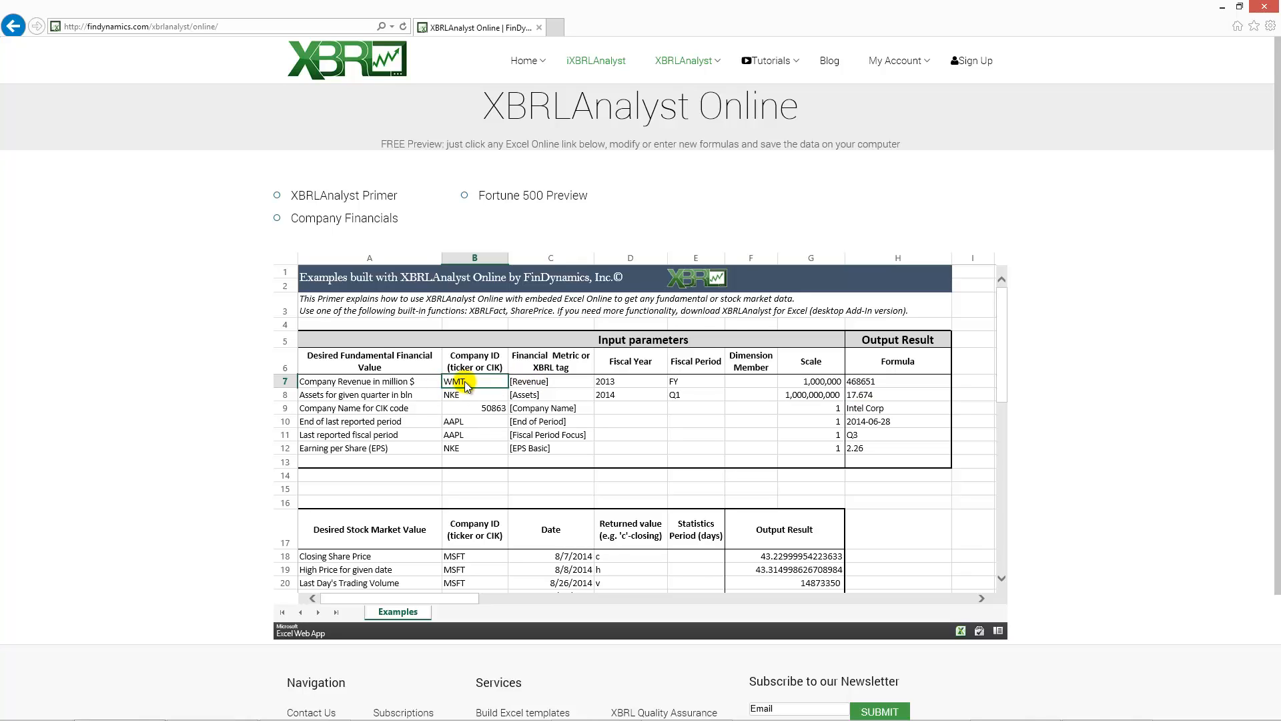
text(MSFT)
key(Return)
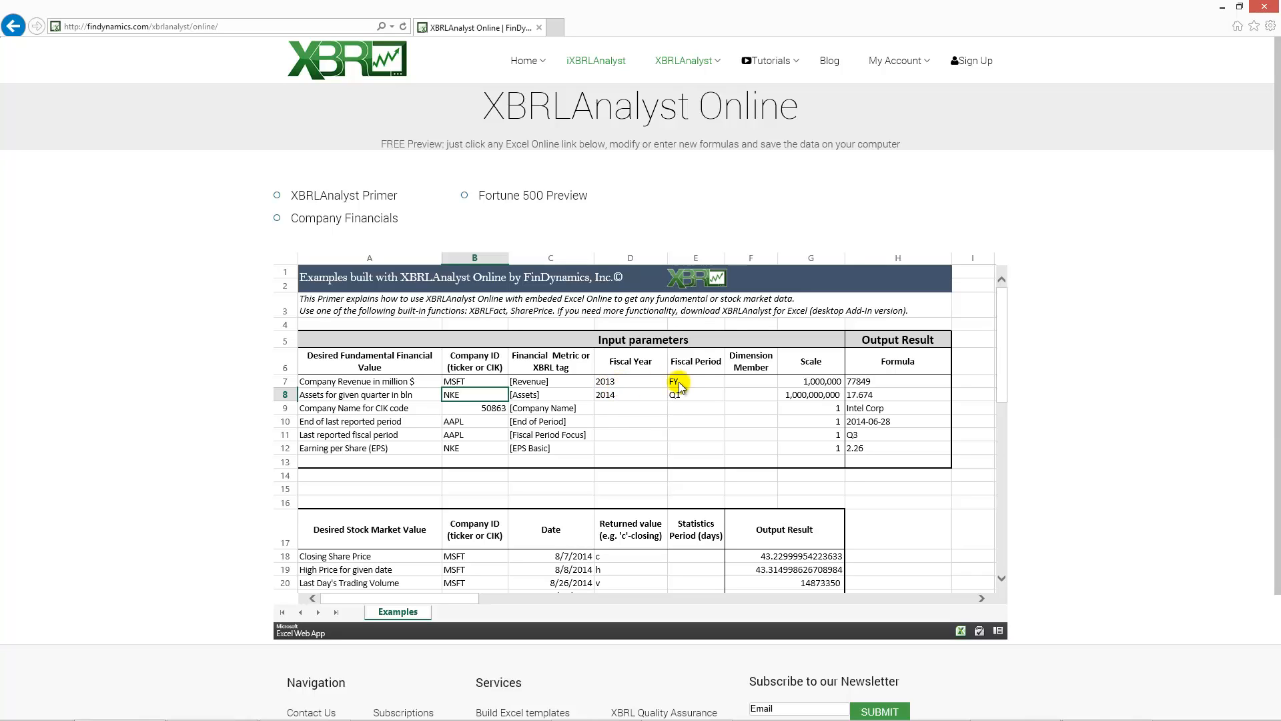
- Set the revenue example's fiscal year to 2012 and its fiscal period to Q2
double_click(634, 381)
key(BackSpace)
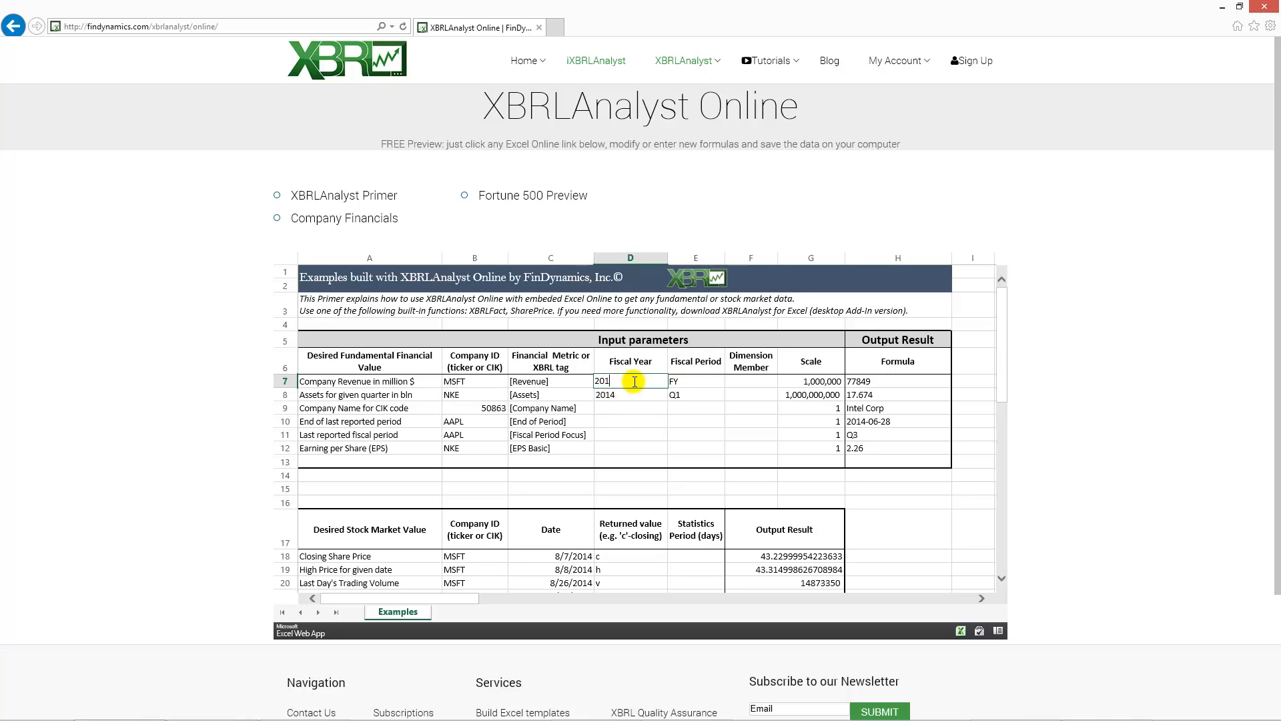
text(2)
key(Return)
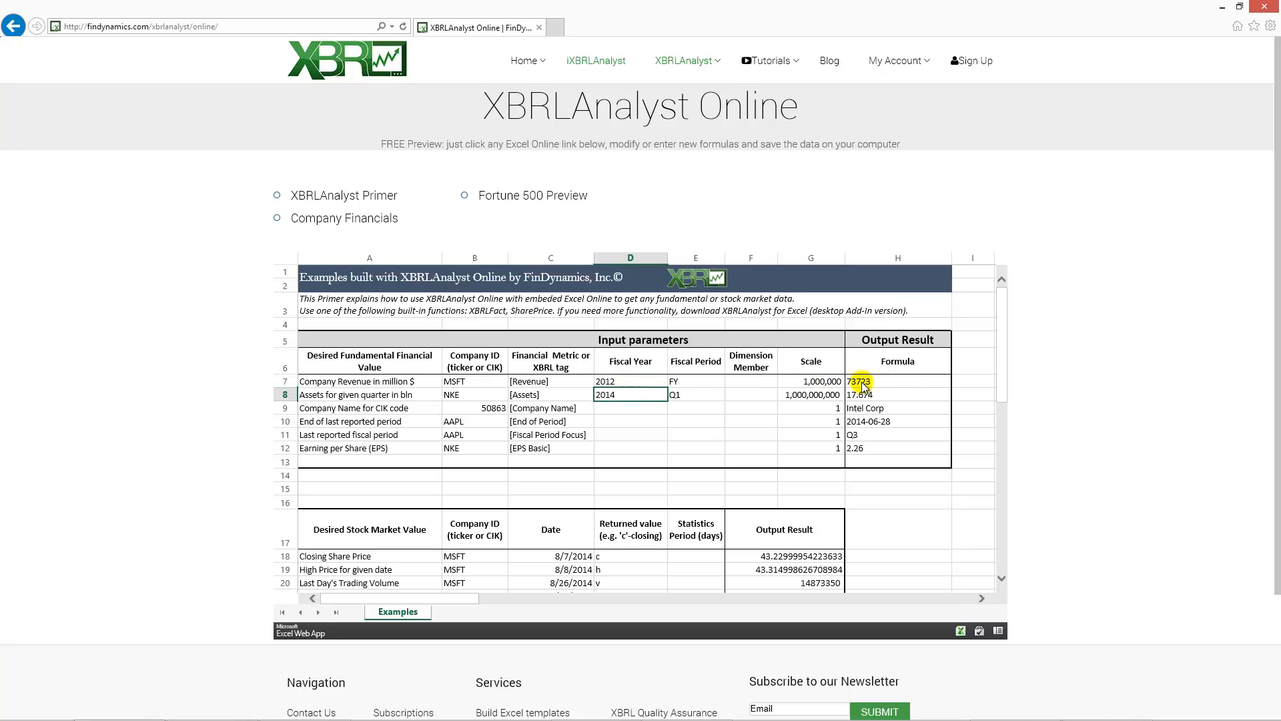
click(710, 381)
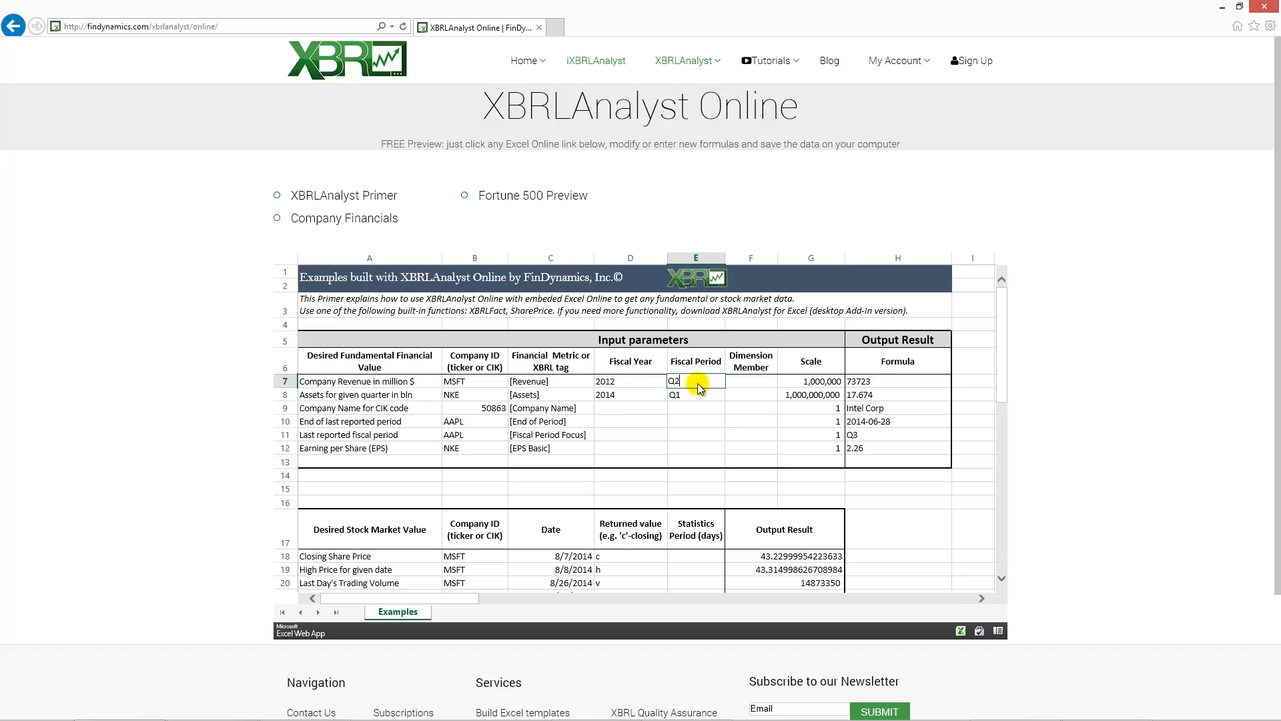
key(Return)
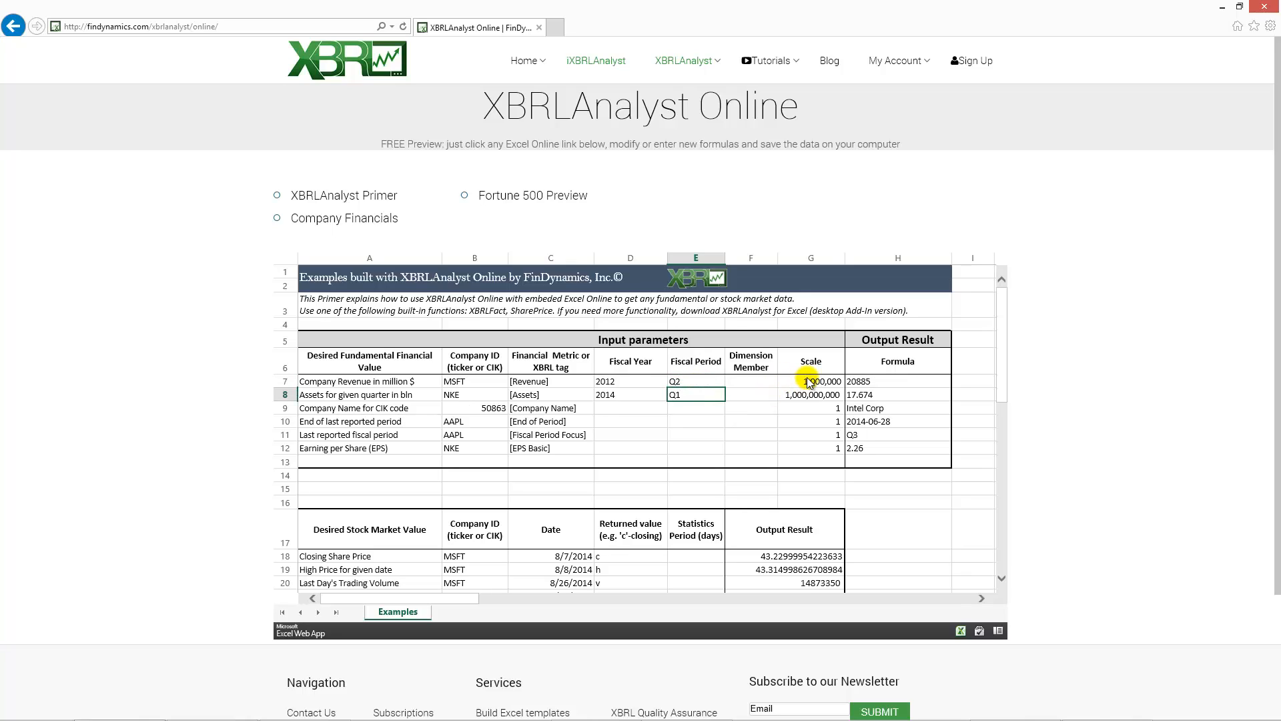
- Set the scale of the revenue example in row 7 to 1
click(809, 382)
text(1)
key(Return)
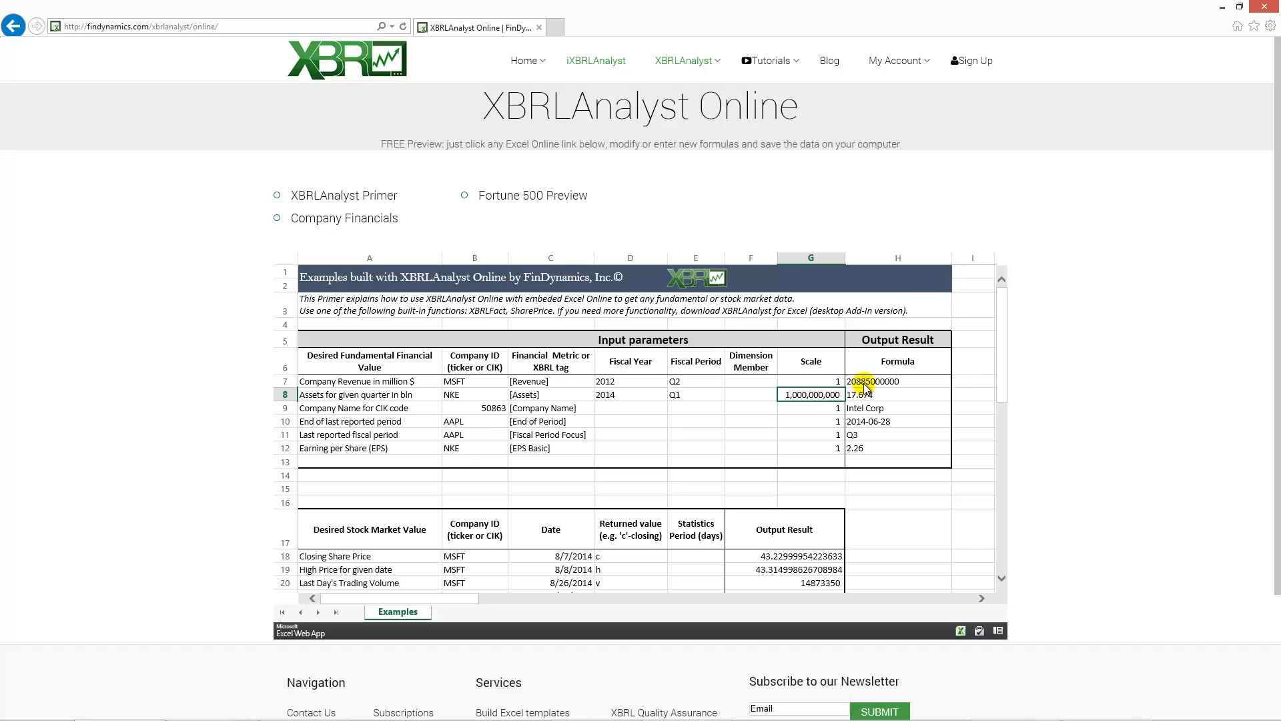
- Replace the financial metric in the NKE Q1 2014 row (C8) with [Net Income]
double_click(541, 384)
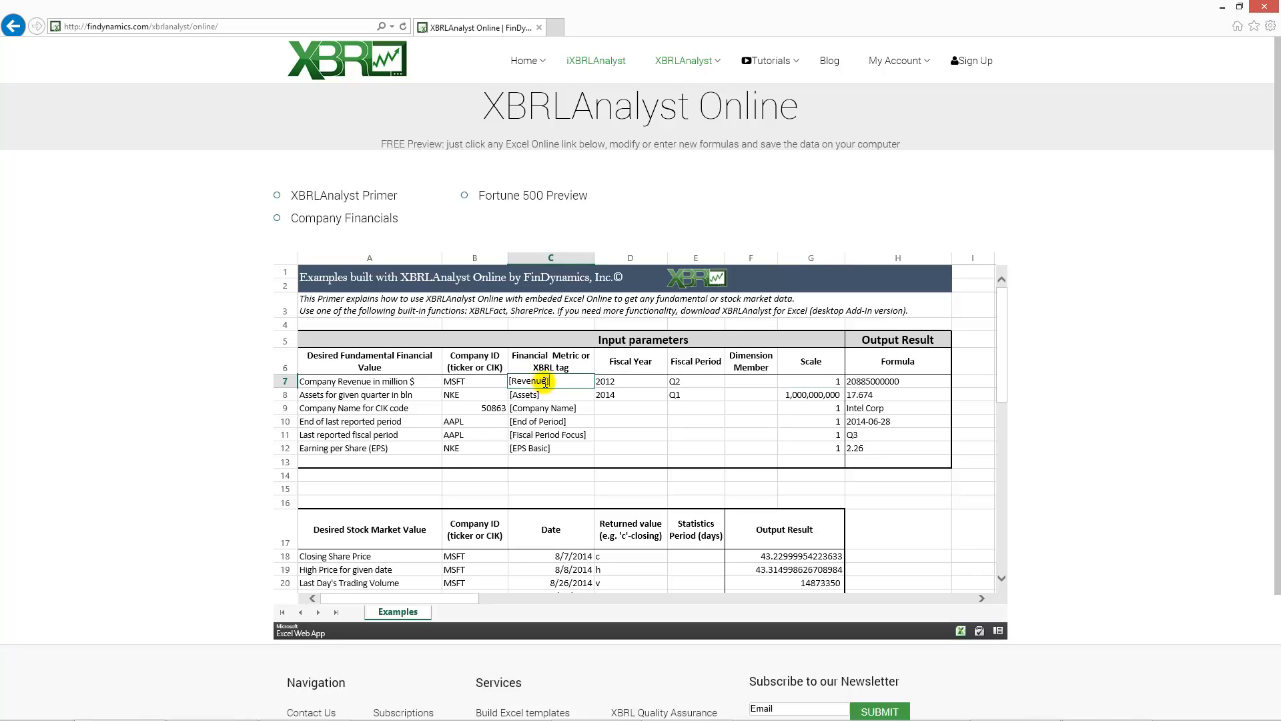
click(546, 404)
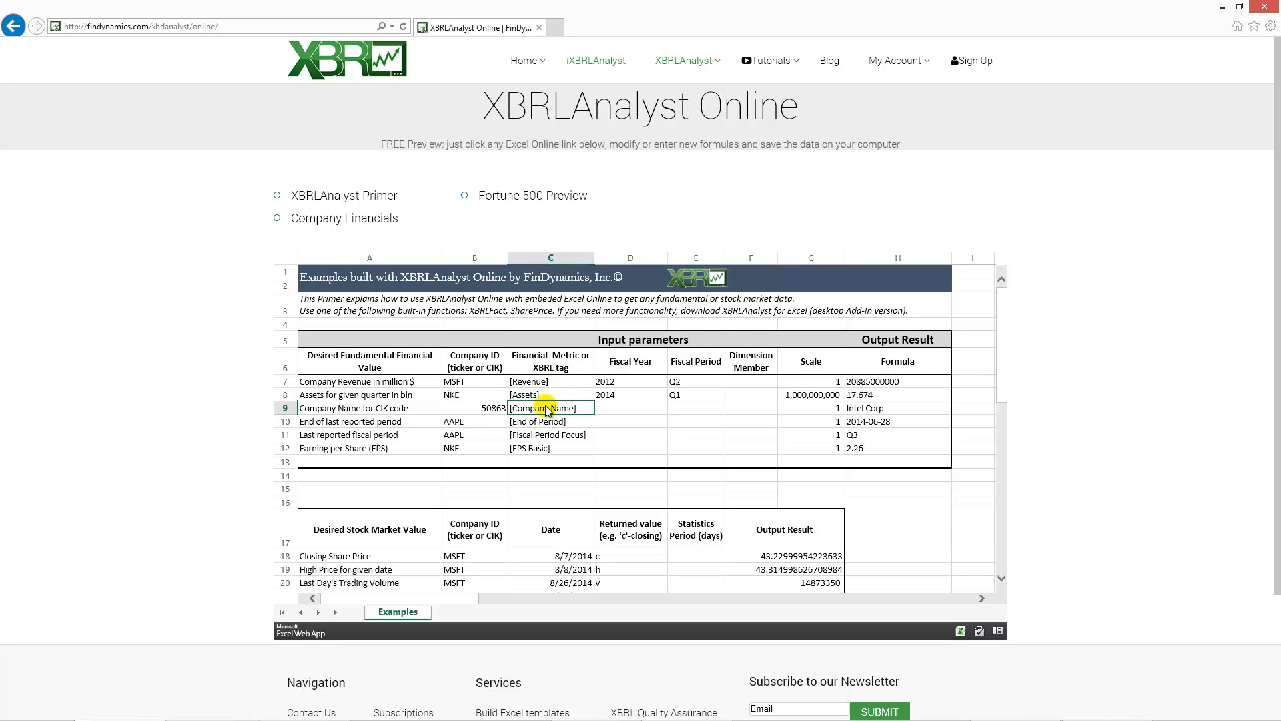
double_click(540, 395)
drag(538, 394, 516, 396)
text(Net Income)
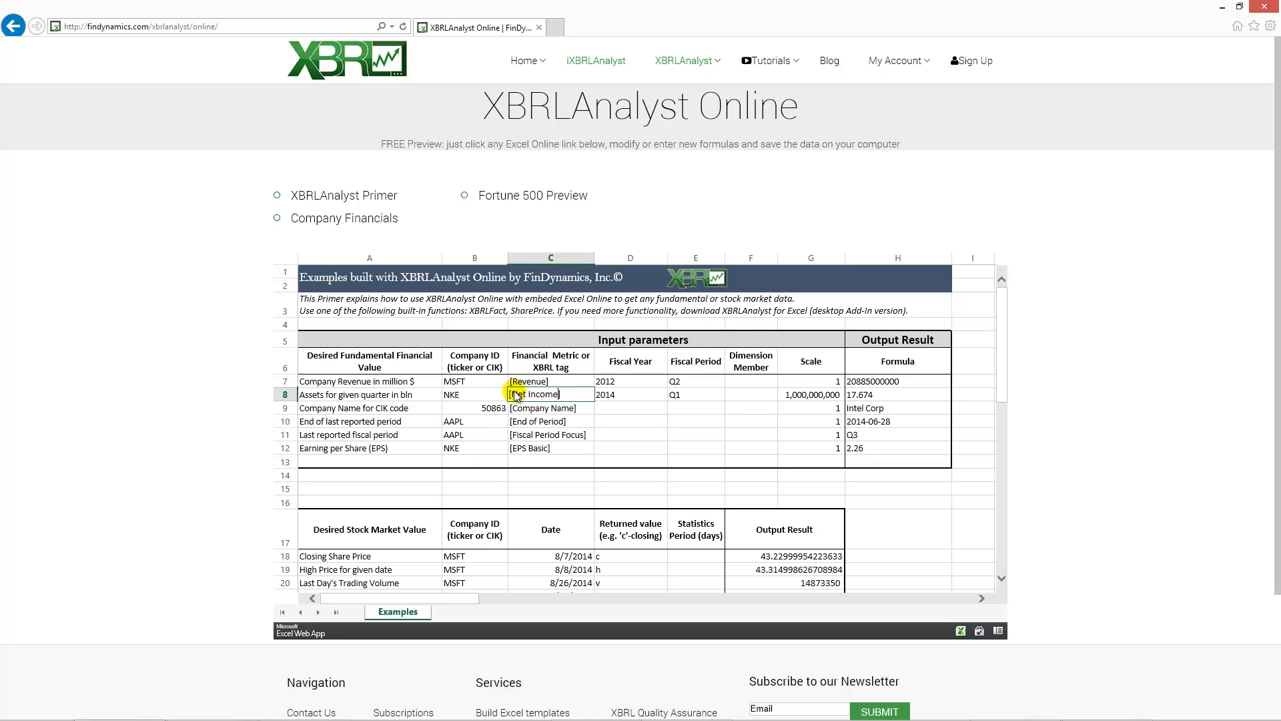
key(Return)
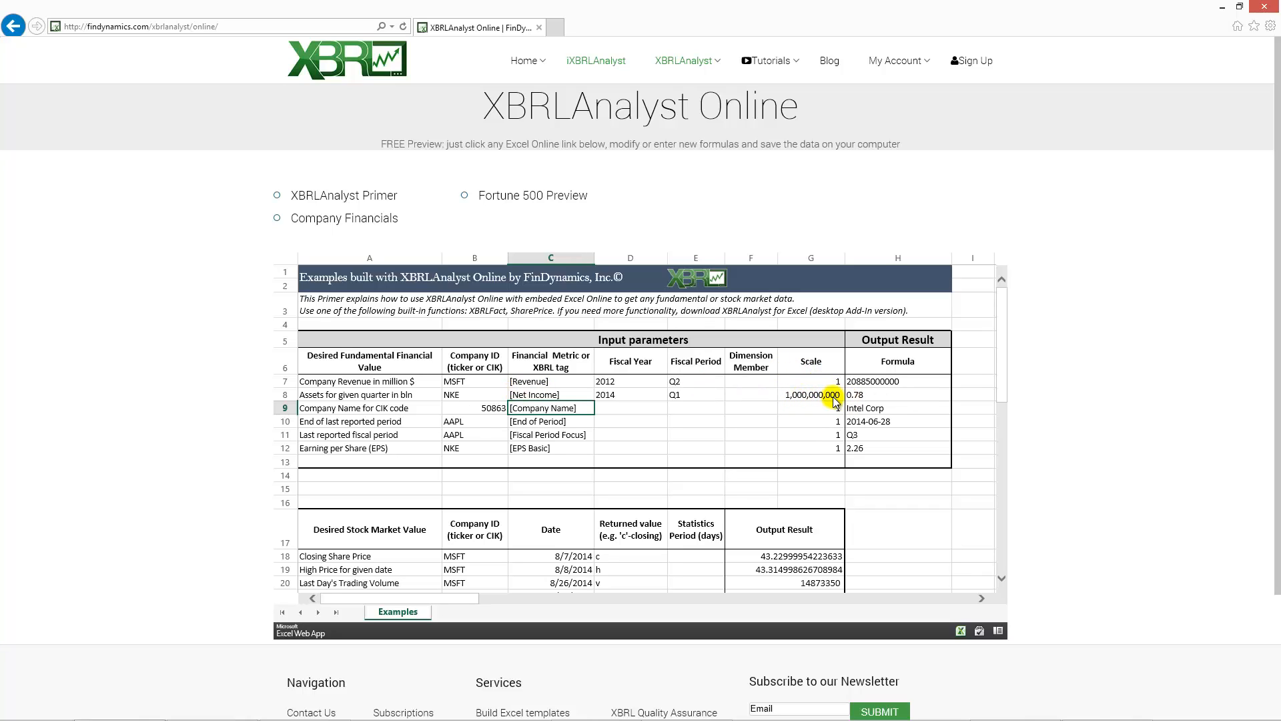
- Set the scale of the NKE net income row (G8) to 1,000,000
double_click(801, 397)
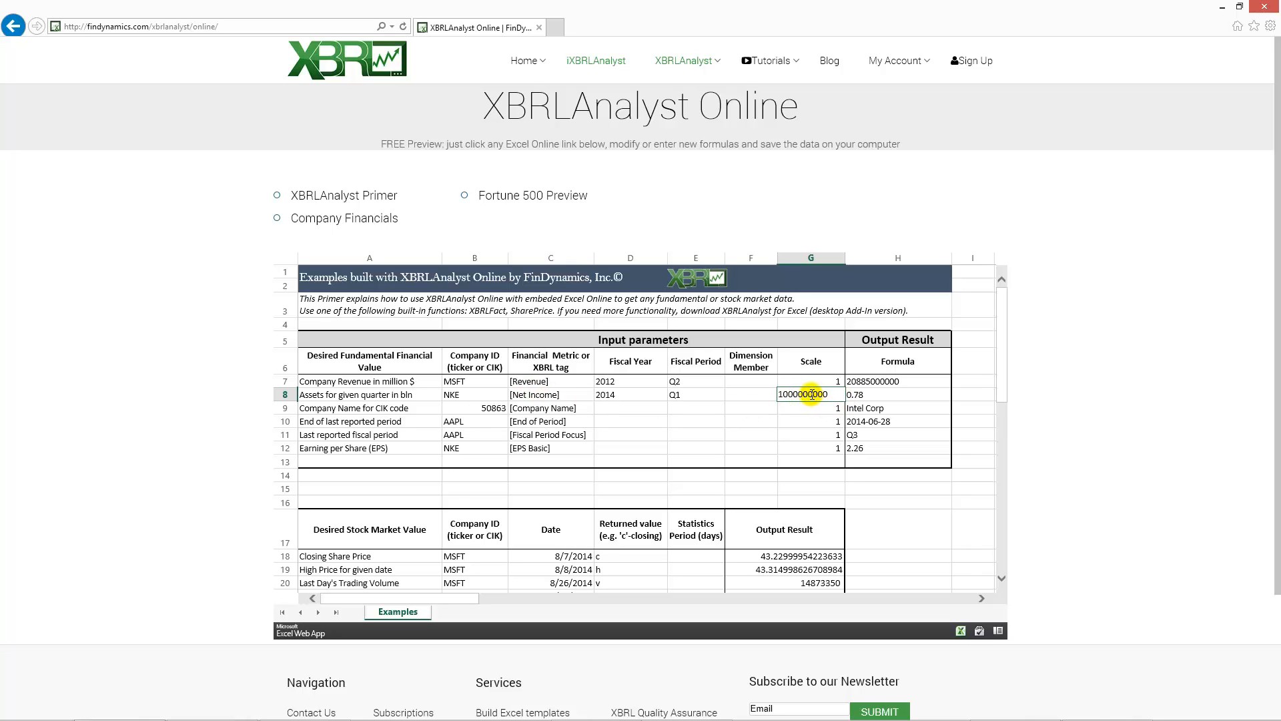
drag(813, 395, 835, 395)
key(BackSpace)
key(Return)
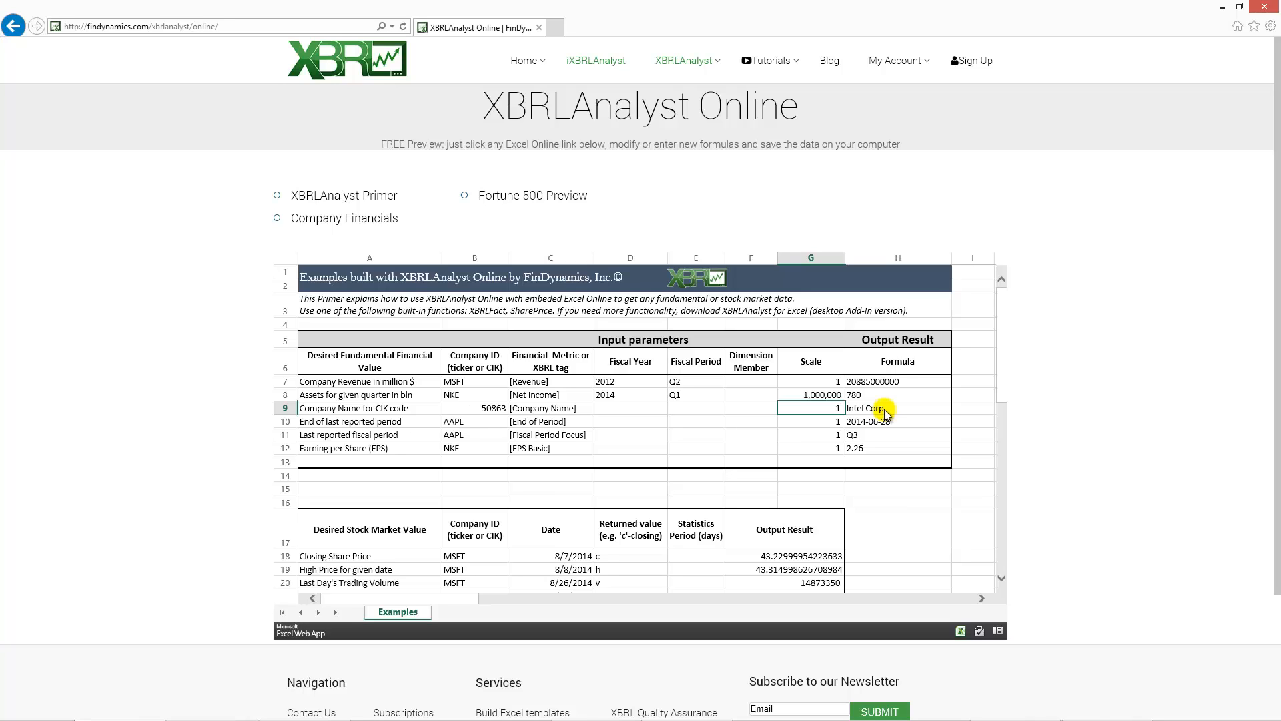
- Inspect the formula behind the Closing Share Price result in the stock market table, leaving it unedited
scroll(611, 438, down, 3)
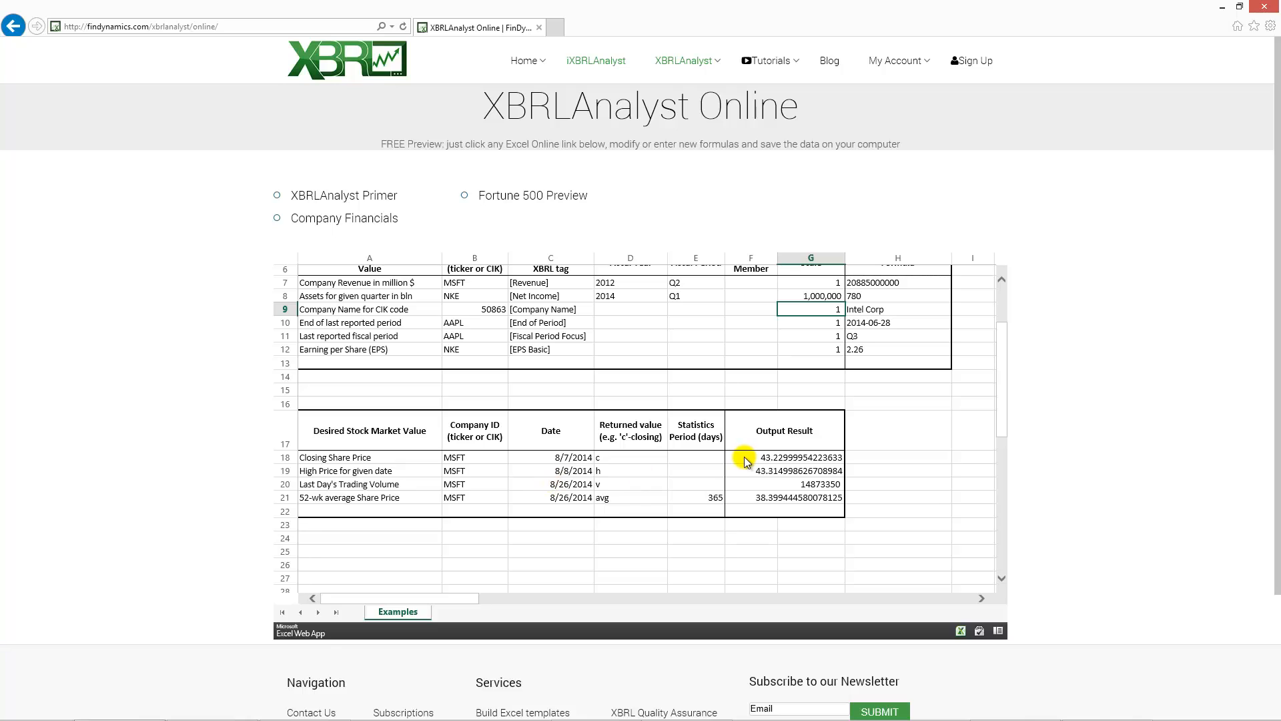
double_click(743, 457)
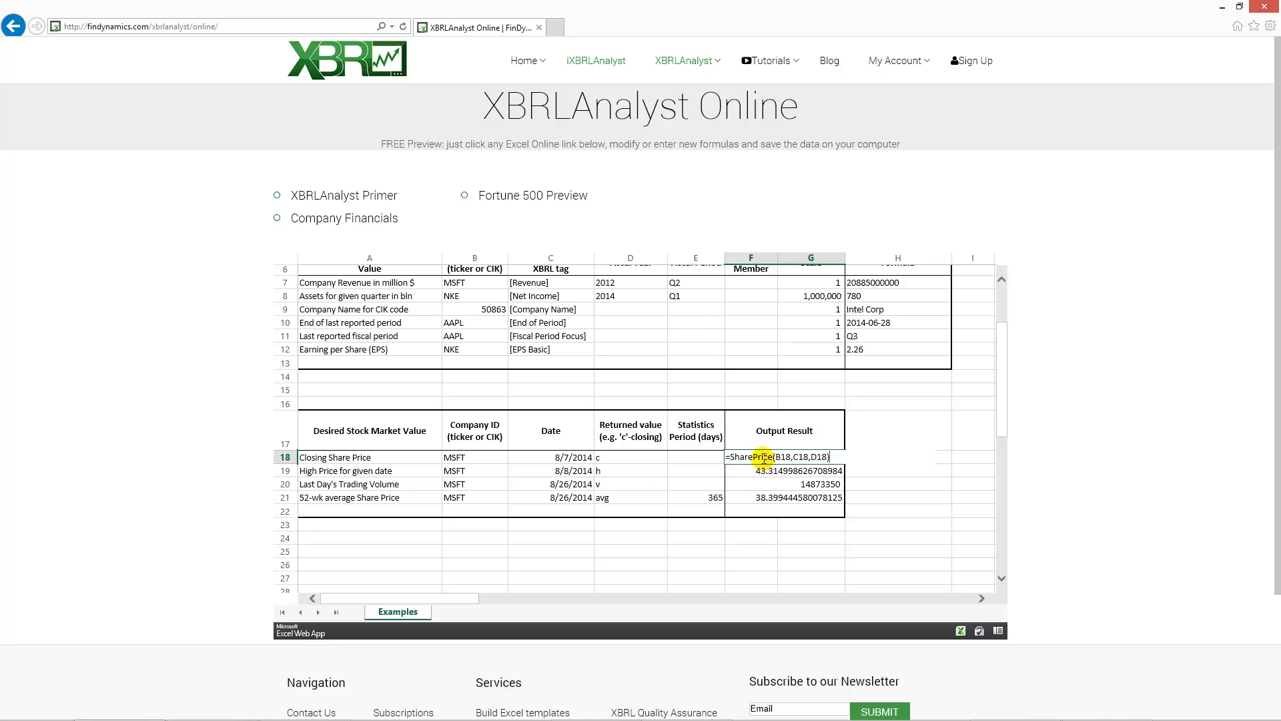
click(871, 442)
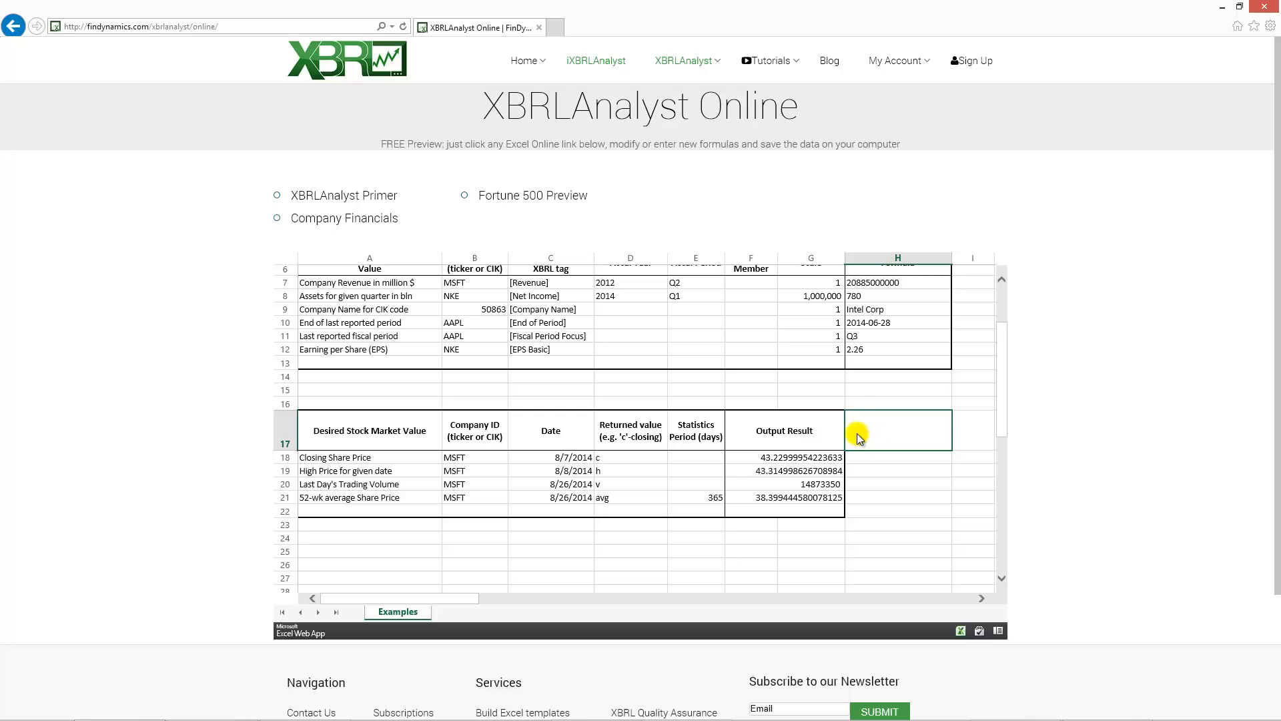
scroll(772, 479, up, 3)
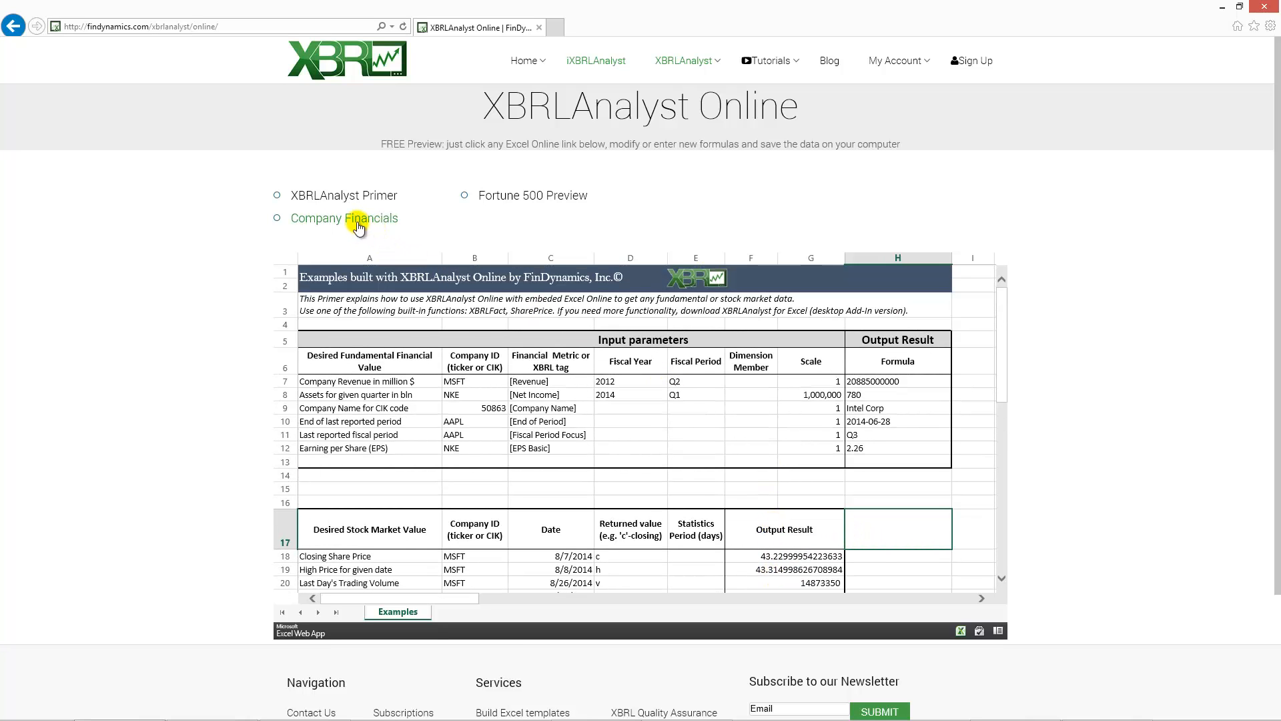
- Open the Company Financials example and review its income statement and balance sheet
click(331, 222)
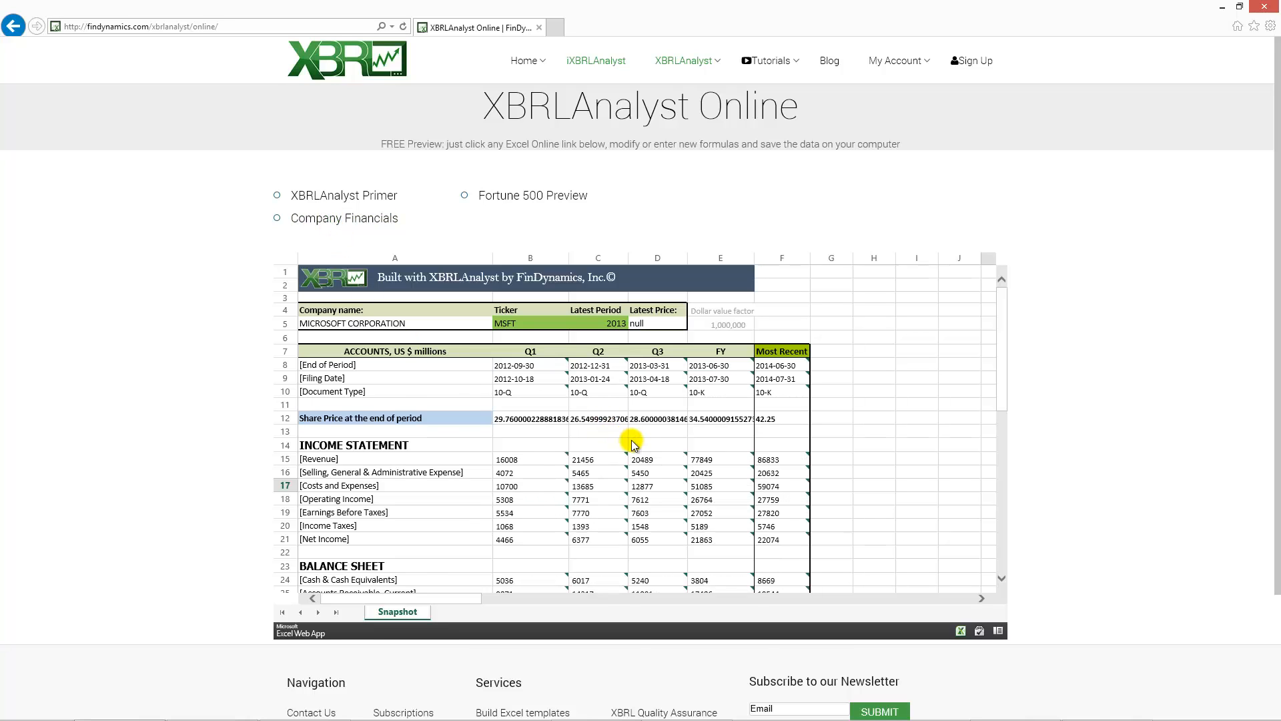
scroll(632, 445, down, 2)
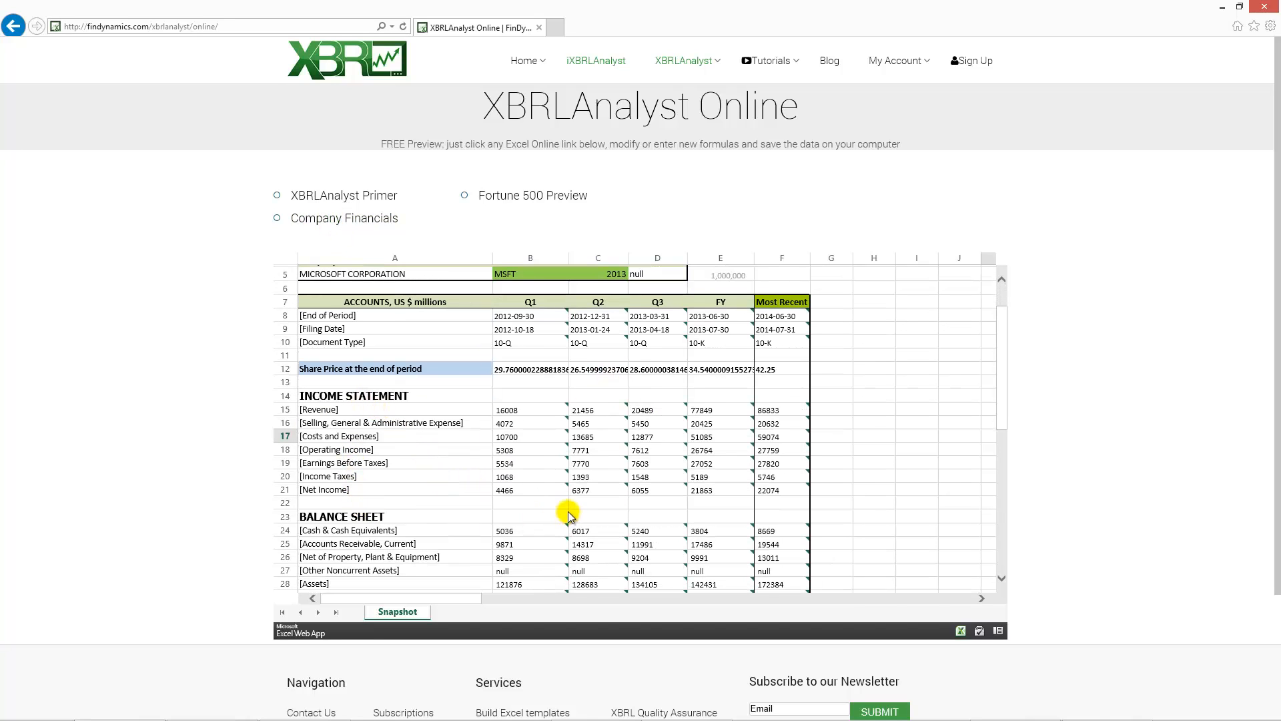
scroll(569, 514, down, 5)
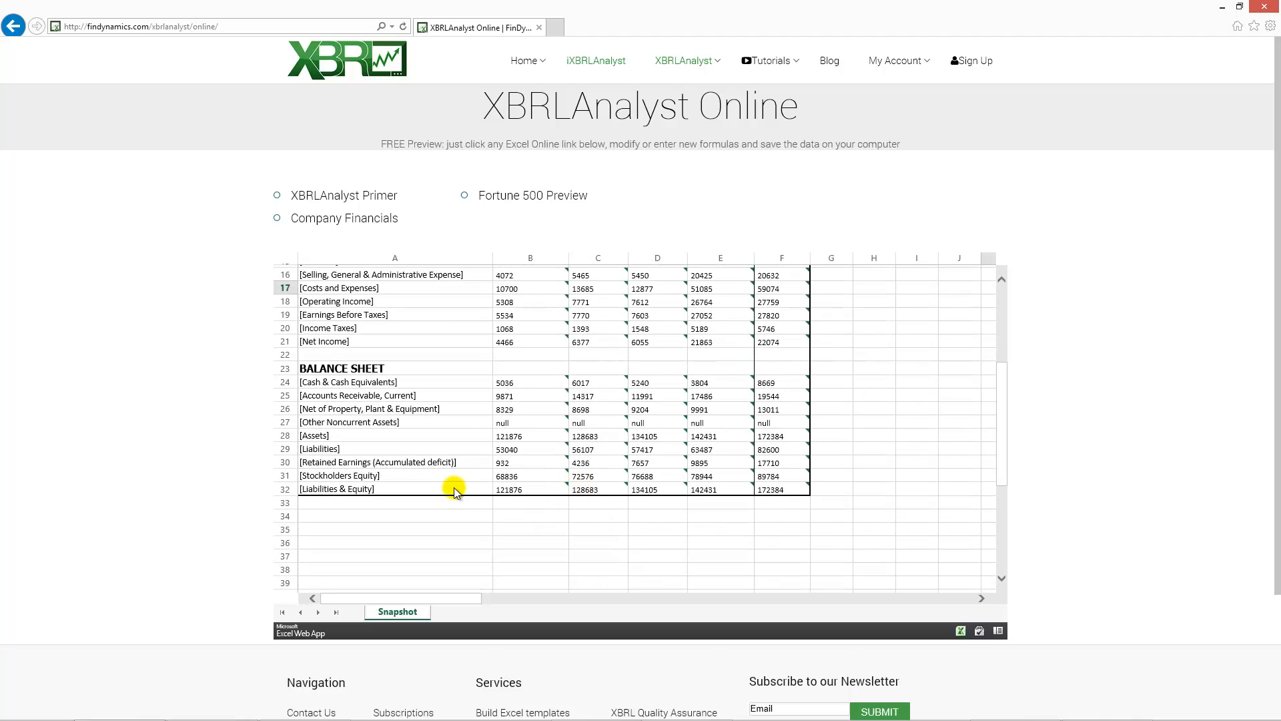
scroll(454, 490, up, 6)
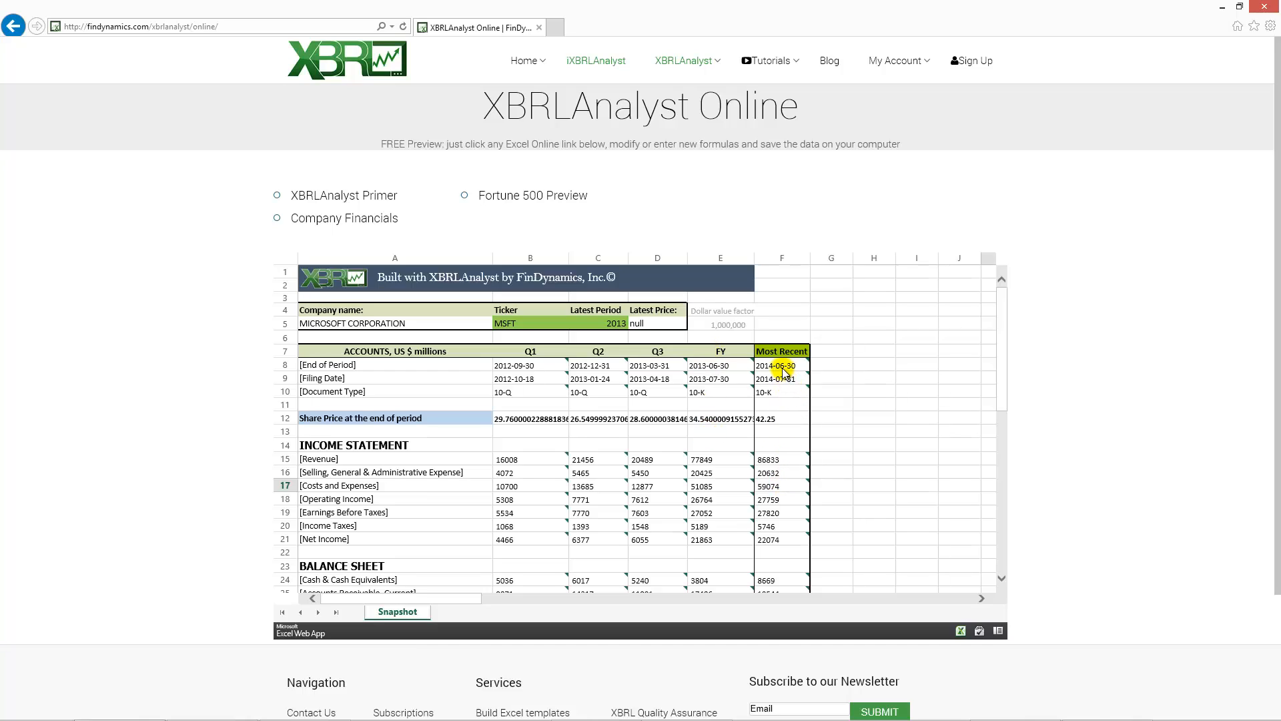
- Inspect the formula behind the Most Recent revenue value (F15) and look over the account tags below it
double_click(778, 458)
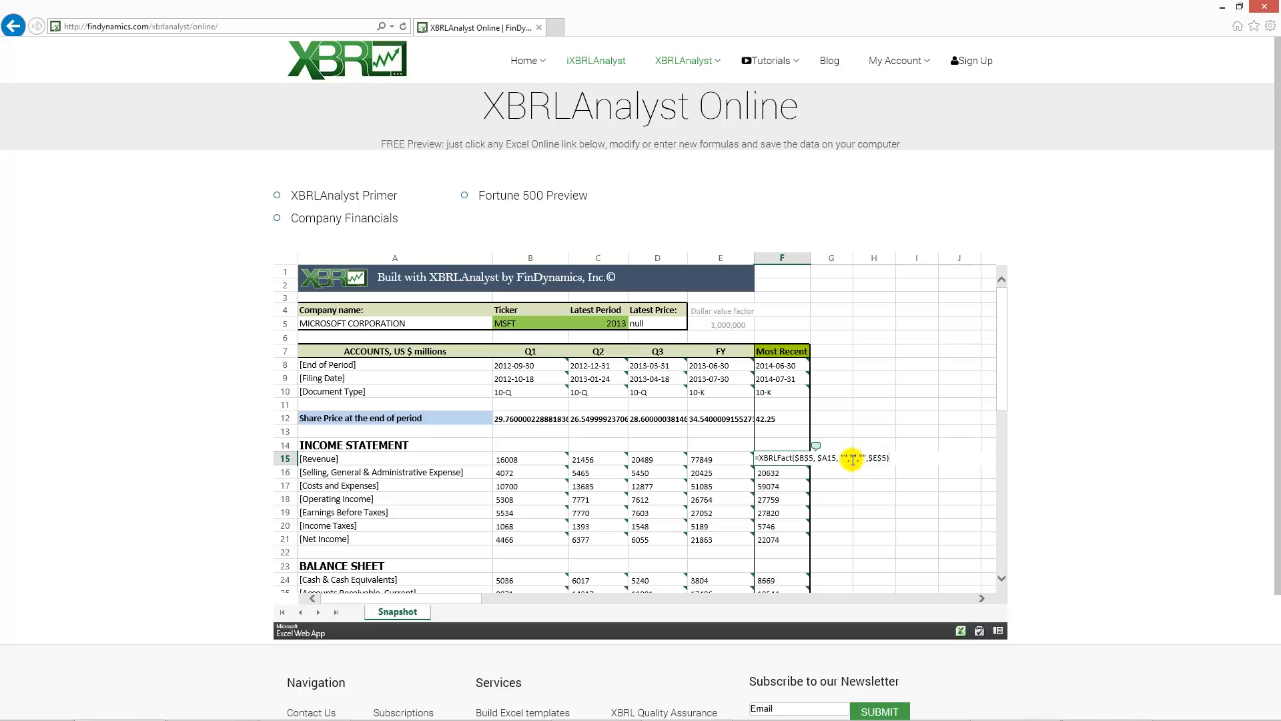
click(780, 471)
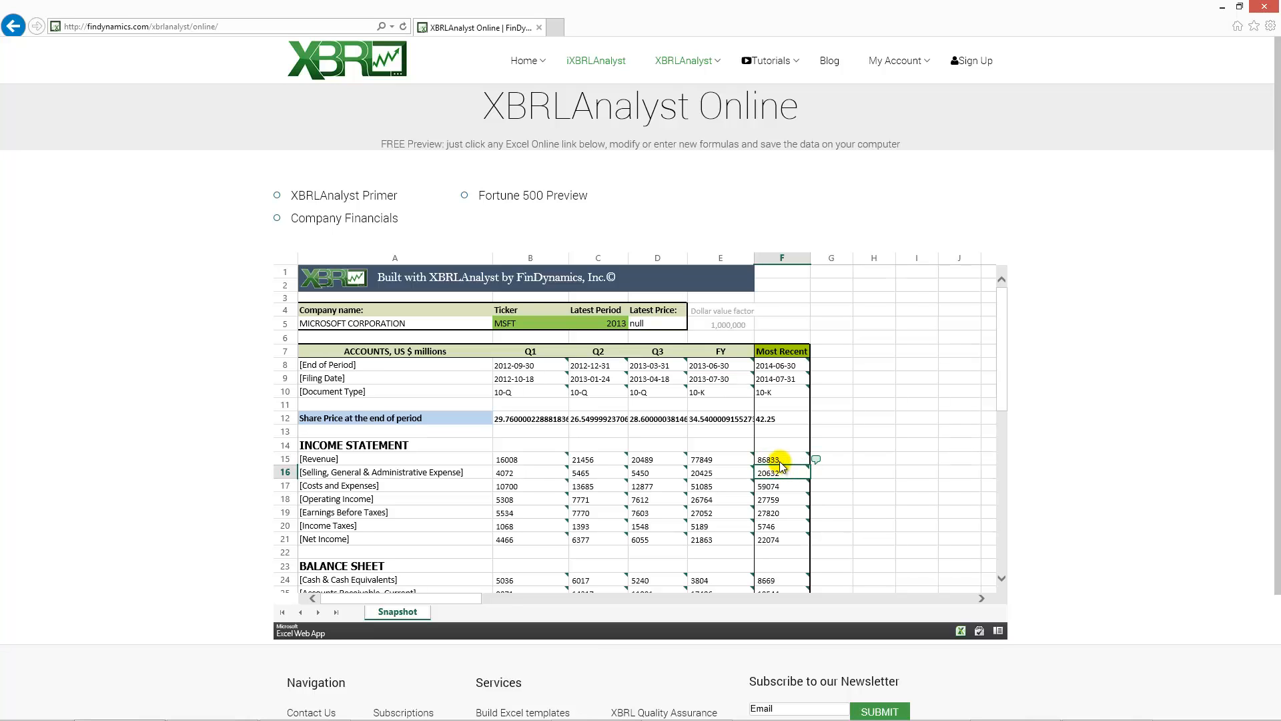
scroll(780, 465, down, 4)
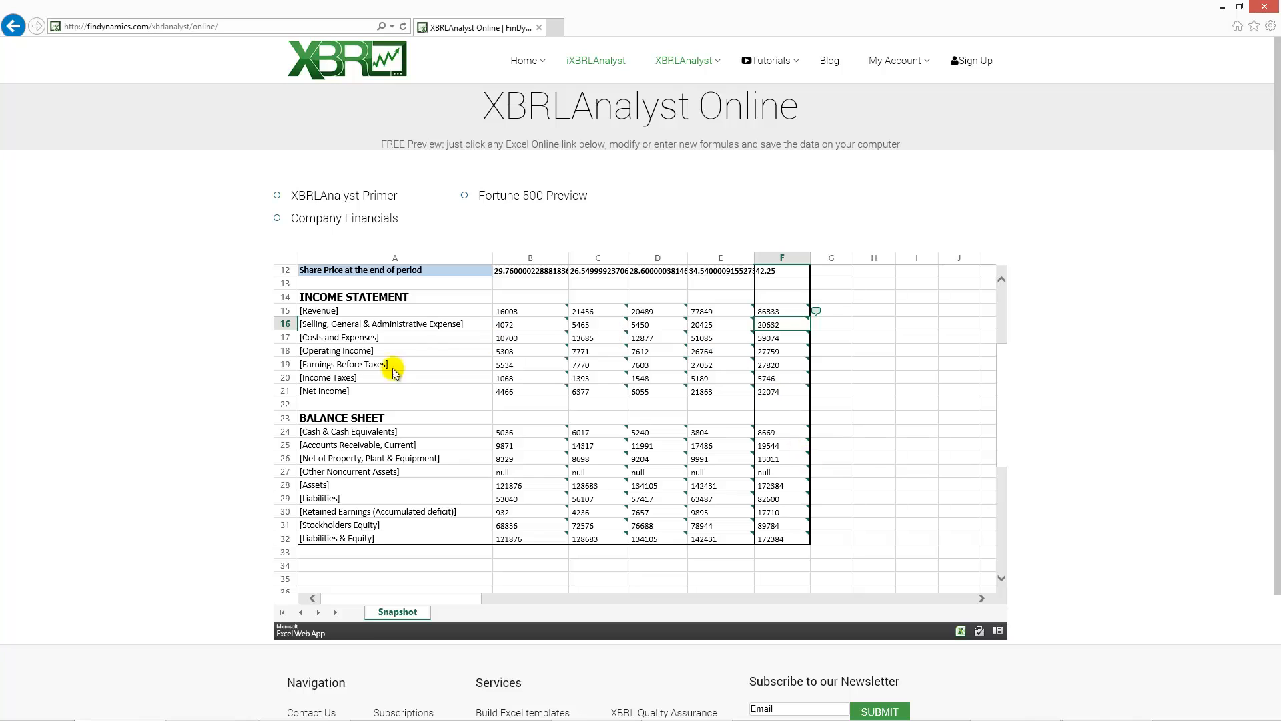
scroll(494, 417, up, 4)
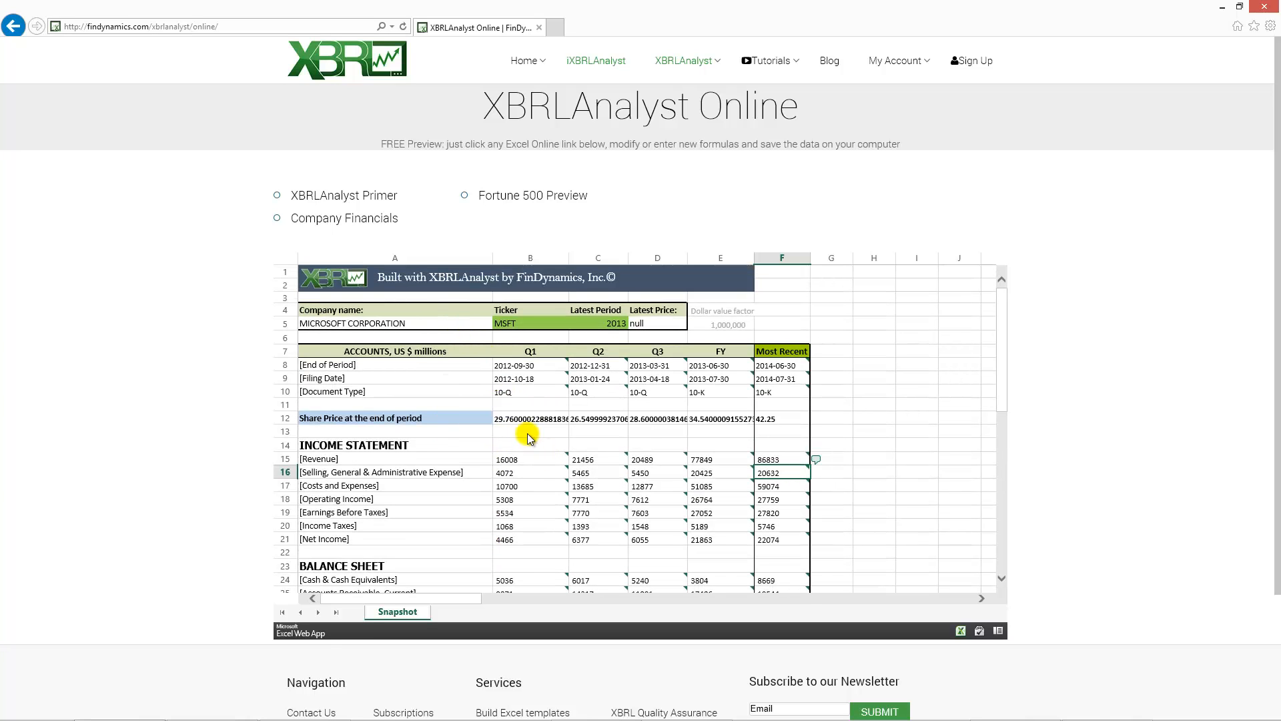
- Request the Company Financials workbook as an Excel download and cancel the download
click(961, 631)
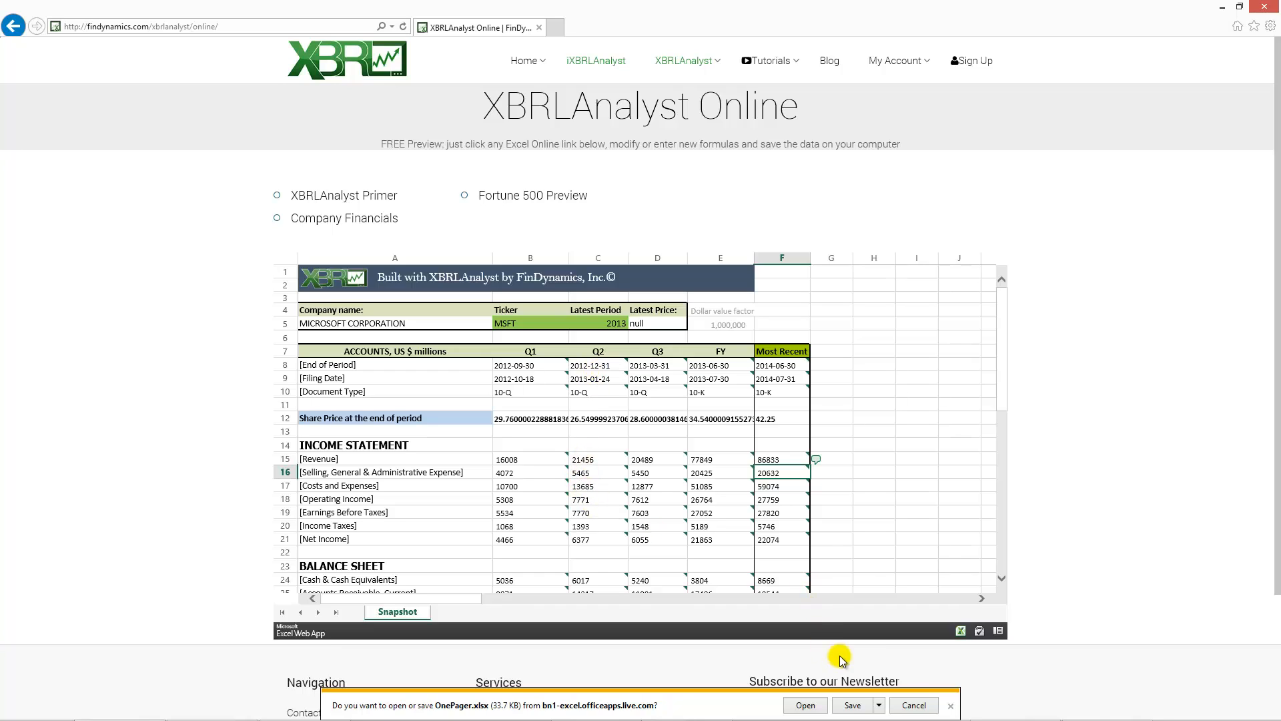
click(915, 706)
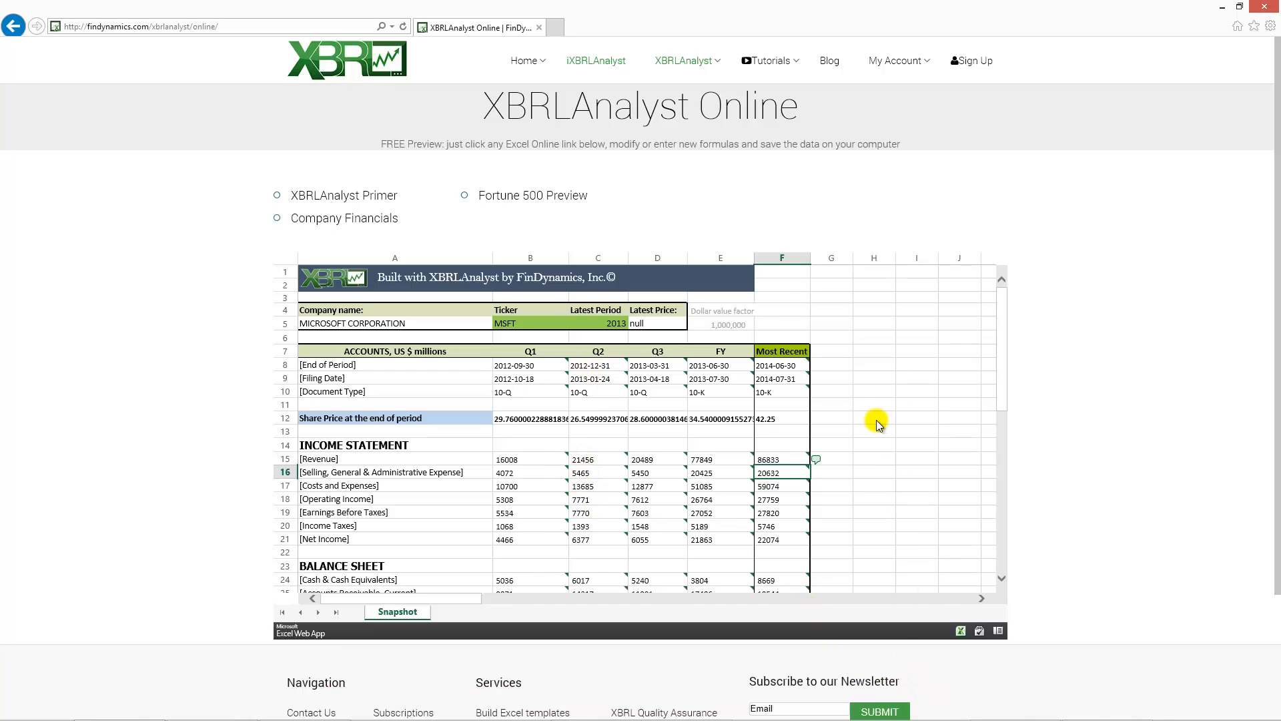
- Open the Fortune 500 Preview and examine its revenue and profit comparison columns, including the reported revenue cell K6
click(513, 198)
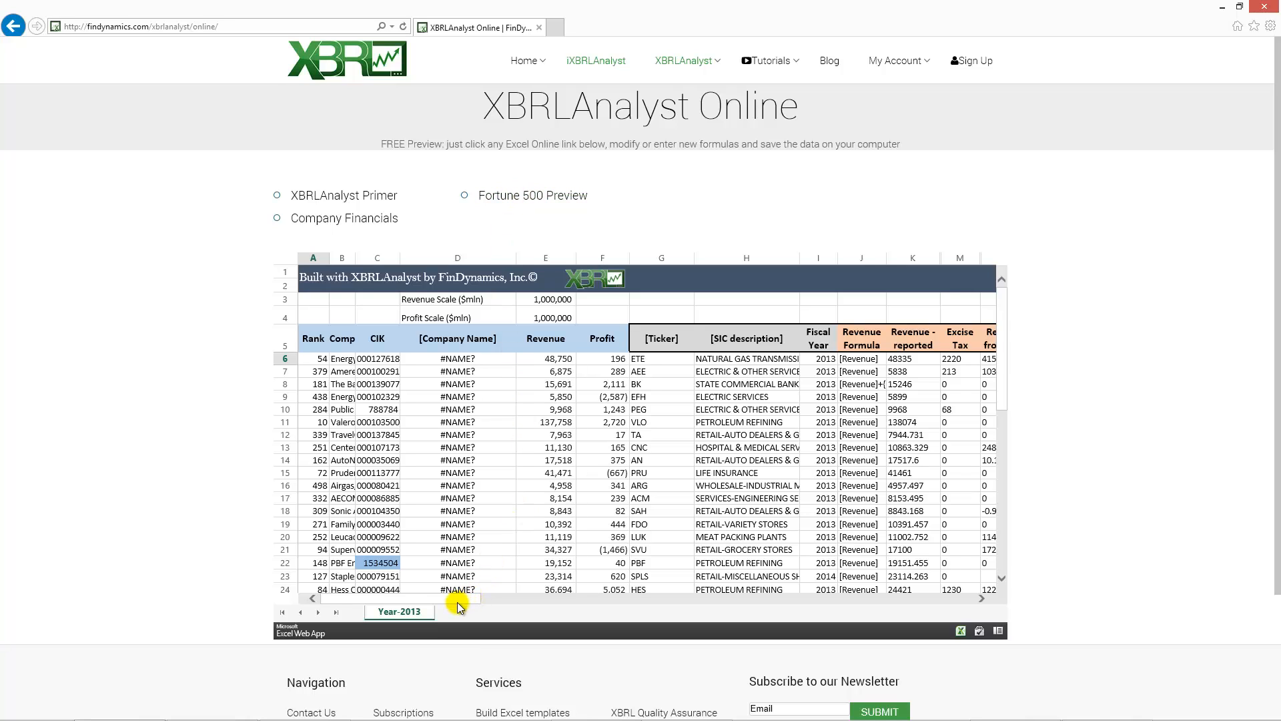
drag(458, 603, 491, 614)
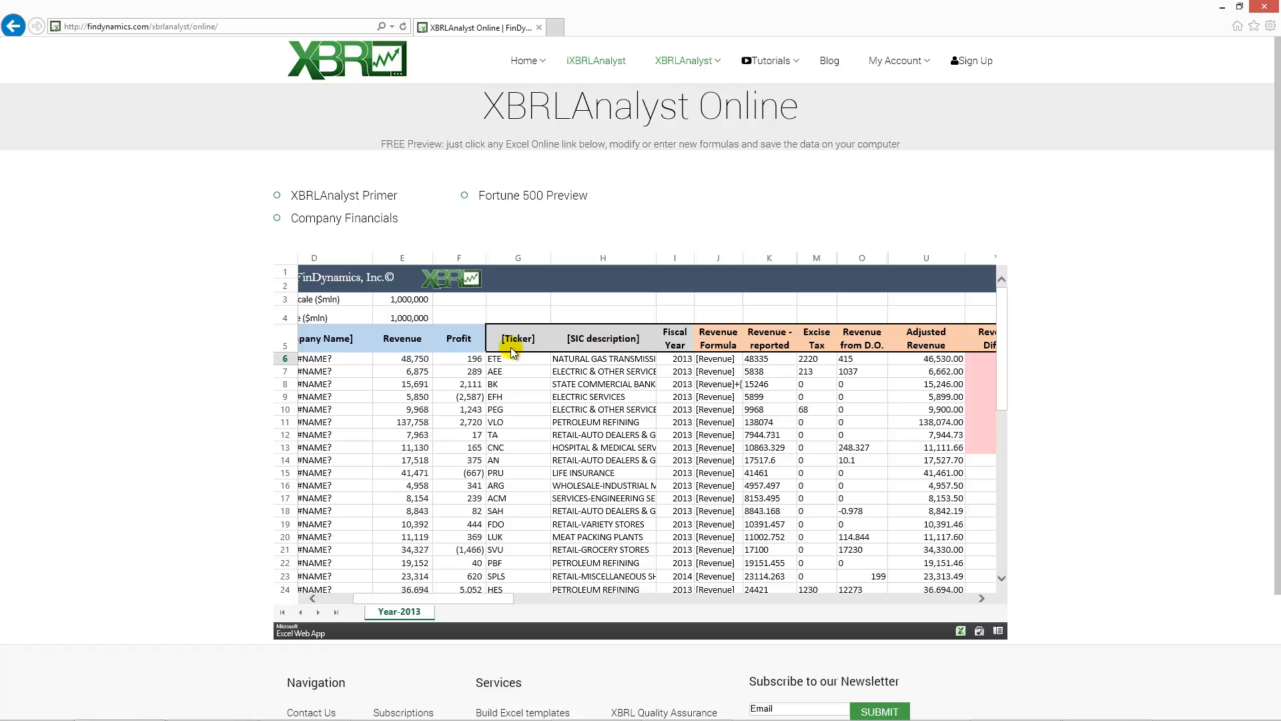
drag(517, 602, 527, 602)
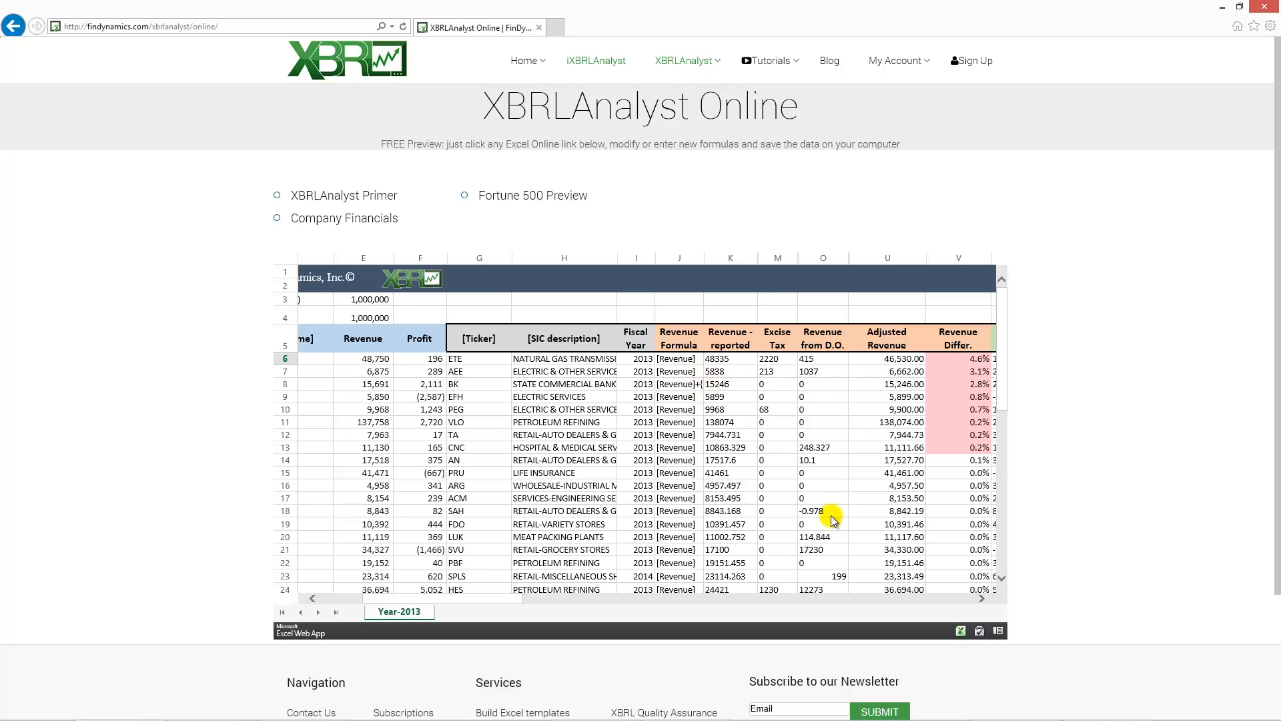
drag(481, 603, 522, 604)
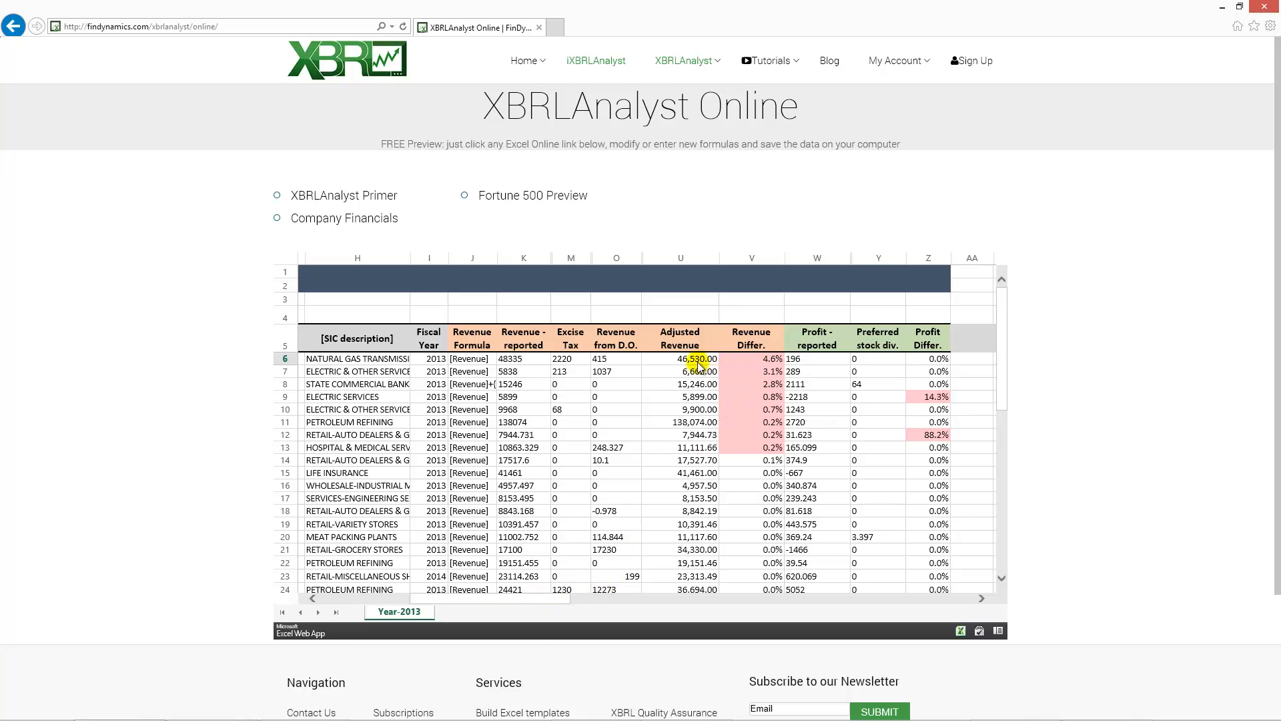
click(516, 360)
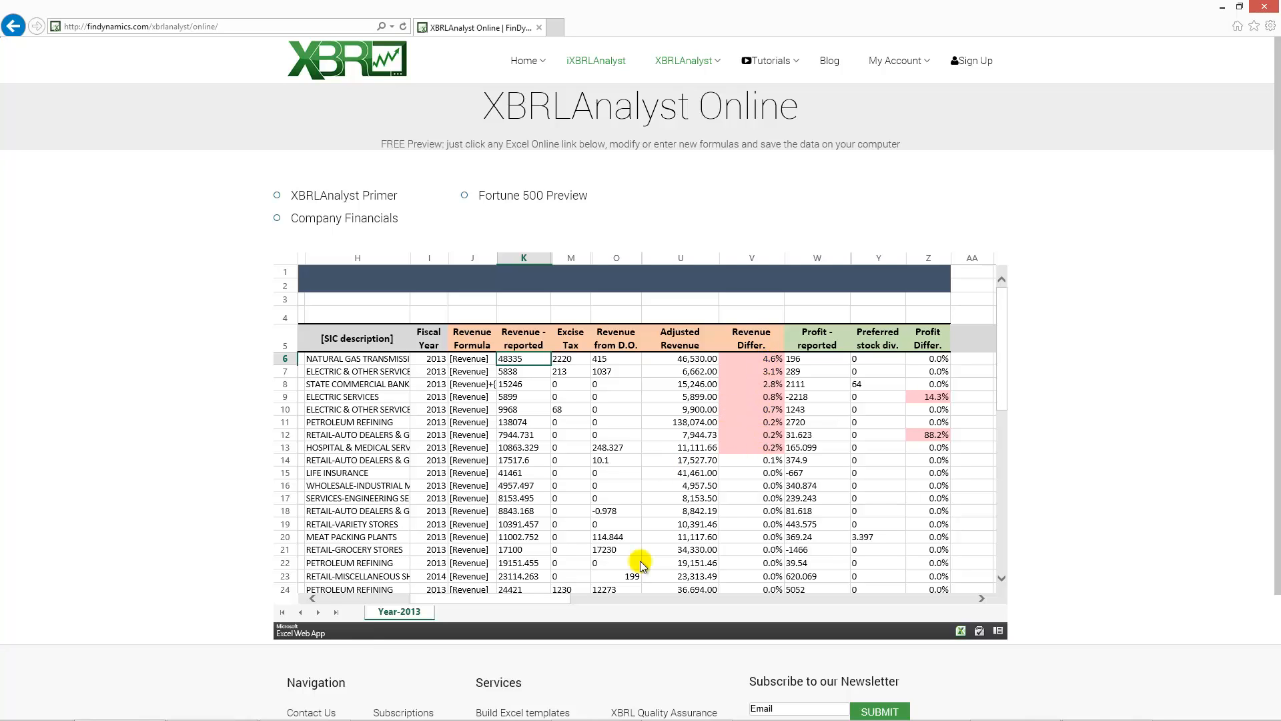
- Widen the Company Name by Fortune and Revenue Formula columns and review the Adjusted Revenue and Revenue Differ. columns, including cell U6
drag(508, 600, 392, 620)
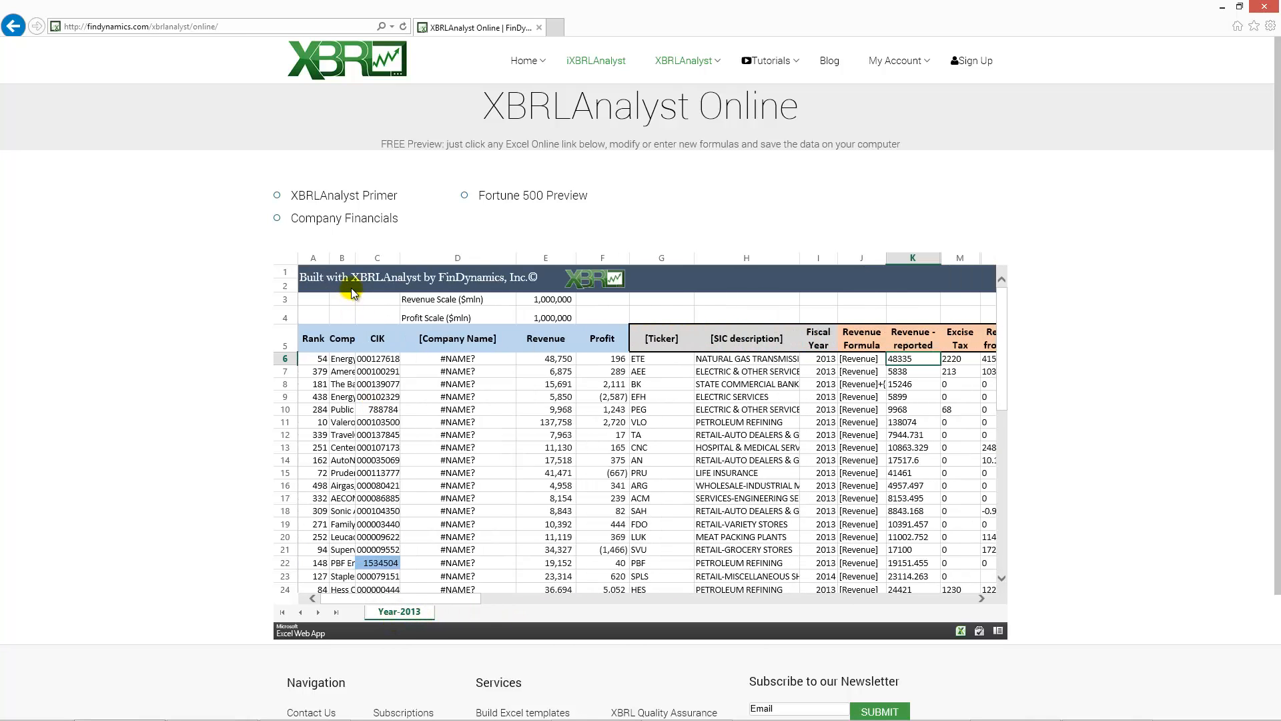
drag(355, 258, 518, 258)
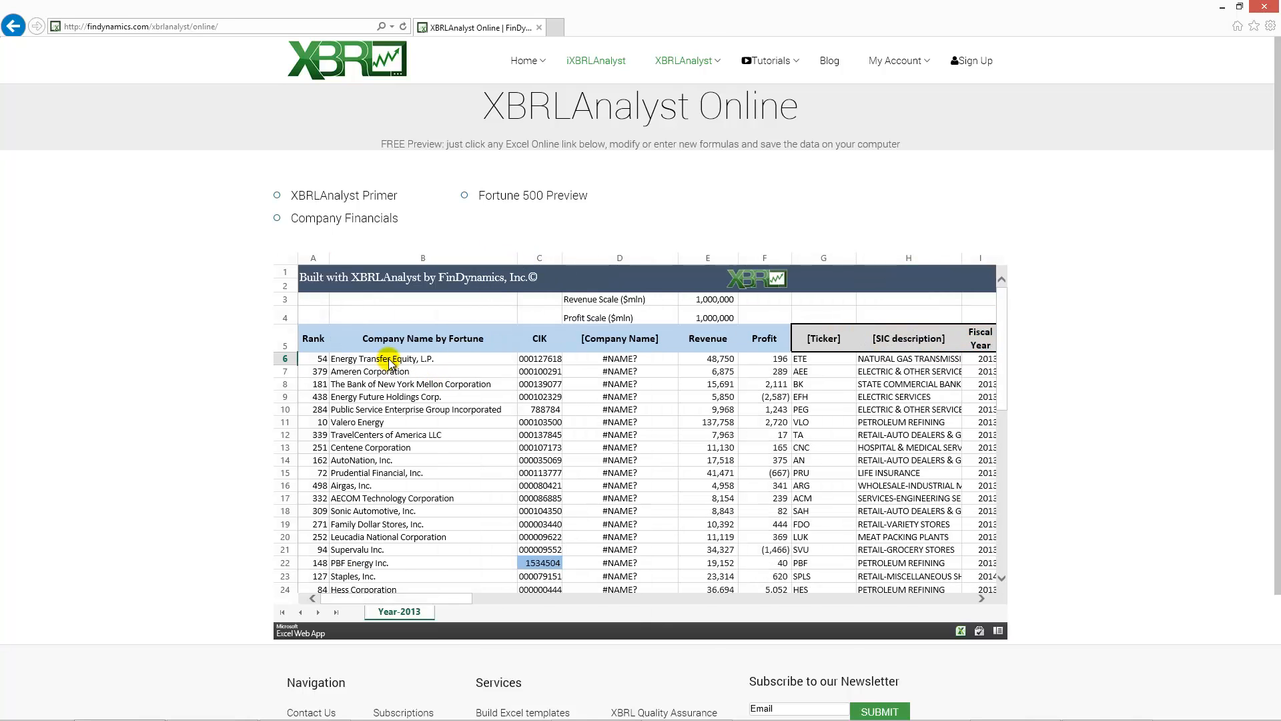
drag(447, 604, 578, 607)
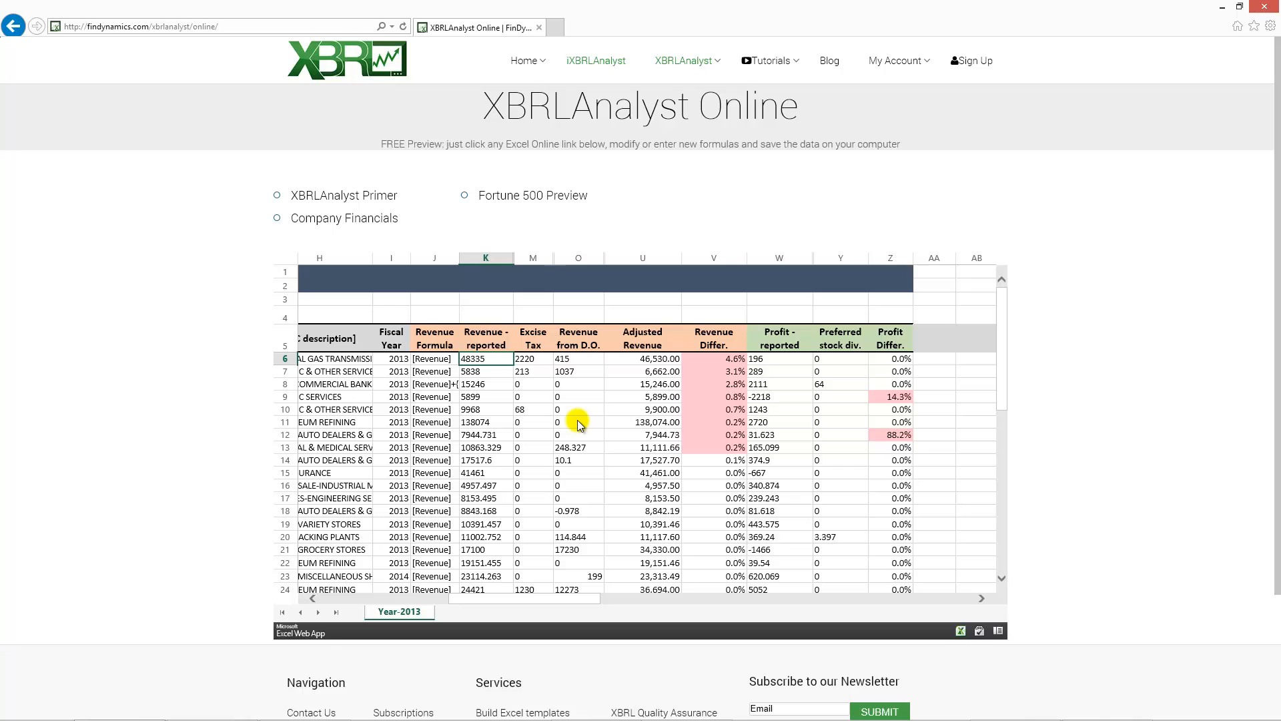
click(646, 362)
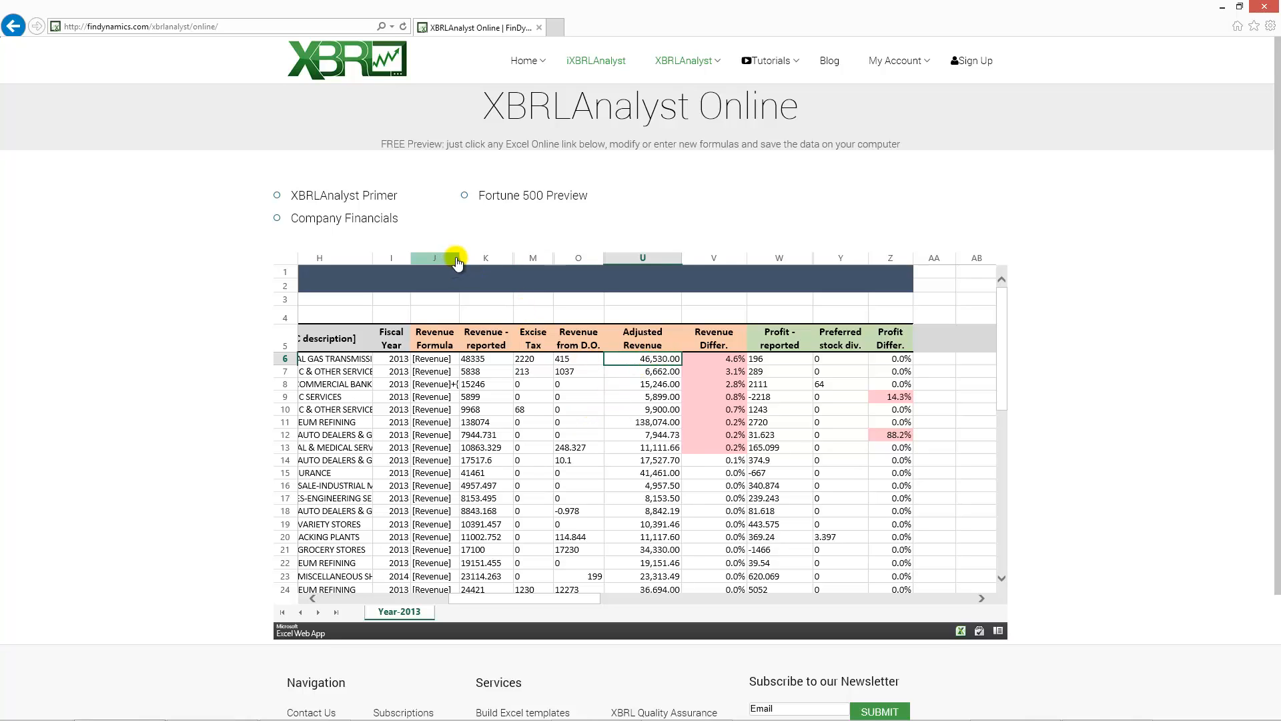
drag(459, 258, 542, 259)
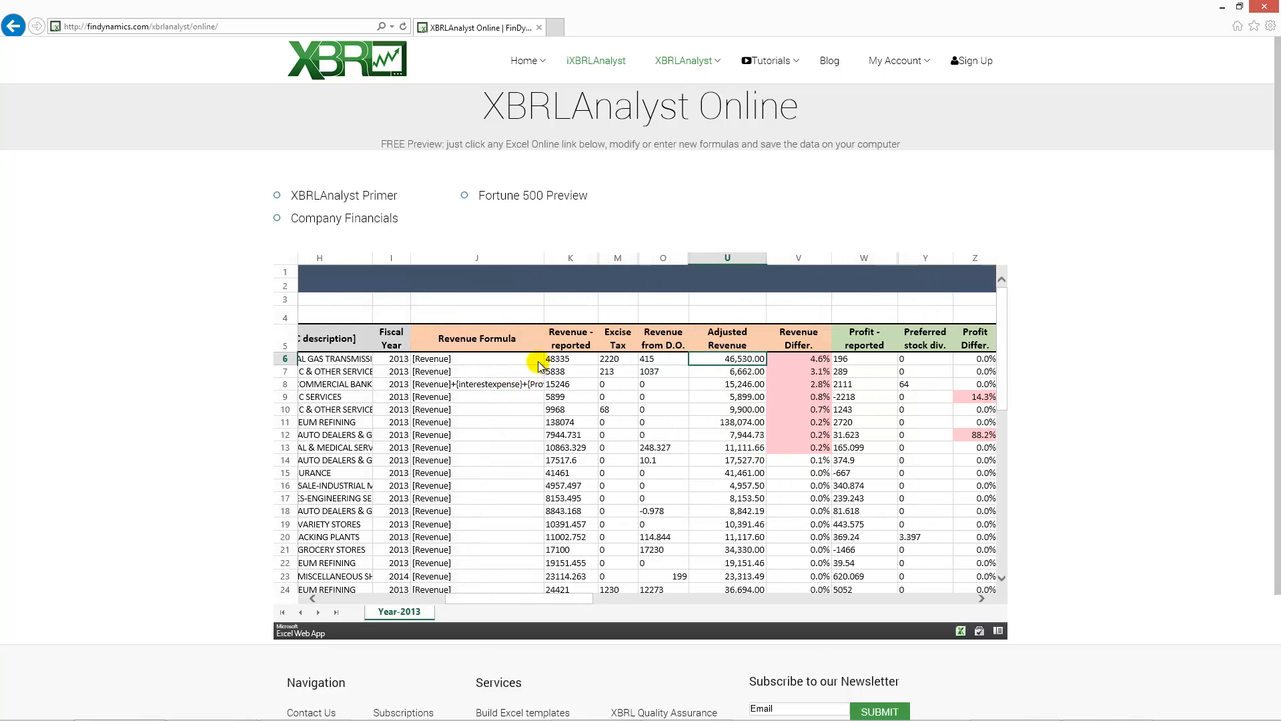
drag(545, 257, 614, 264)
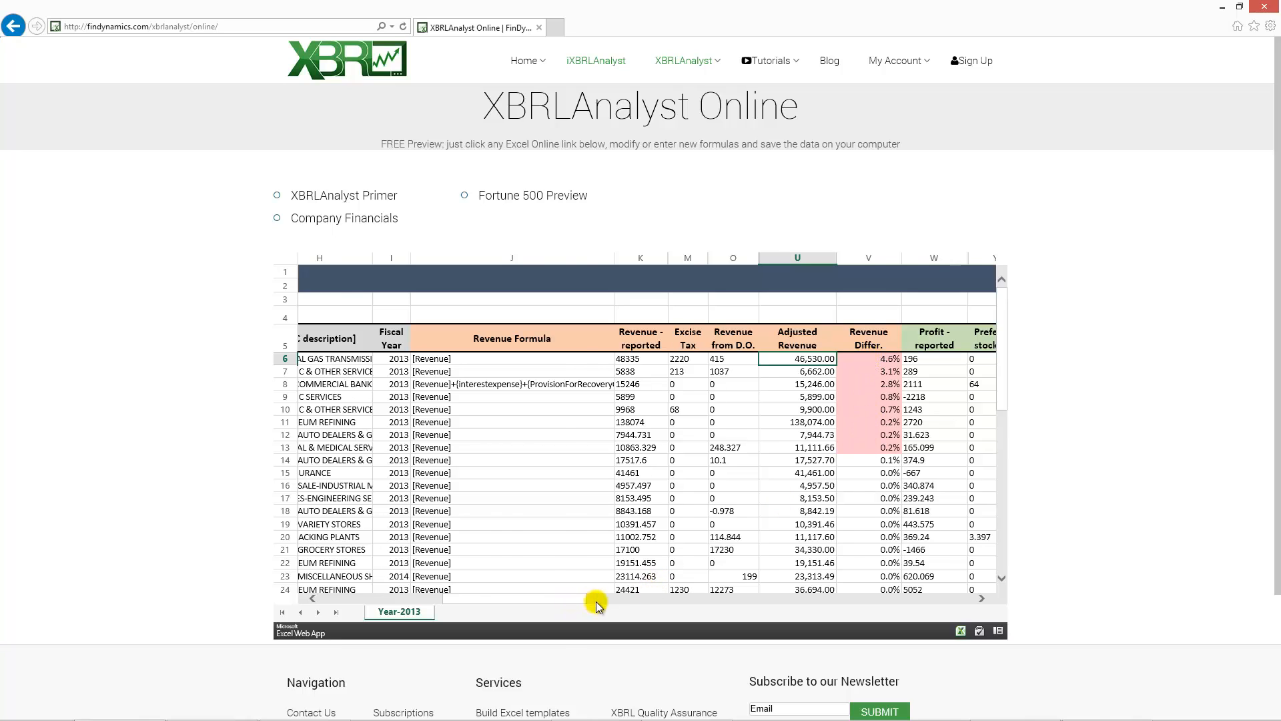
drag(597, 605, 632, 594)
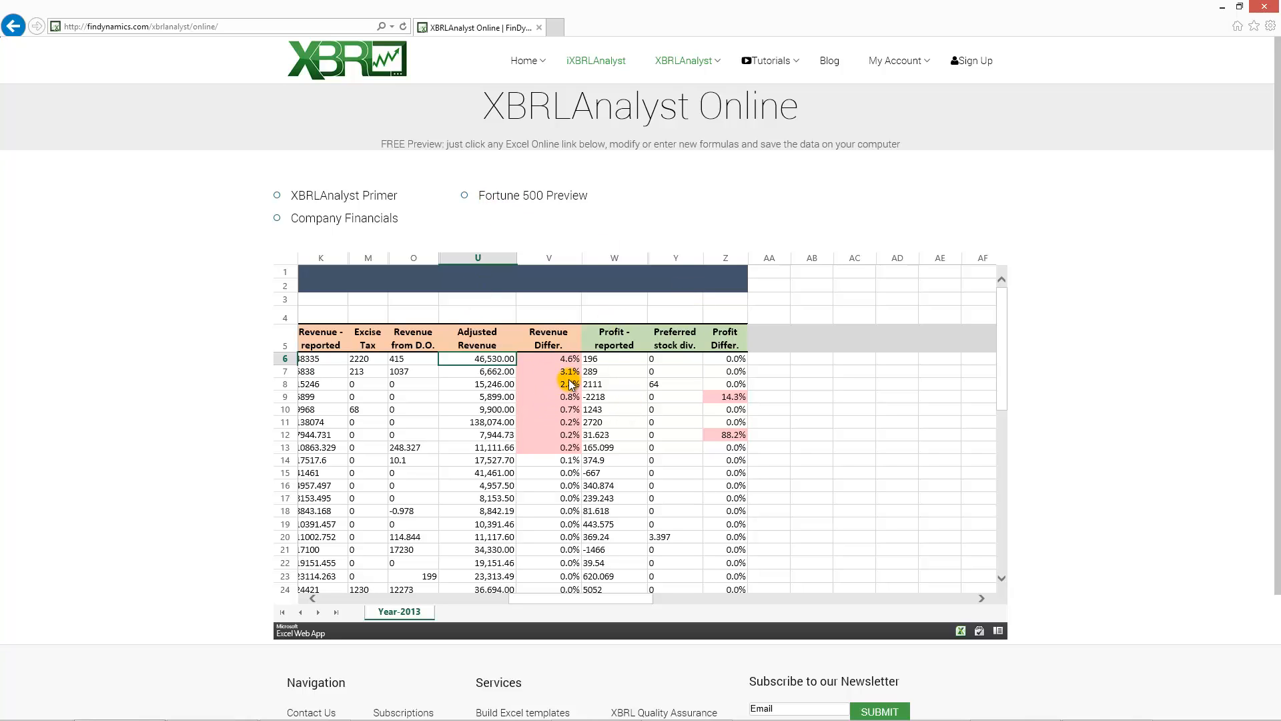
- Open the Fortune 500 companies page from the site's Excel examples and review its summary and Excel links
mouse_move(772, 67)
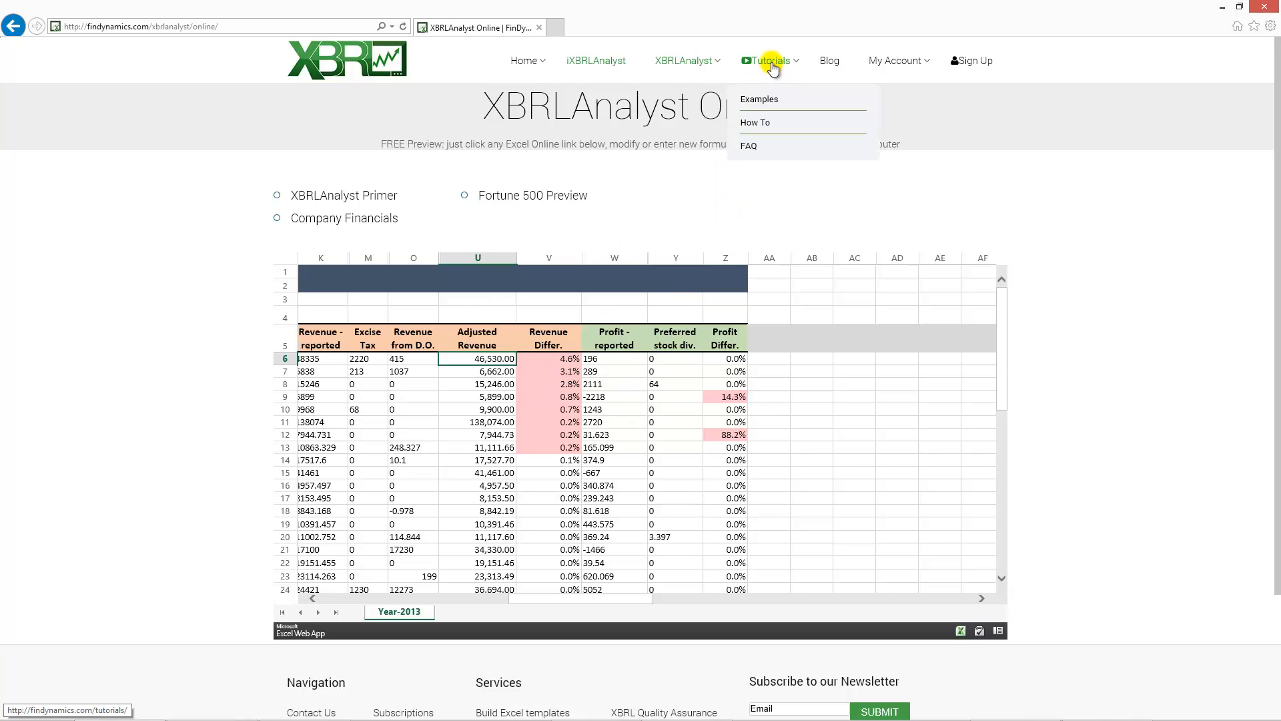
click(761, 101)
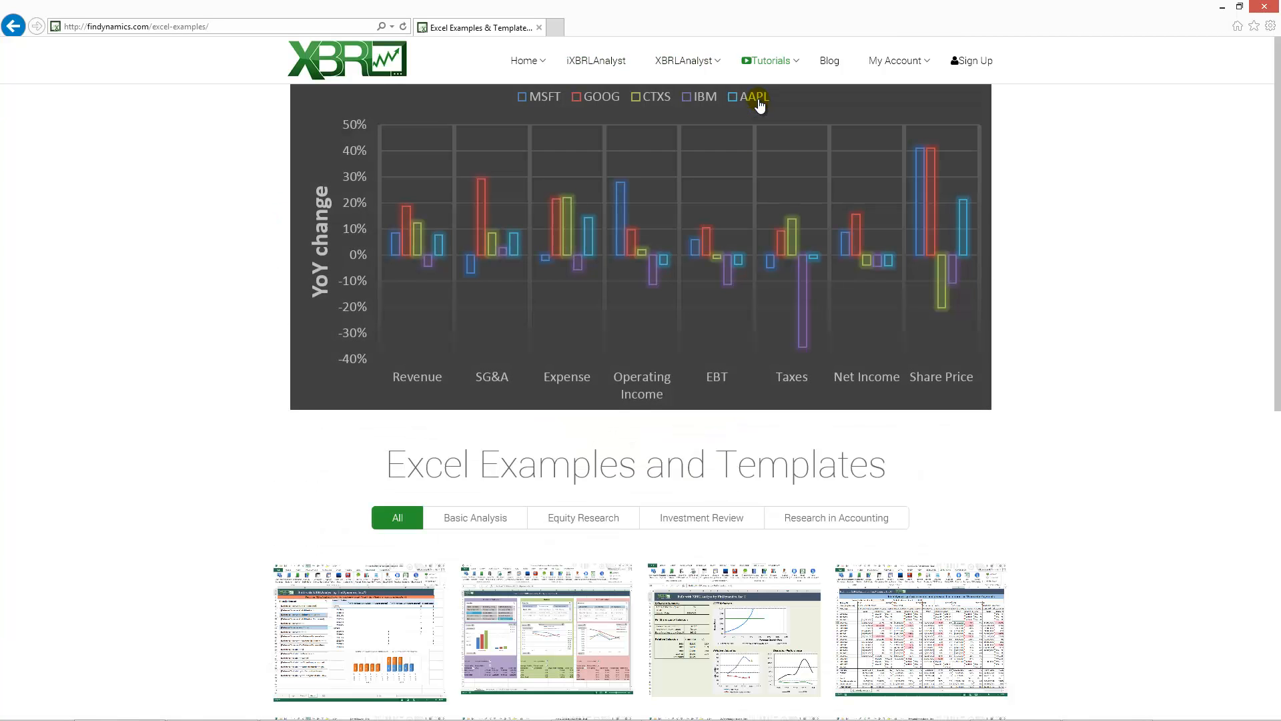
scroll(644, 321, down, 5)
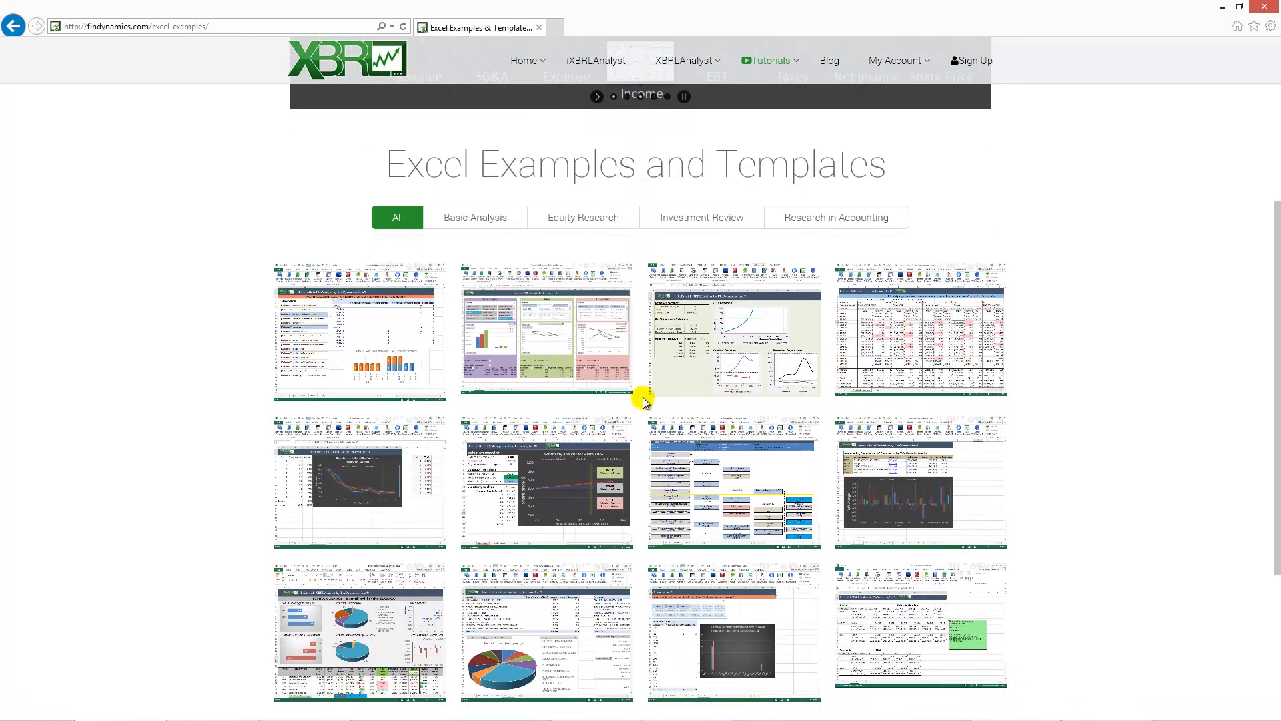
scroll(613, 432, down, 2)
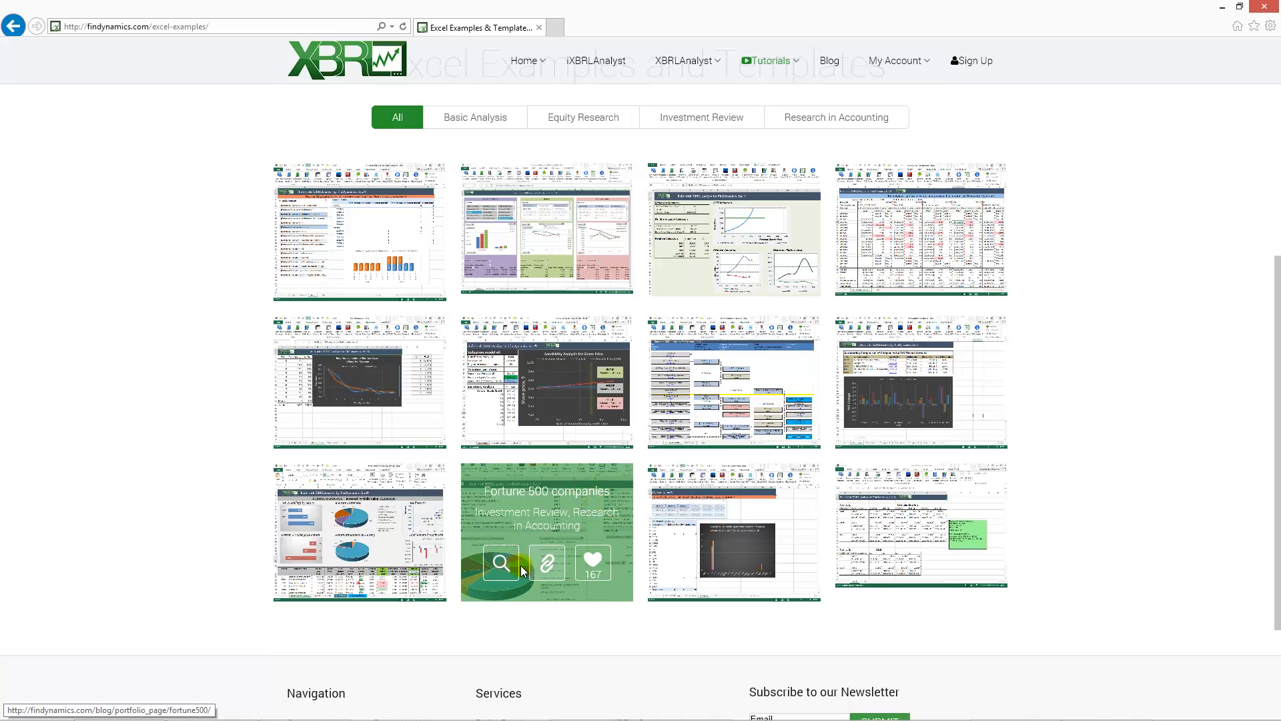
click(547, 568)
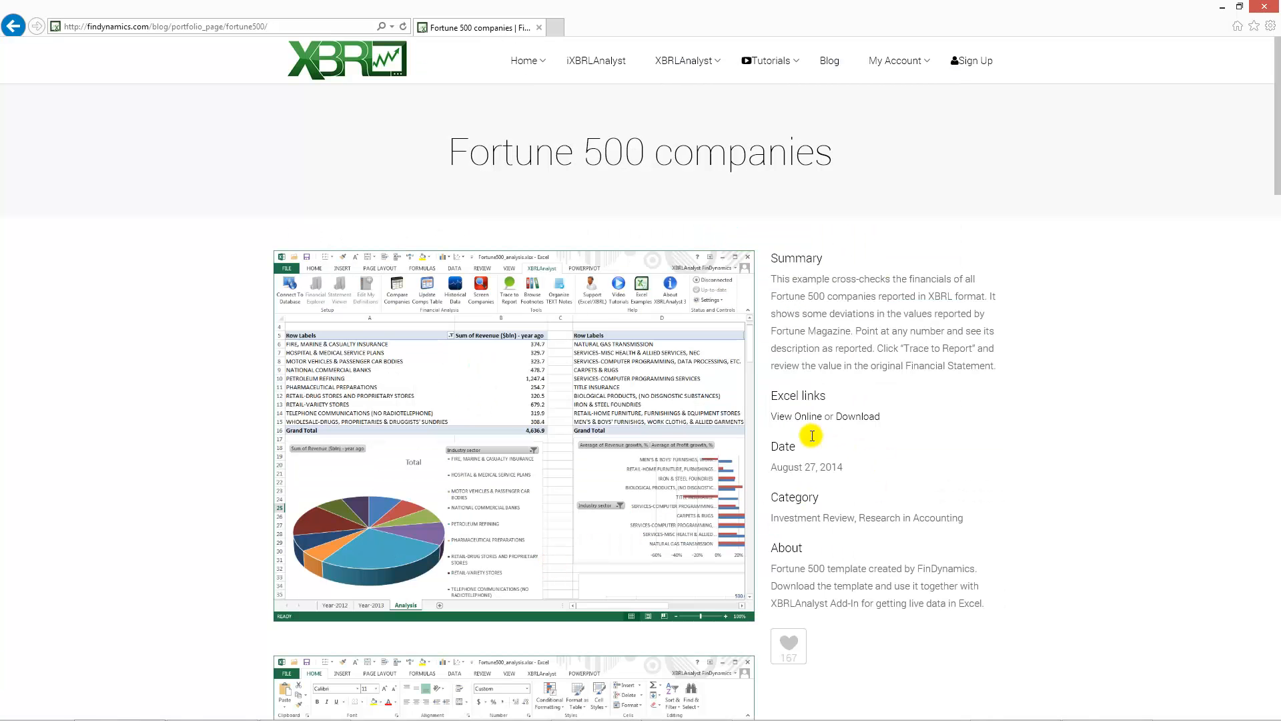
scroll(898, 464, down, 2)
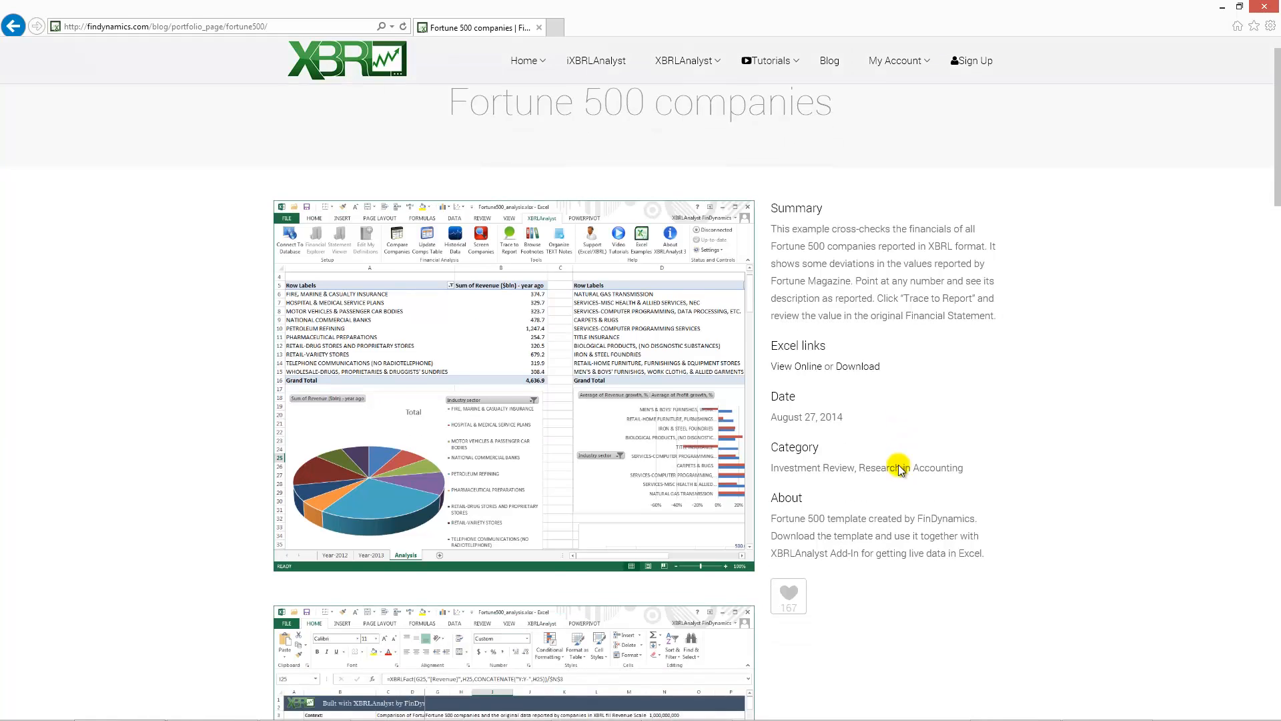
scroll(898, 464, down, 2)
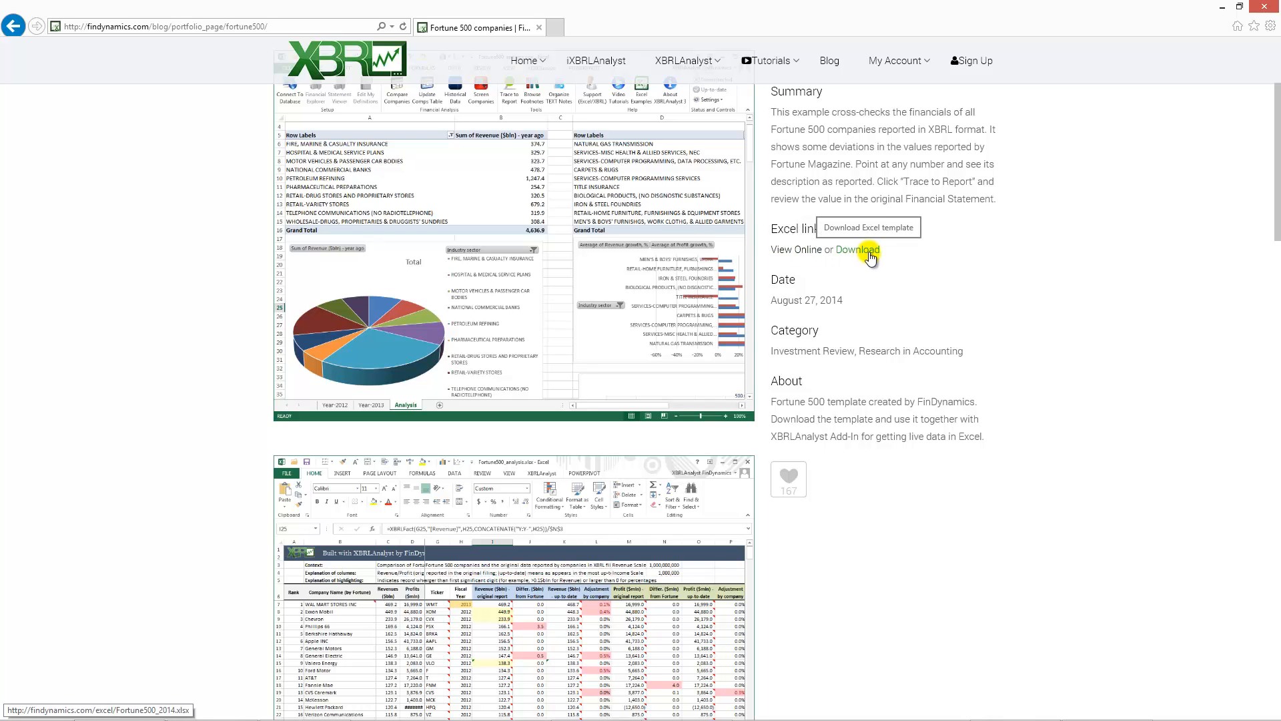
- Switch to Fortune500_2014.xlsx in Excel and trace the reported revenue in K23 to its XBRL report
mouse_move(591, 718)
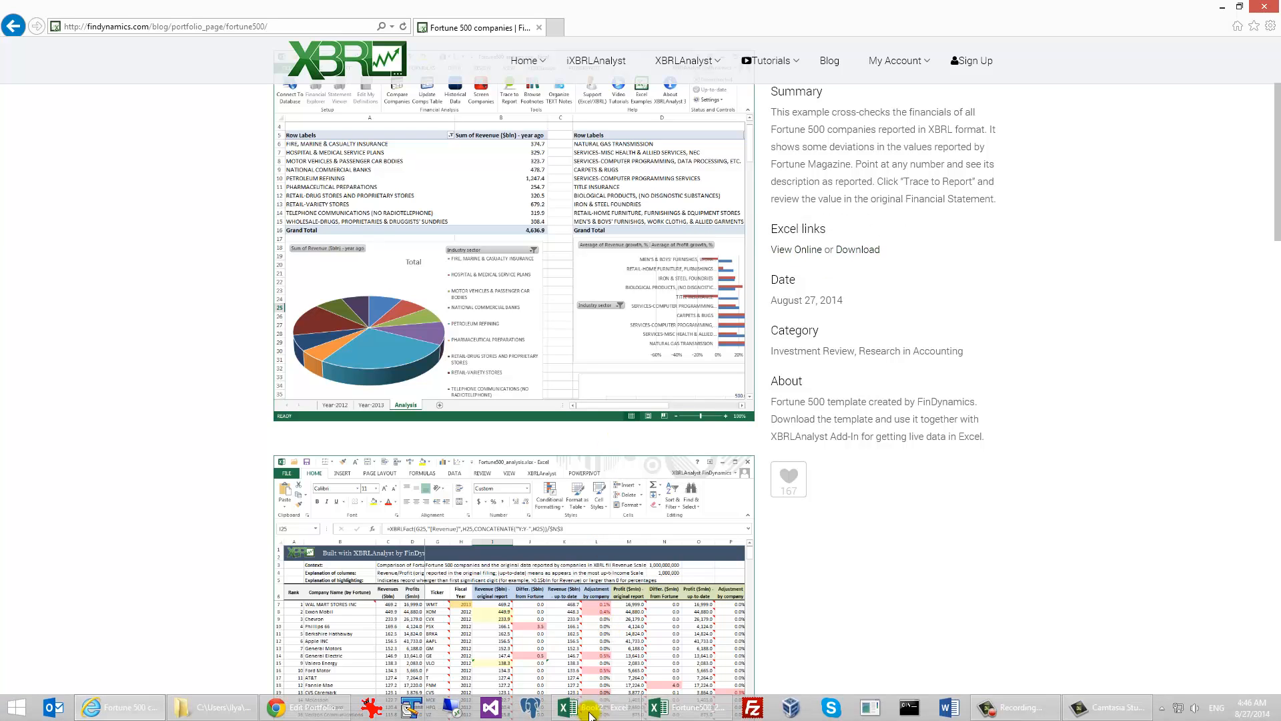
click(654, 705)
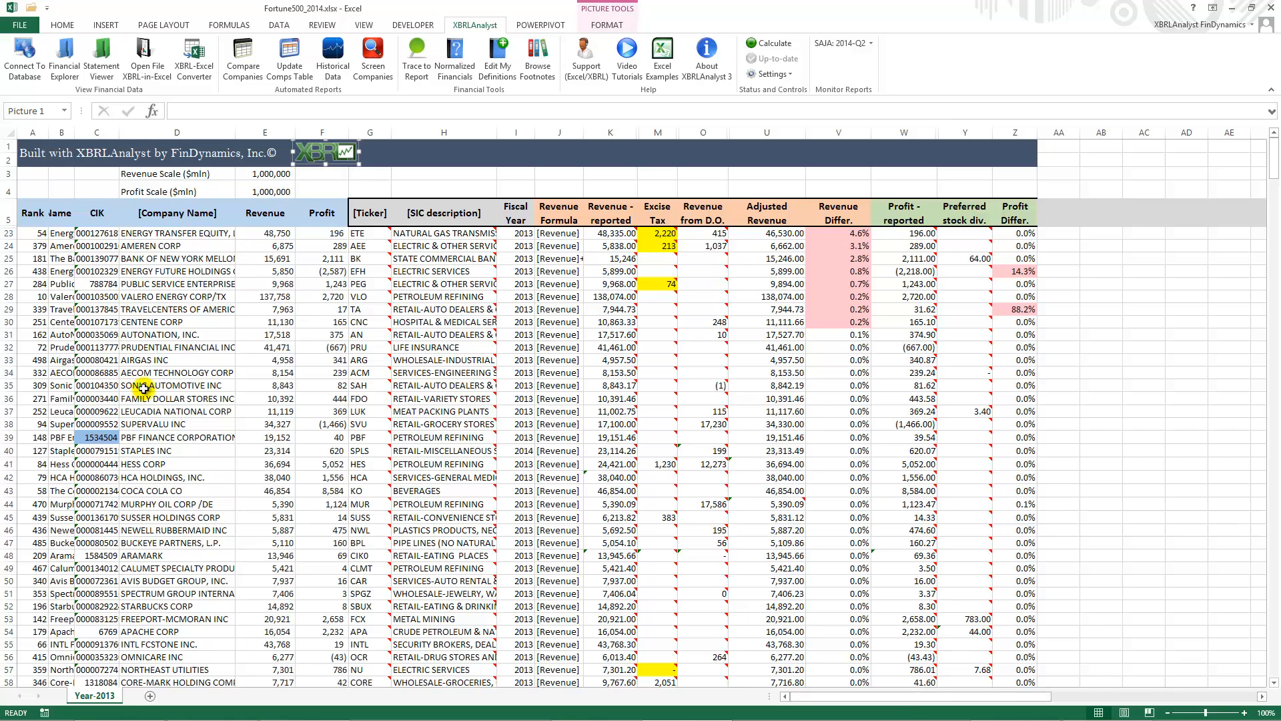
mouse_move(473, 343)
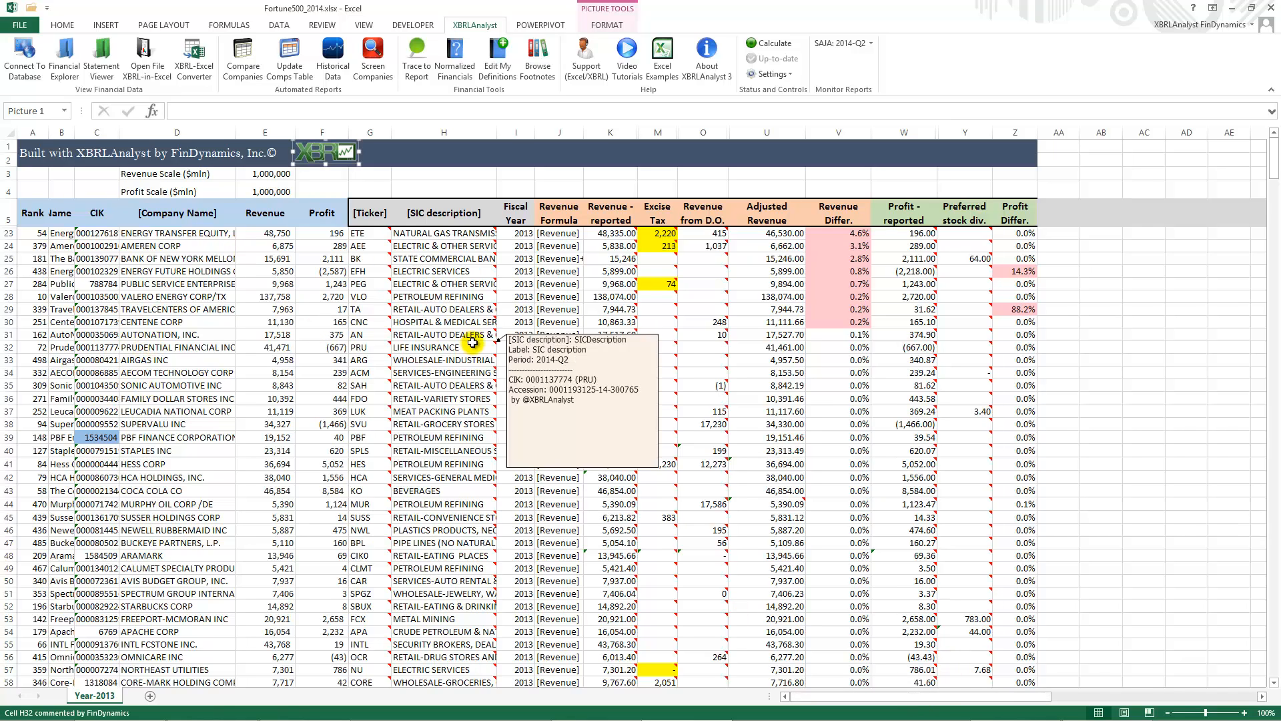
click(606, 234)
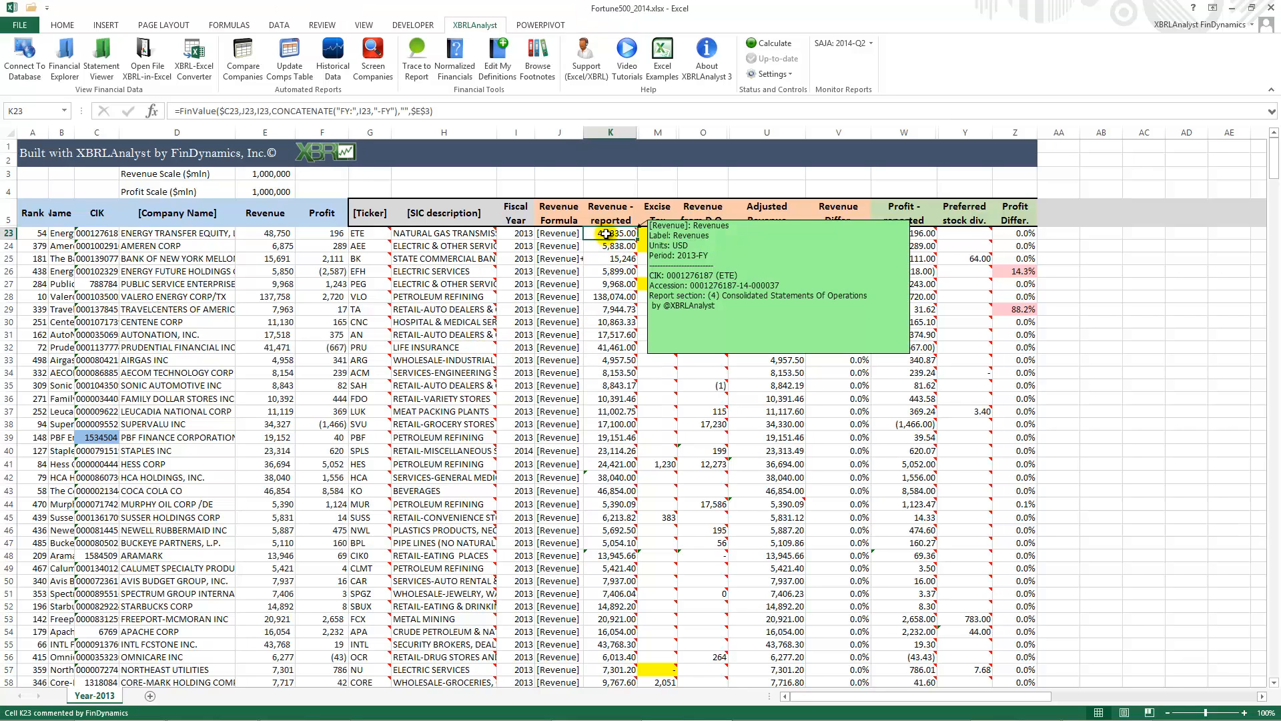
right_click(606, 233)
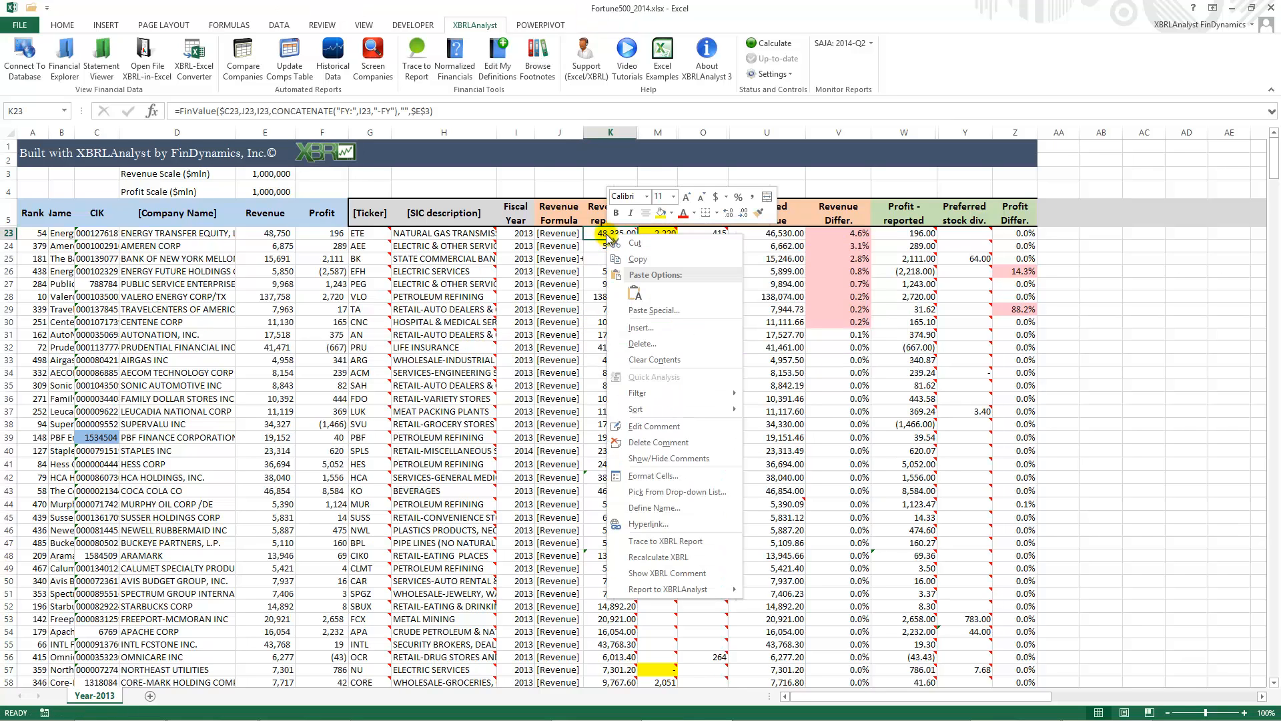
click(657, 540)
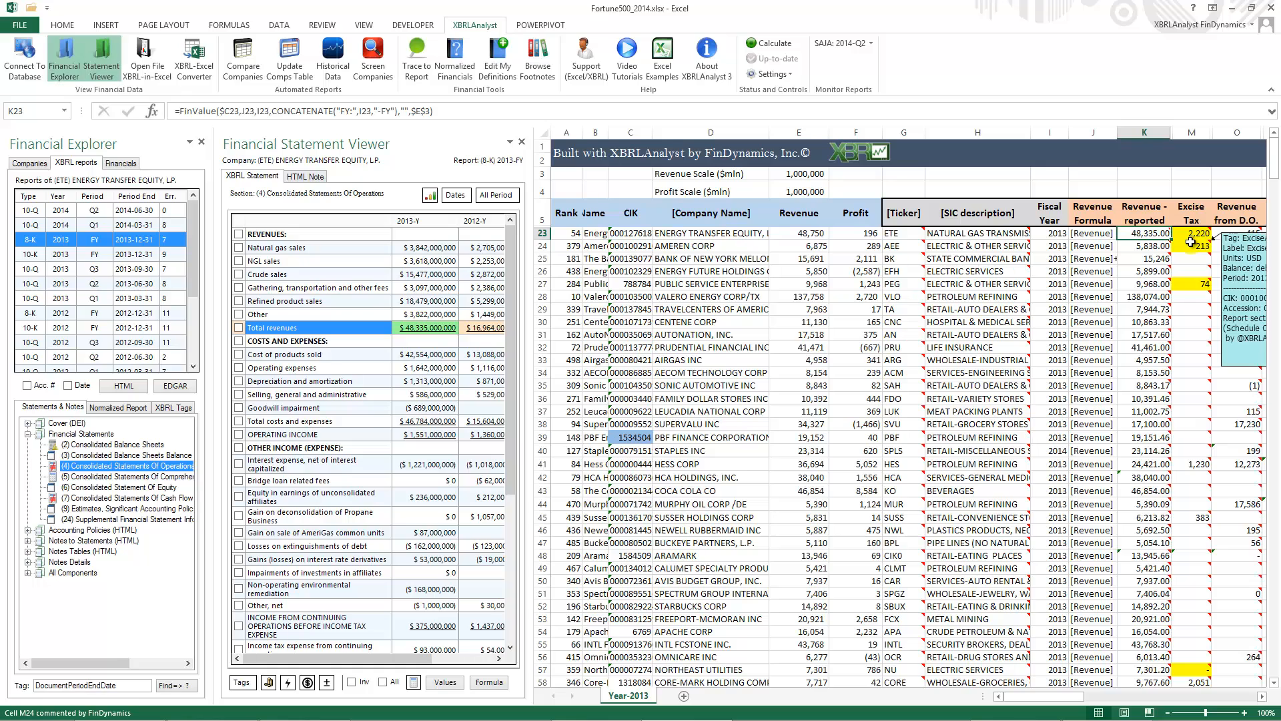
- Inspect the Excise Tax value in M23, checking its comment and the formula behind it
drag(1037, 701, 1076, 700)
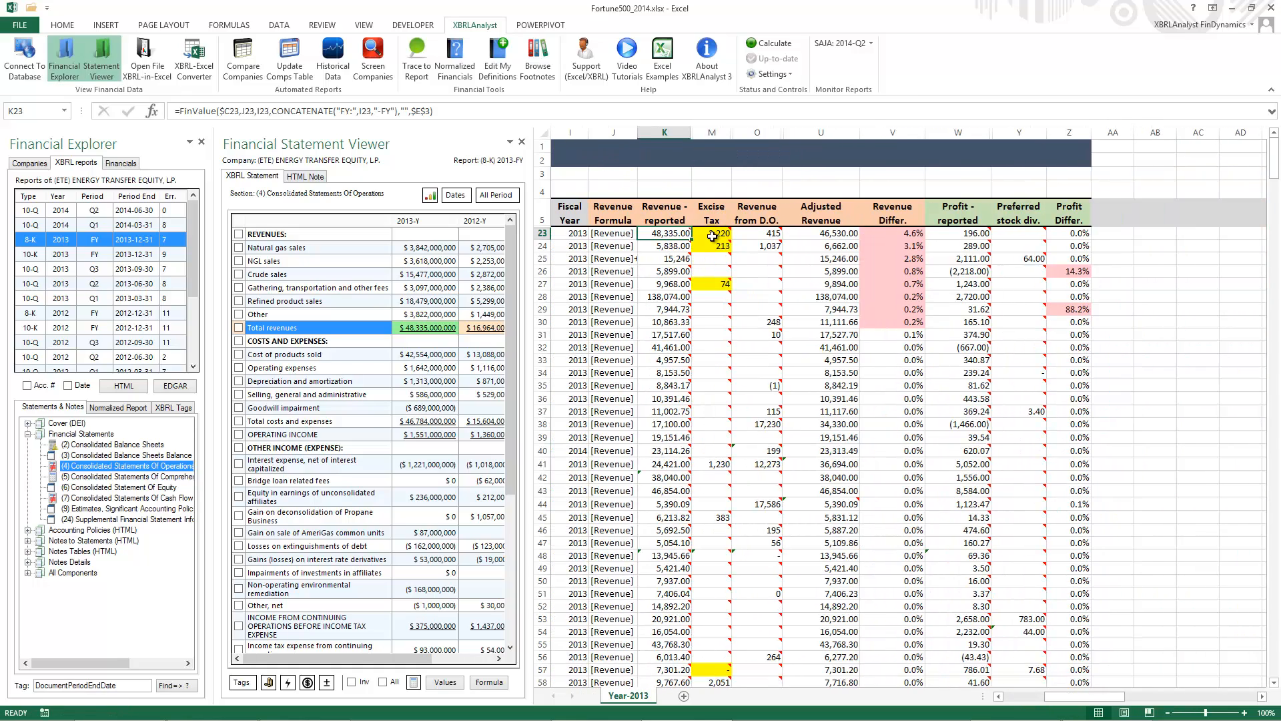
mouse_move(712, 235)
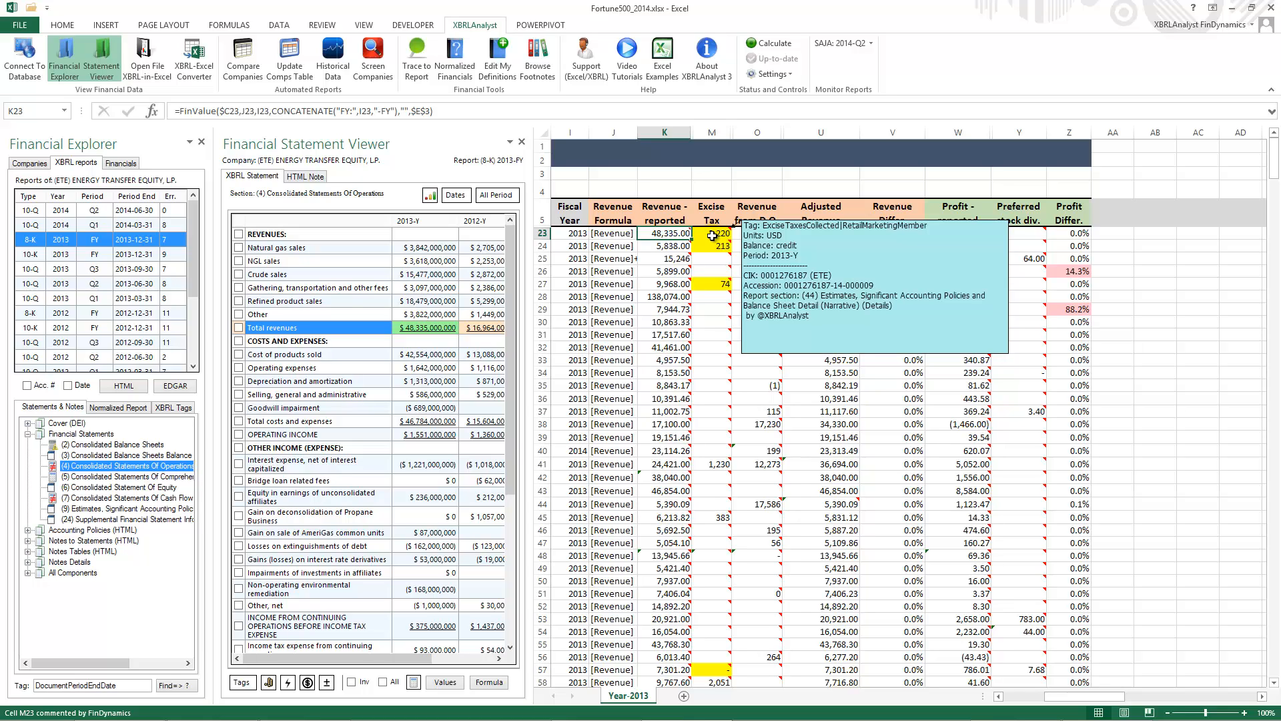
click(713, 235)
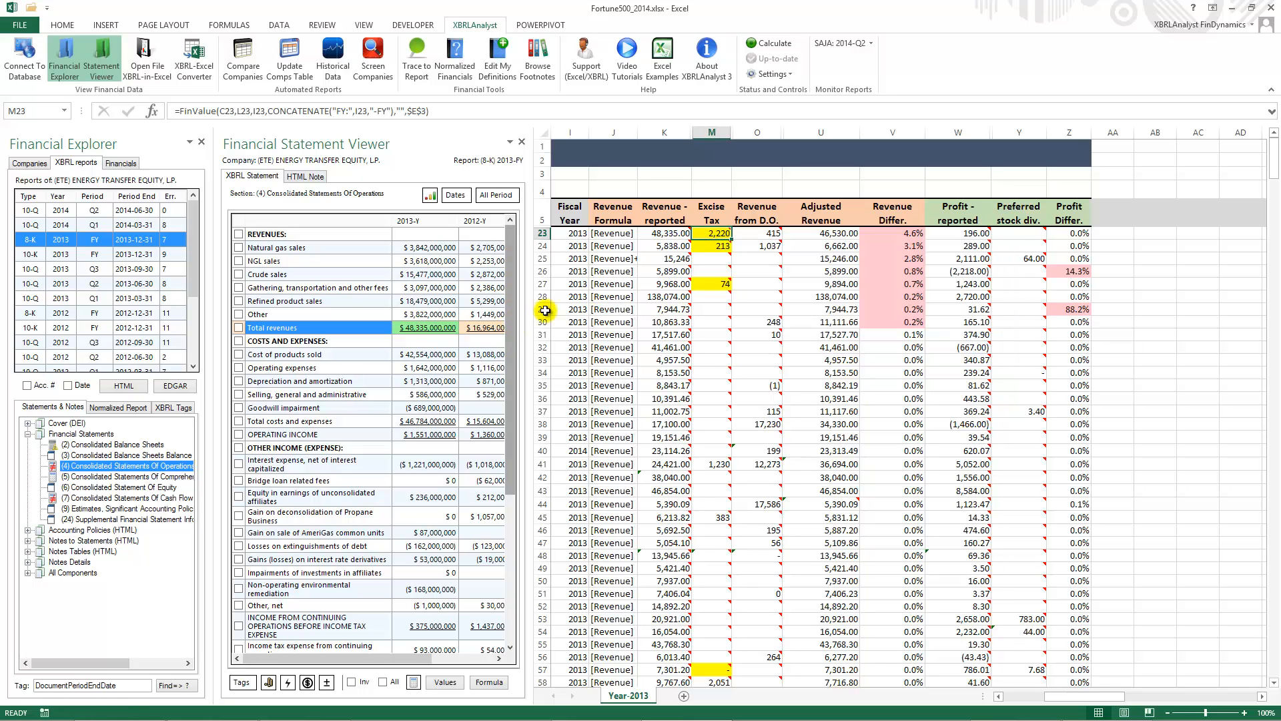
- Show the comment on M23 and highlight its tag, ExciseTaxesCollected|RetailMarketingMember
mouse_move(719, 250)
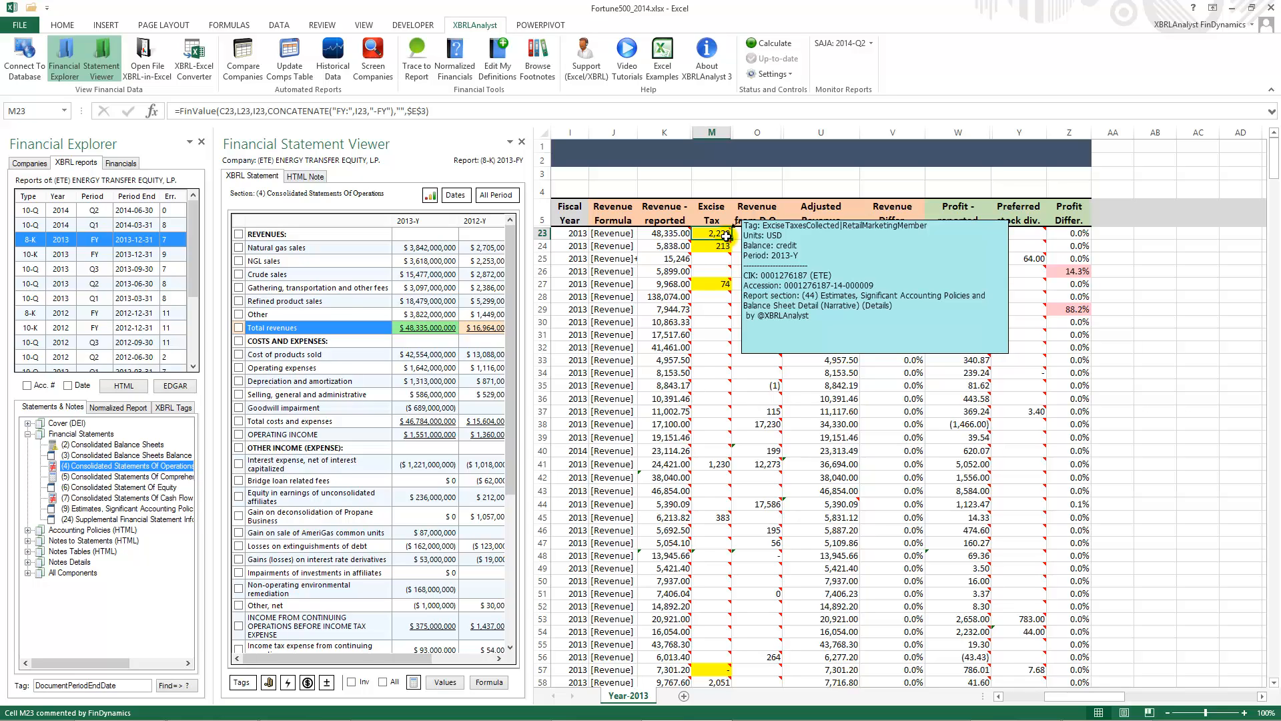
right_click(726, 236)
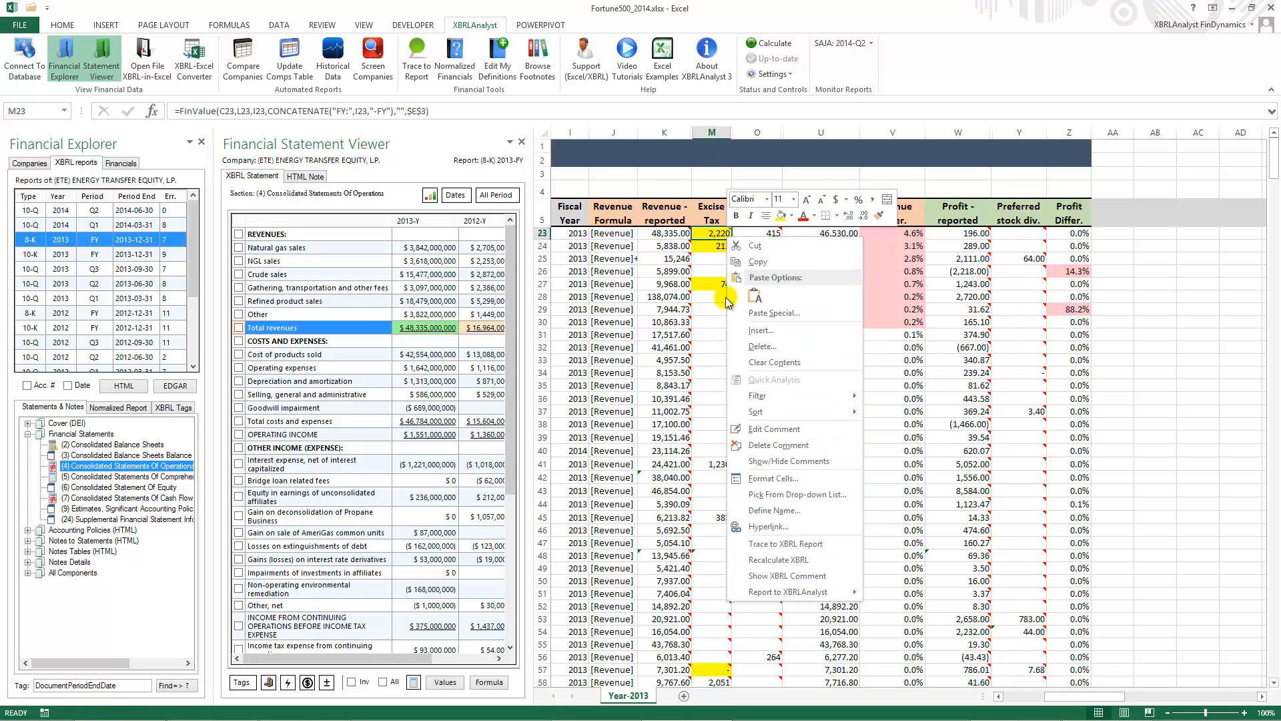
click(769, 462)
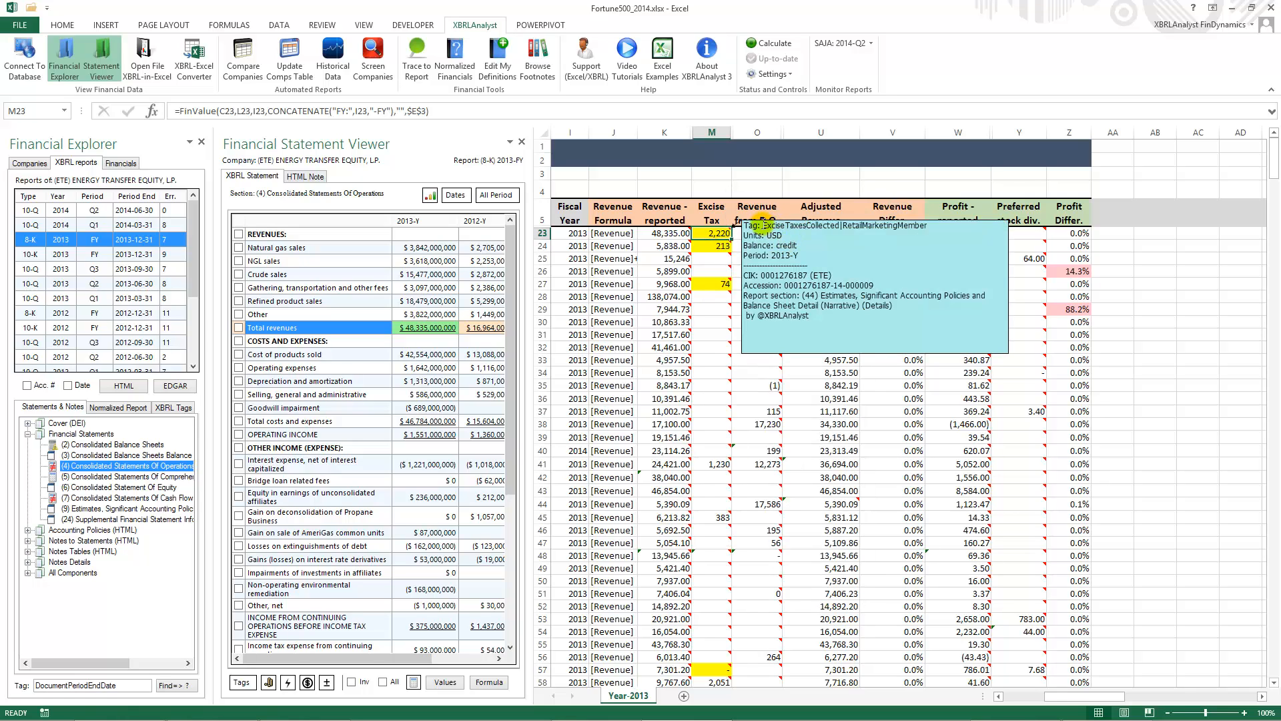
click(764, 226)
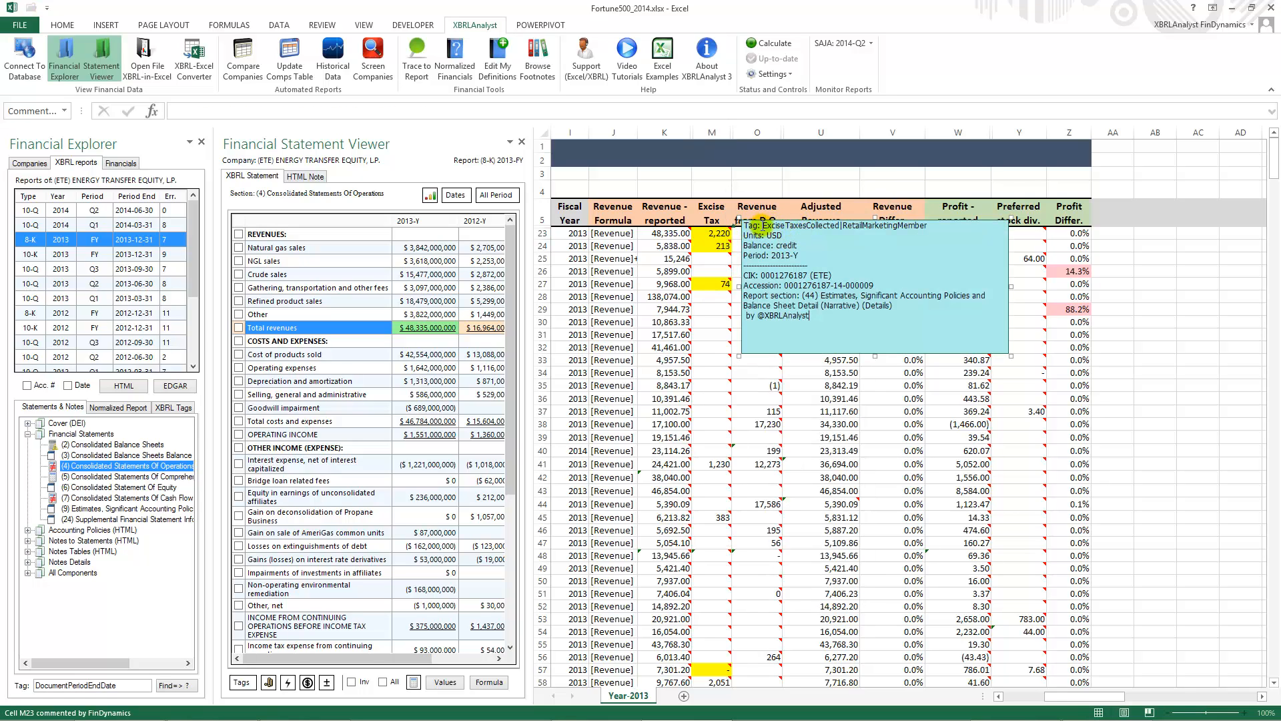
drag(783, 227, 929, 225)
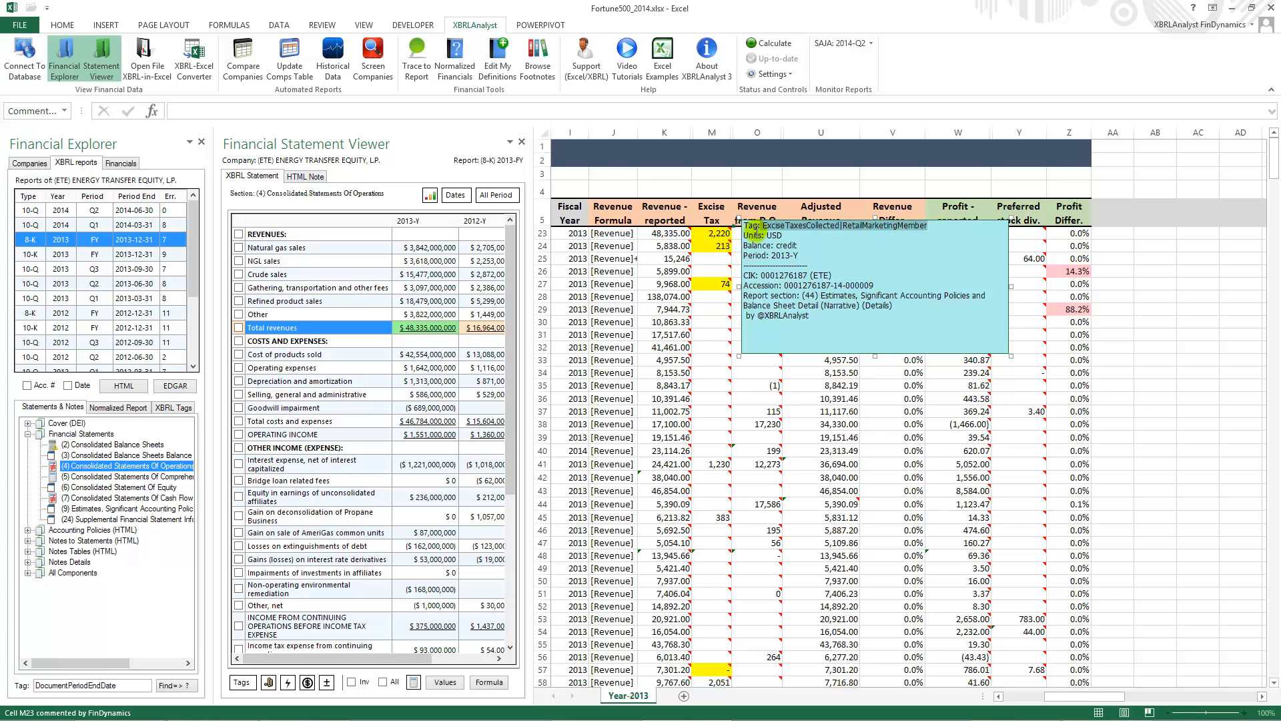
- Show the comment on the Excise Tax cell M24 and hide the one on M23
click(719, 258)
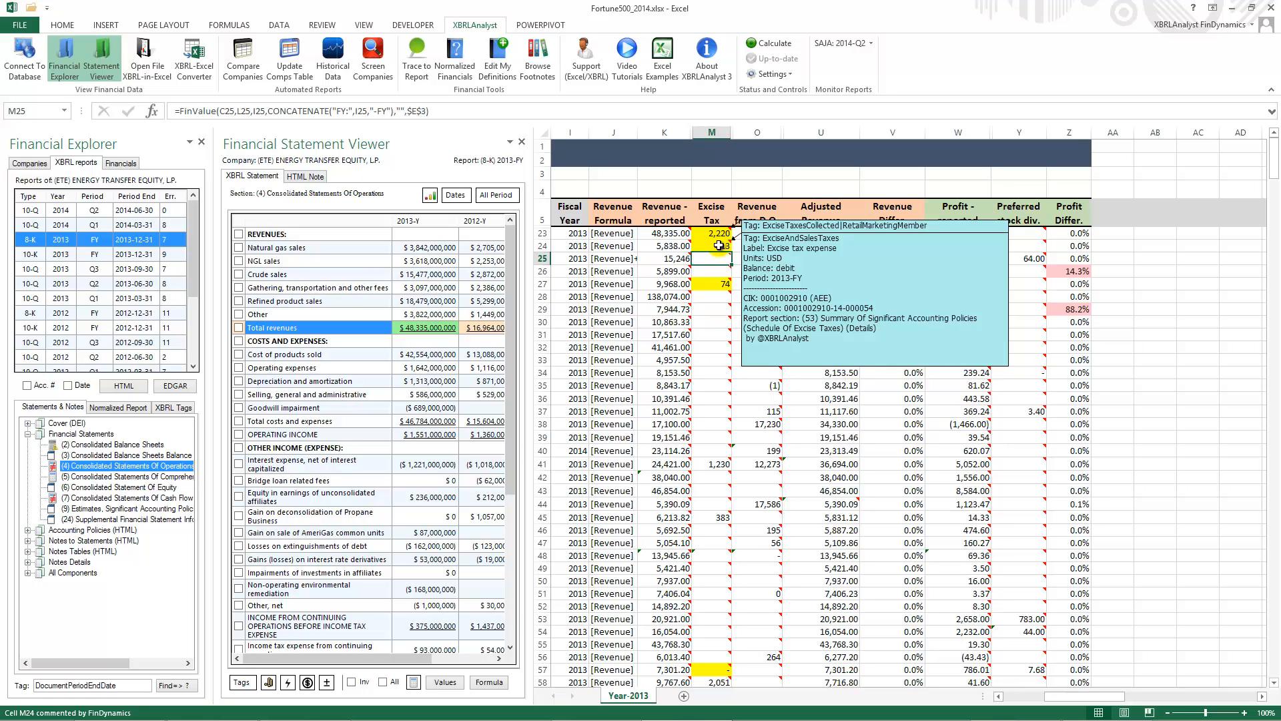
click(718, 246)
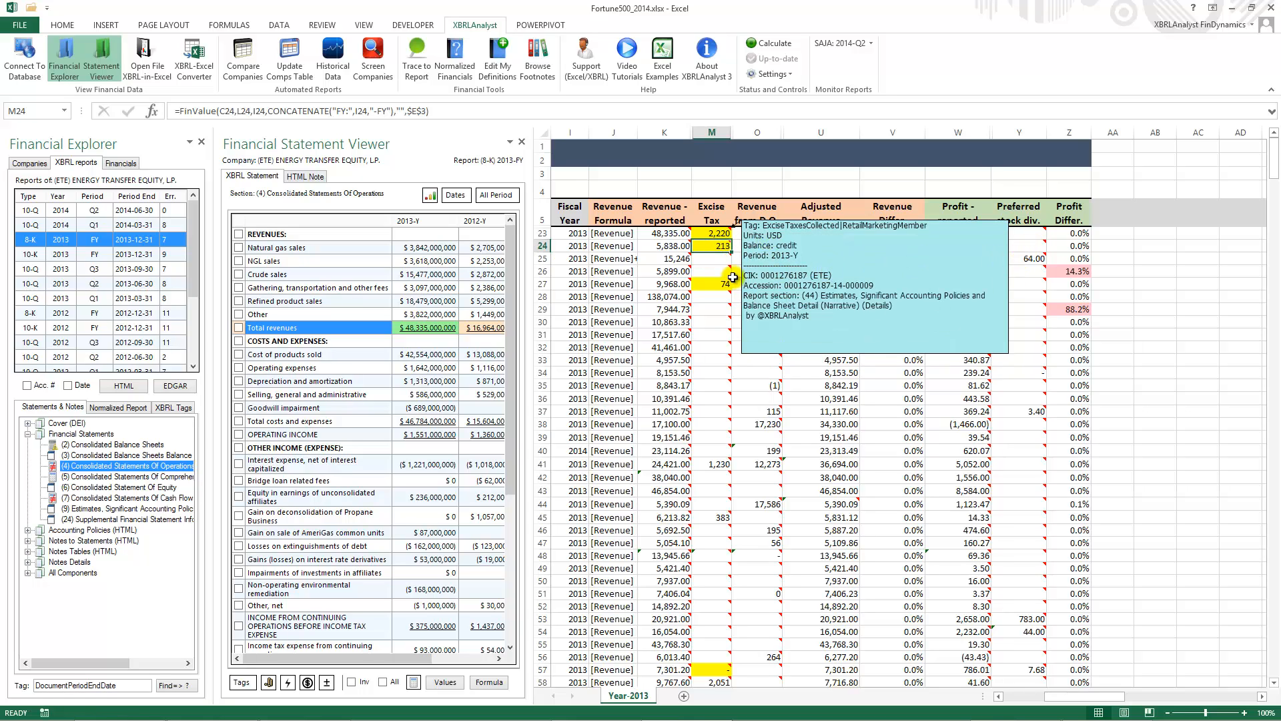
right_click(718, 246)
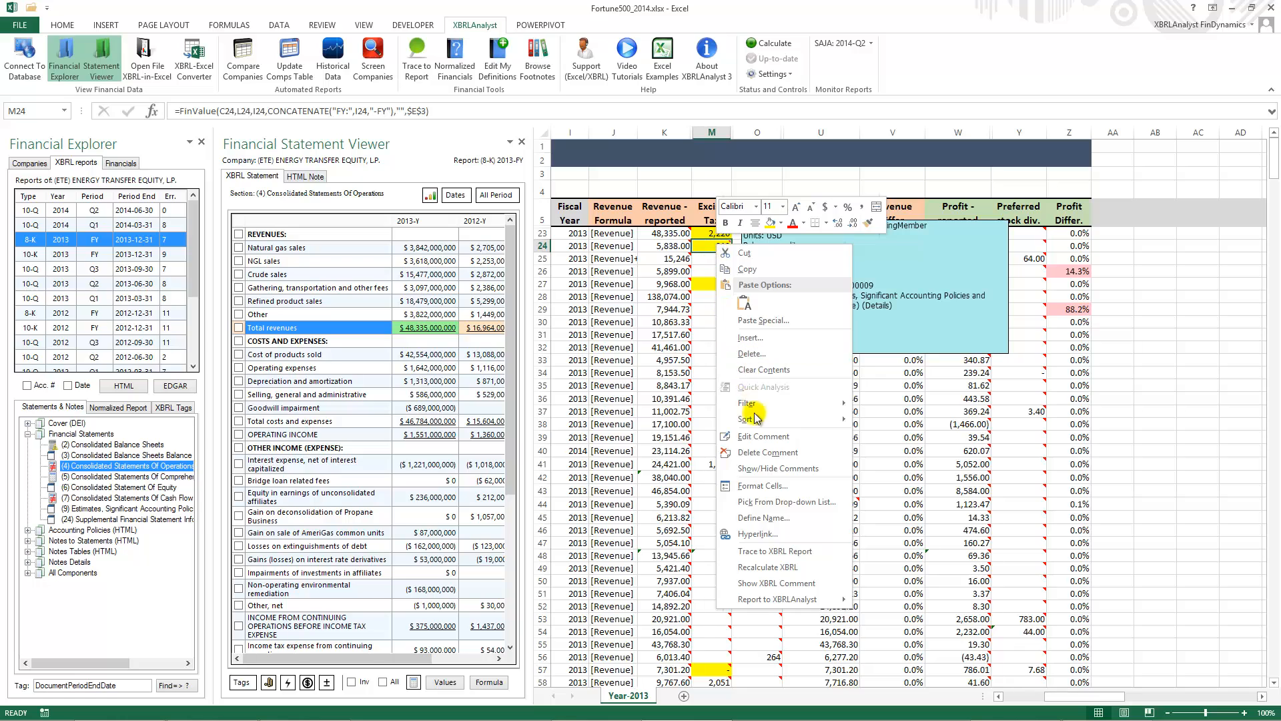
click(761, 470)
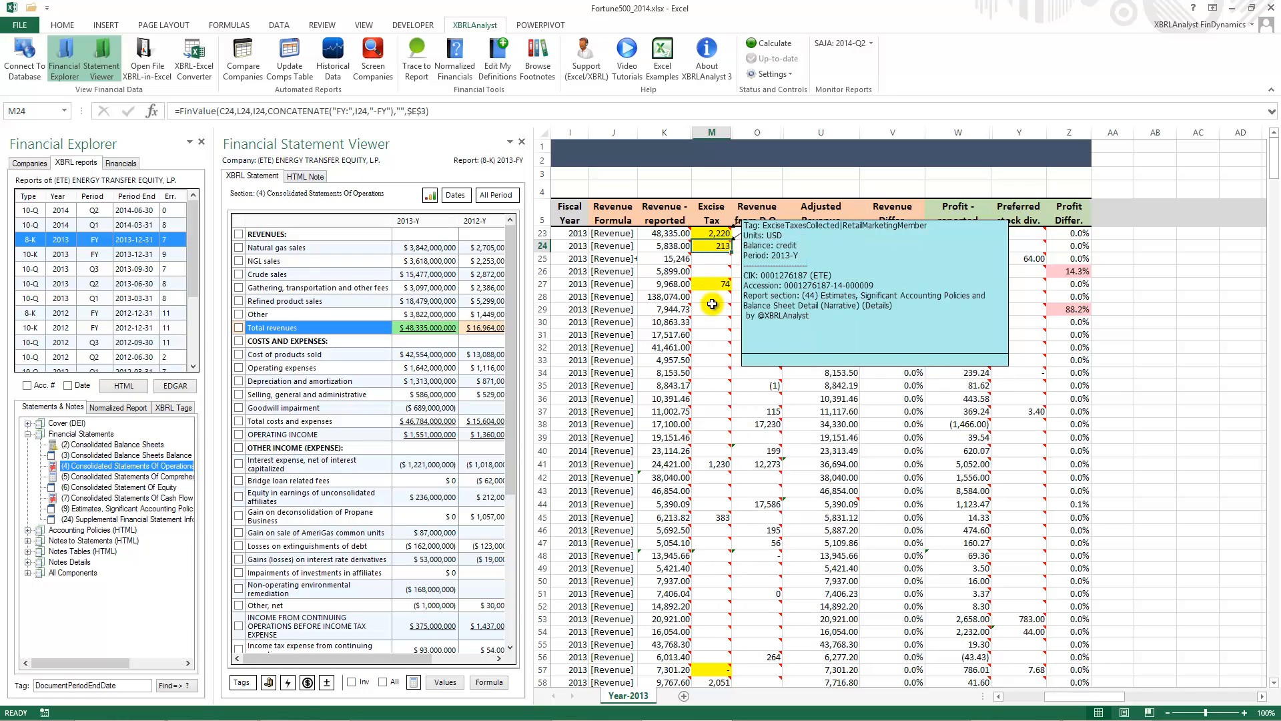
right_click(714, 234)
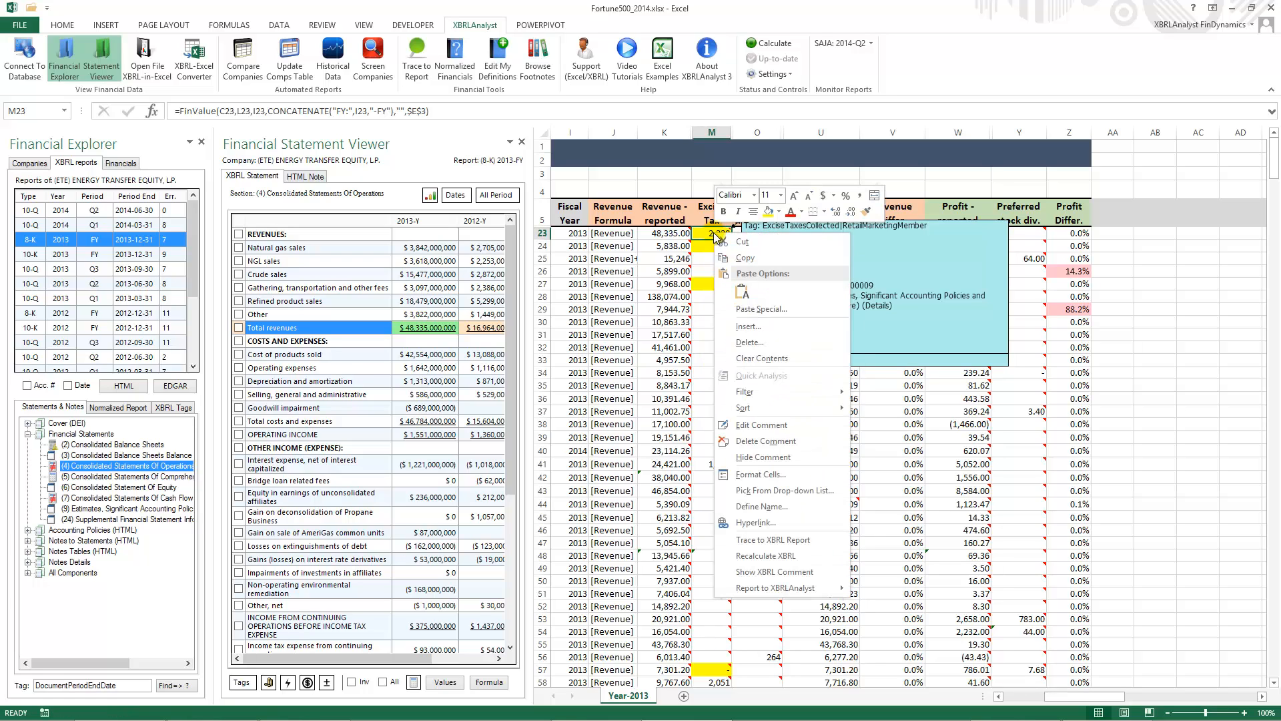
click(747, 468)
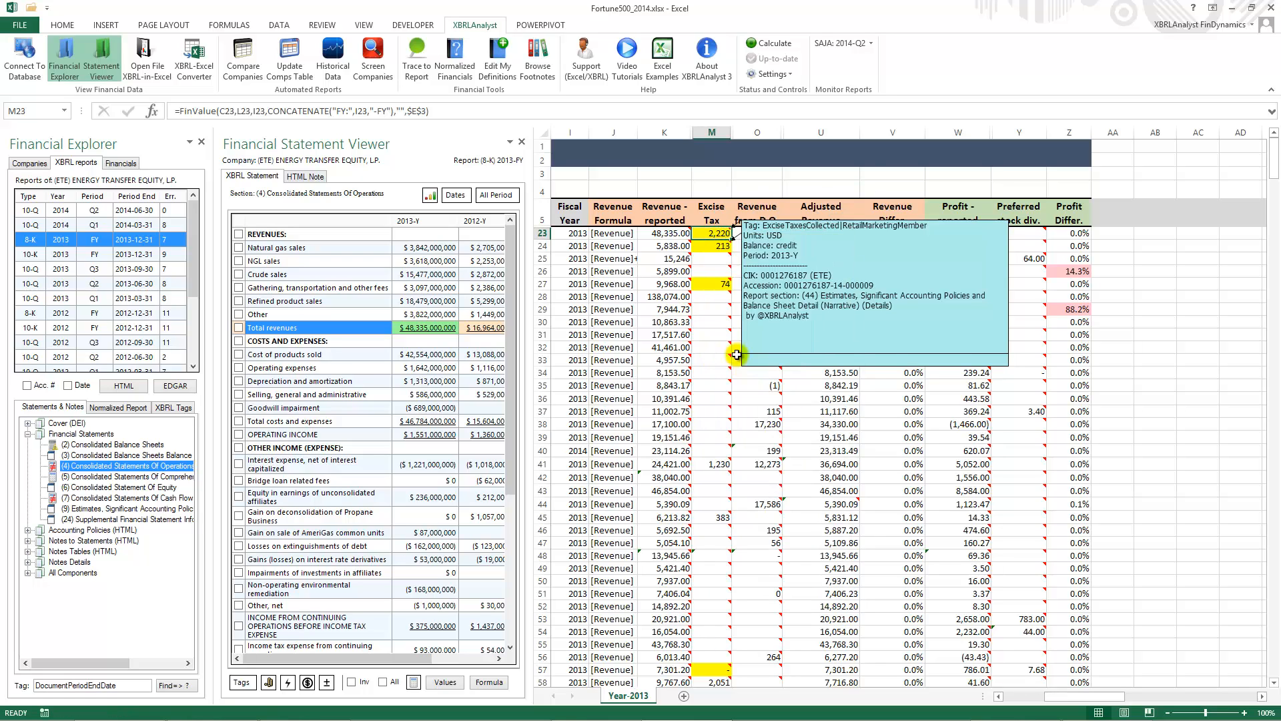
right_click(725, 246)
click(757, 469)
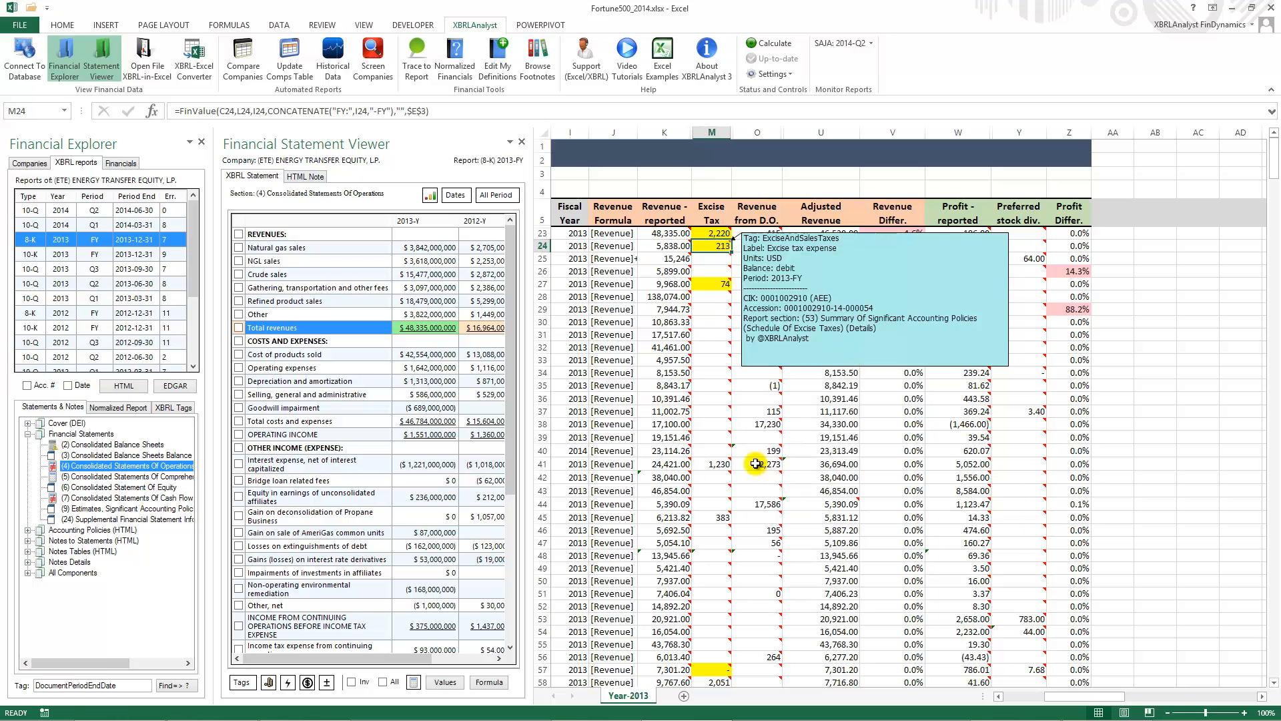
- Inspect the reported profits in W26 and W29, and check the listed Profit value in F29 for TravelCenters of America
click(986, 373)
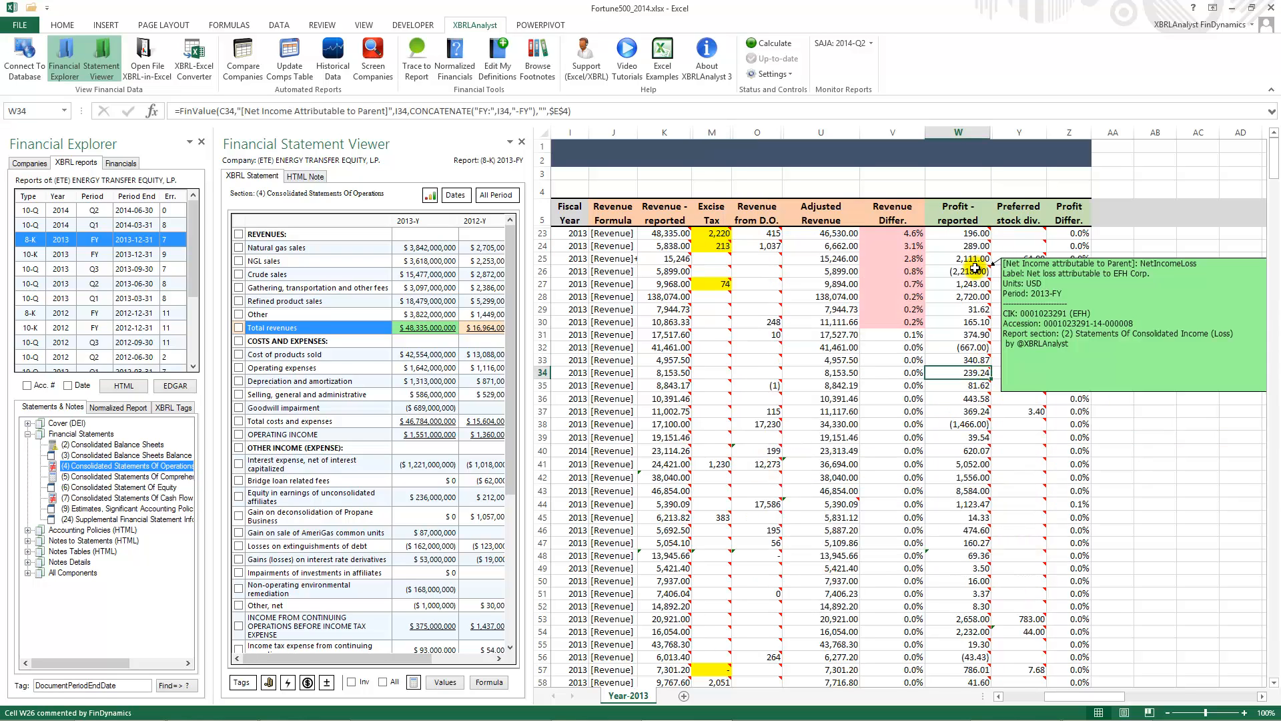
click(975, 271)
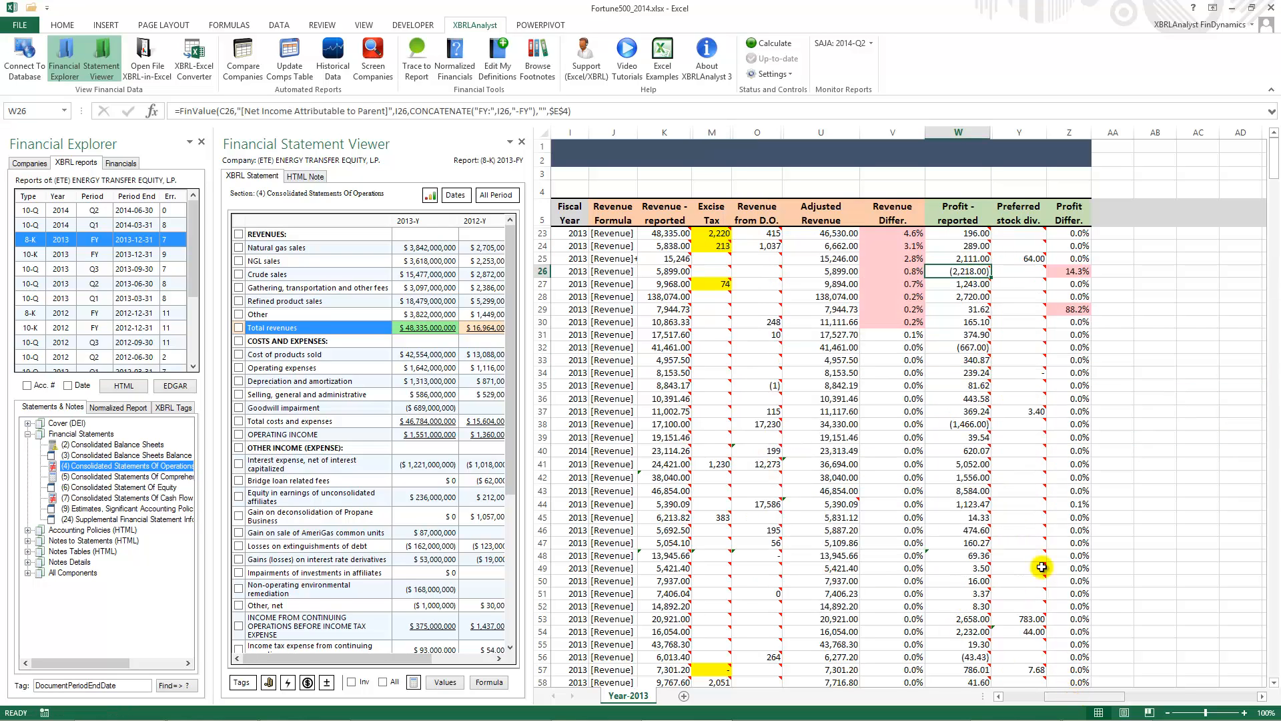
click(975, 310)
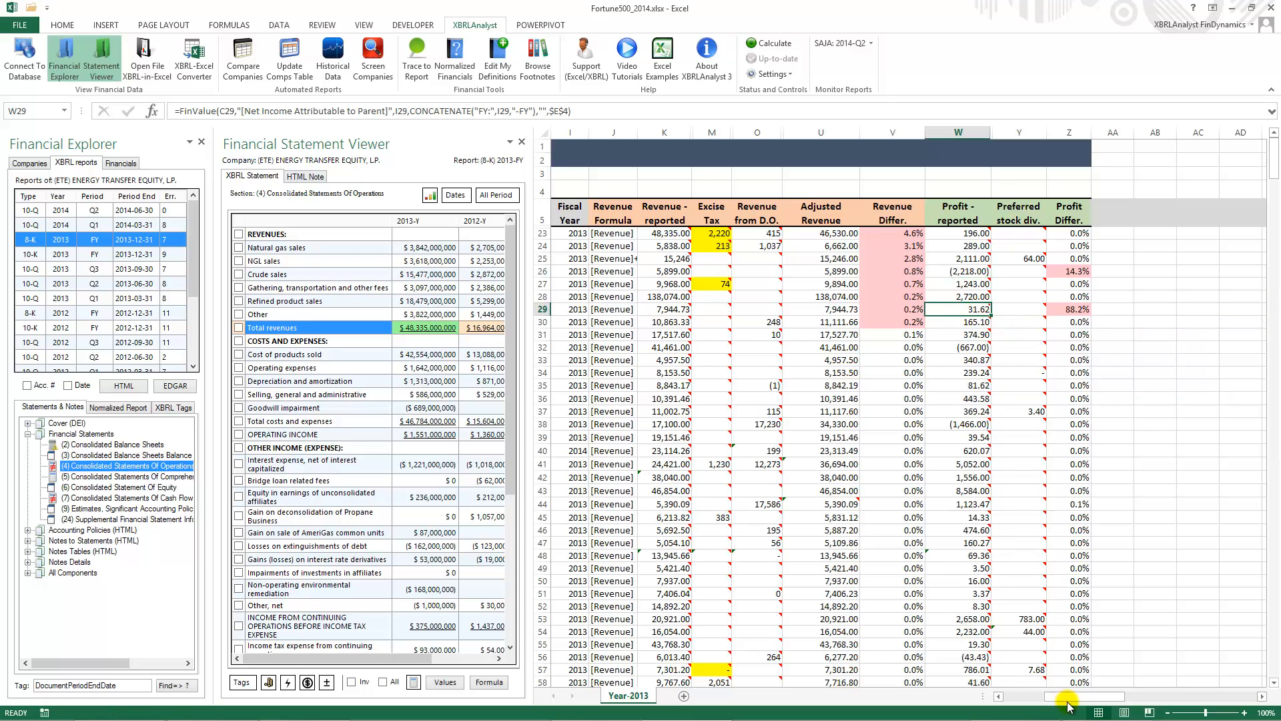
drag(1068, 696, 1019, 715)
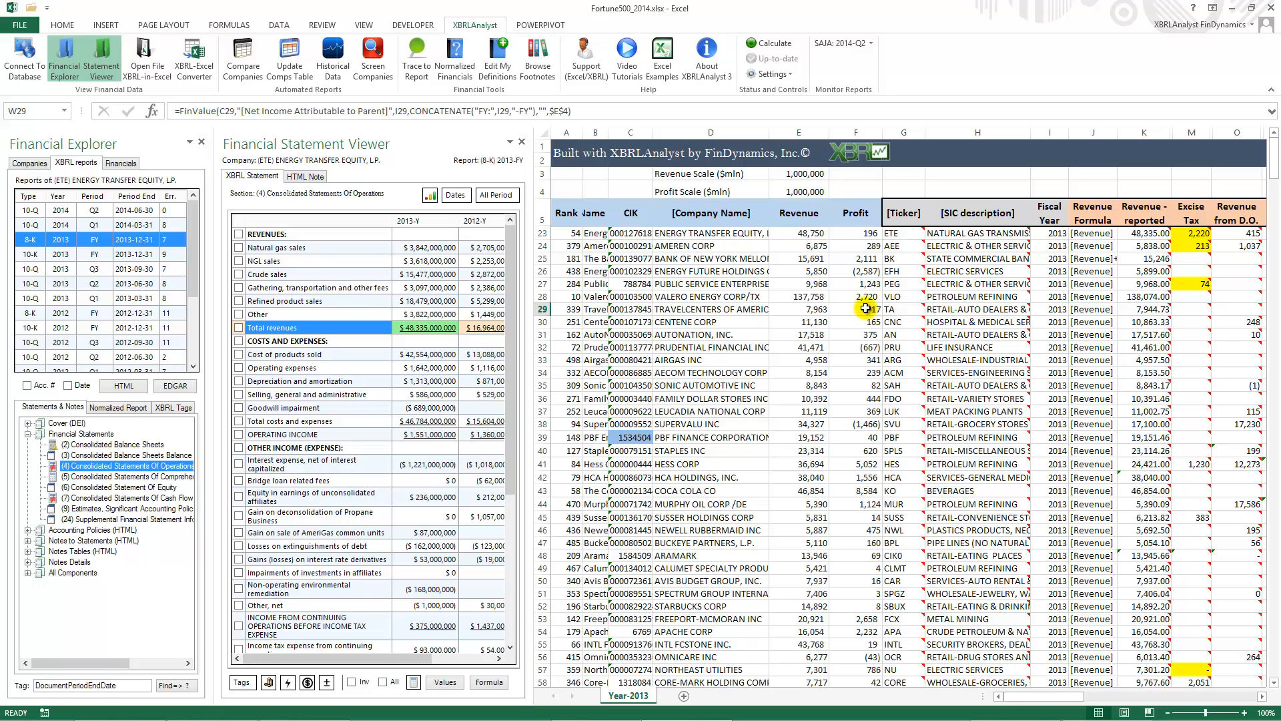
click(866, 308)
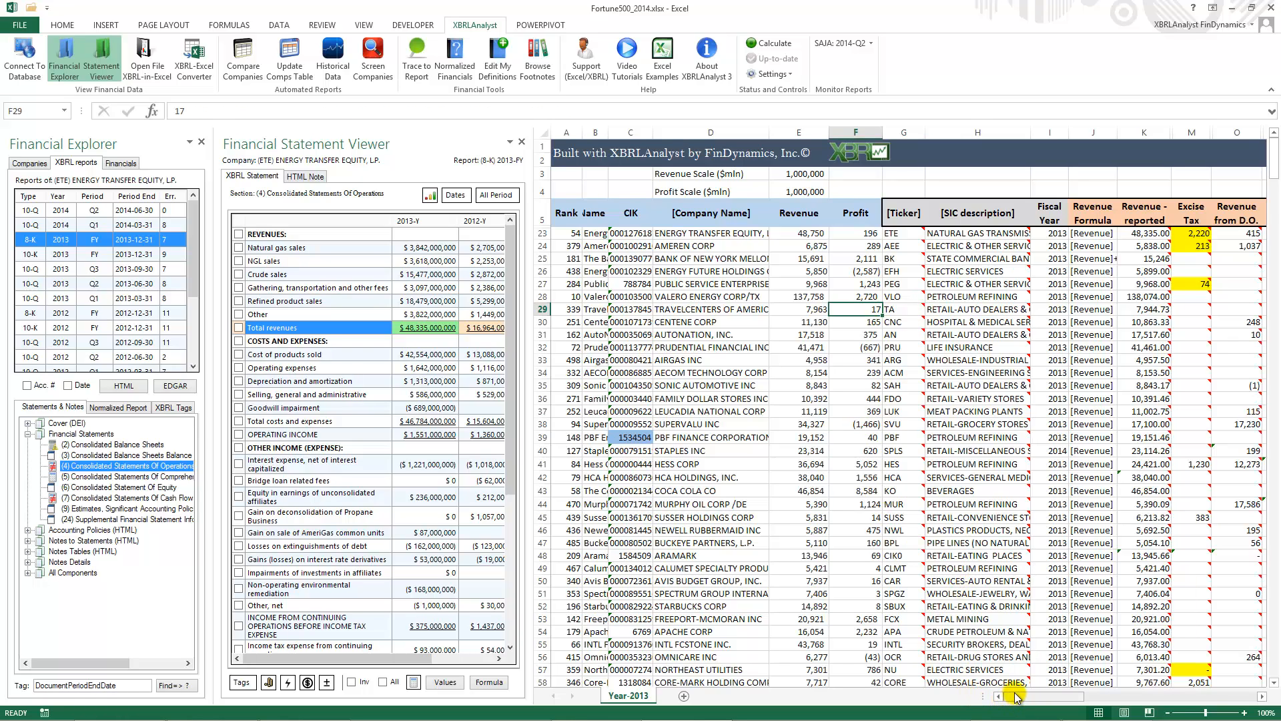
- Trace the reported profit in W29 to its source XBRL report
drag(1015, 696, 1077, 697)
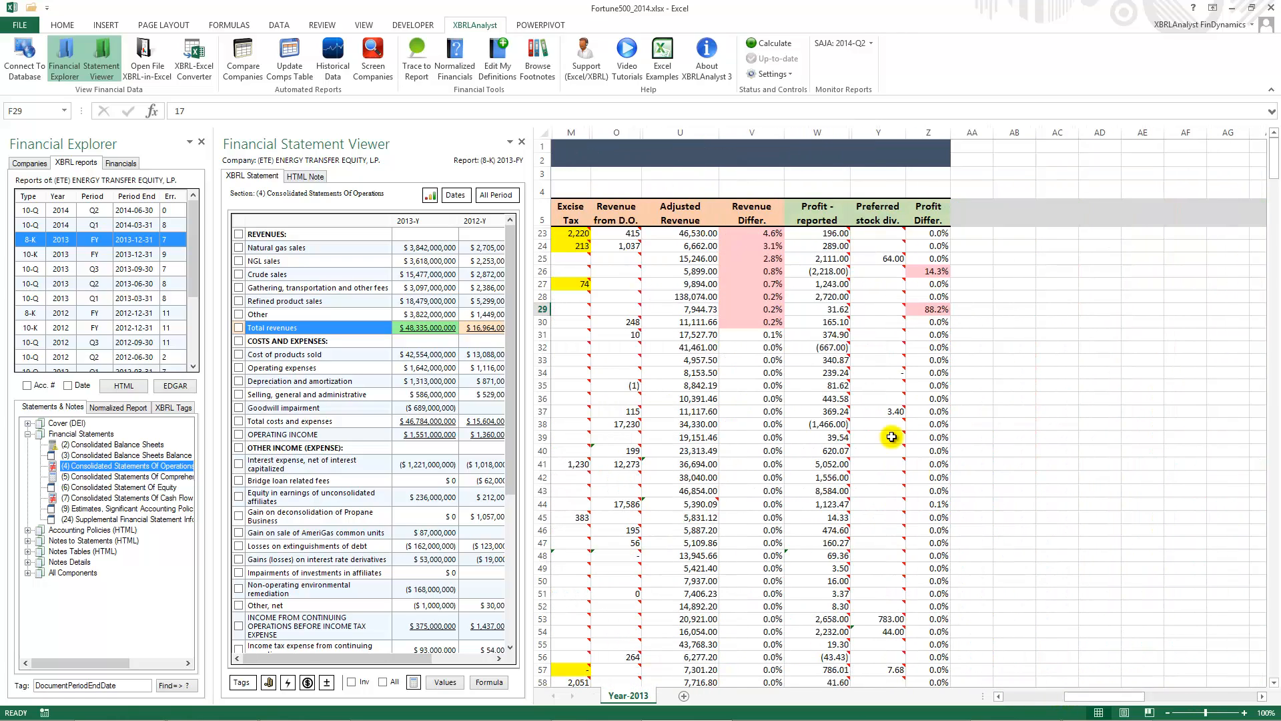
click(834, 310)
right_click(834, 310)
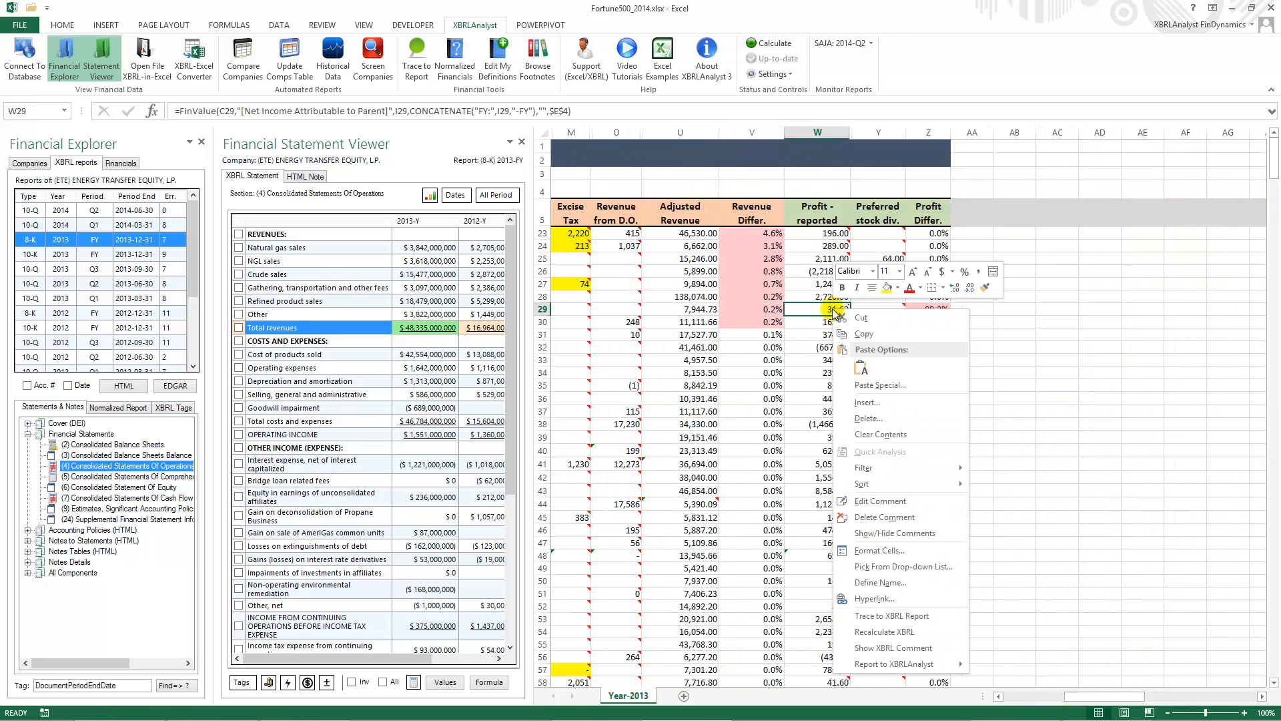
click(890, 617)
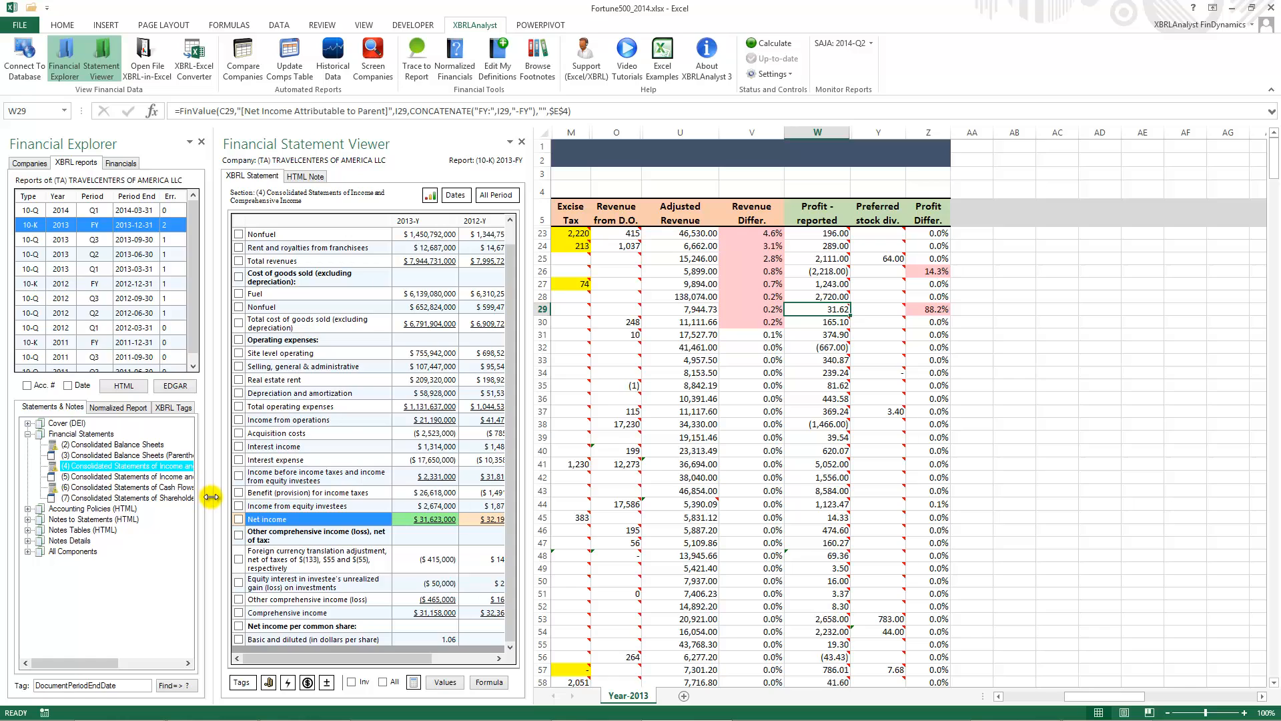
- Widen the Financial Explorer pane and display section (4) Consolidated Statements of Income and Comprehensive Income
drag(206, 499, 283, 496)
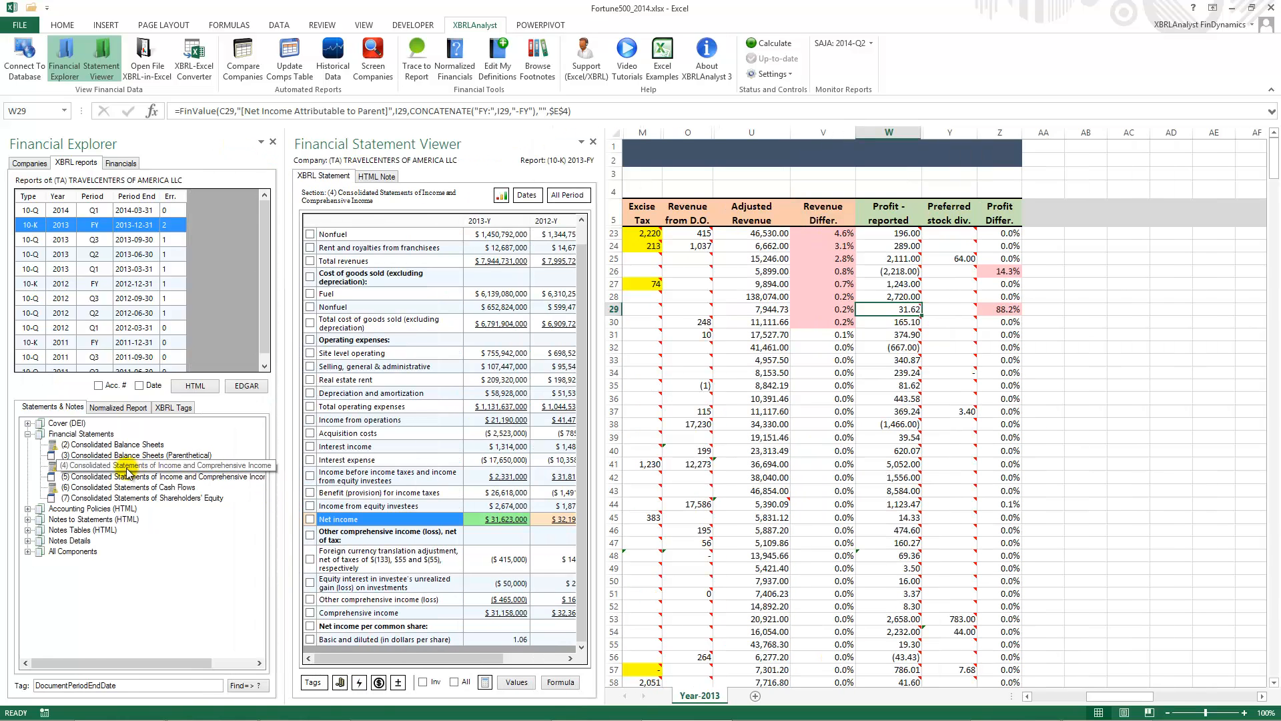
click(127, 476)
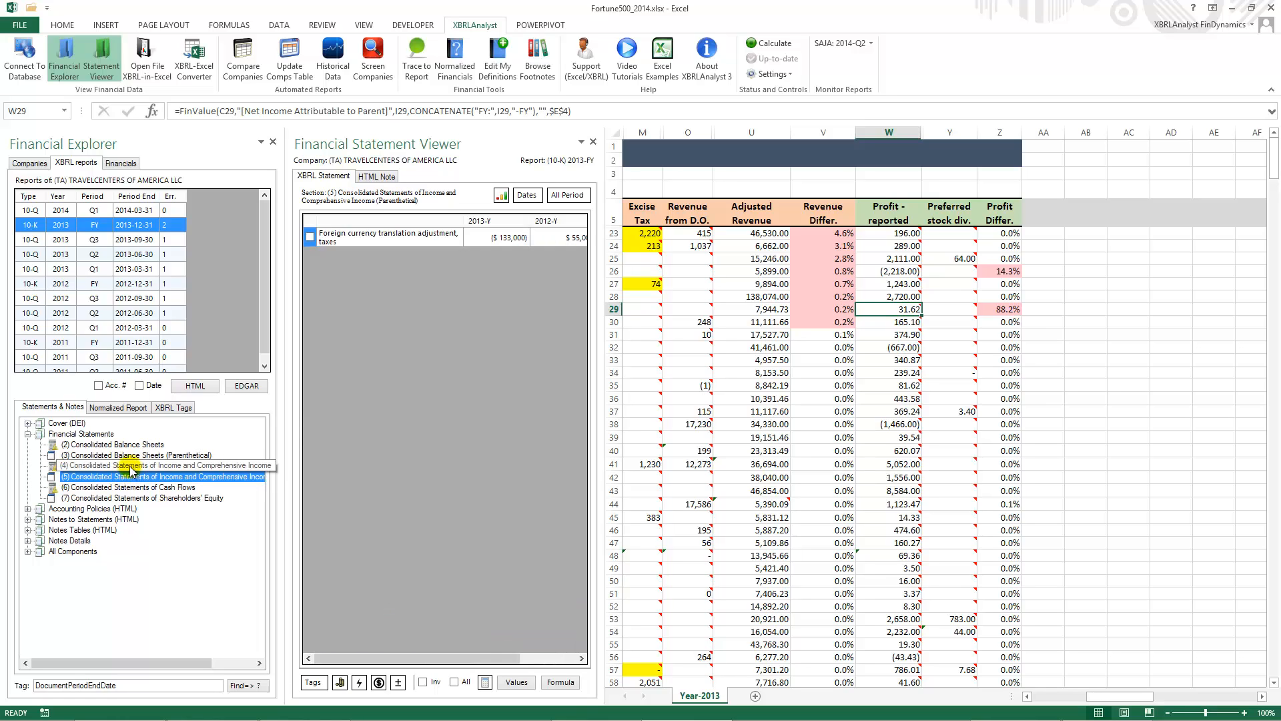
click(131, 466)
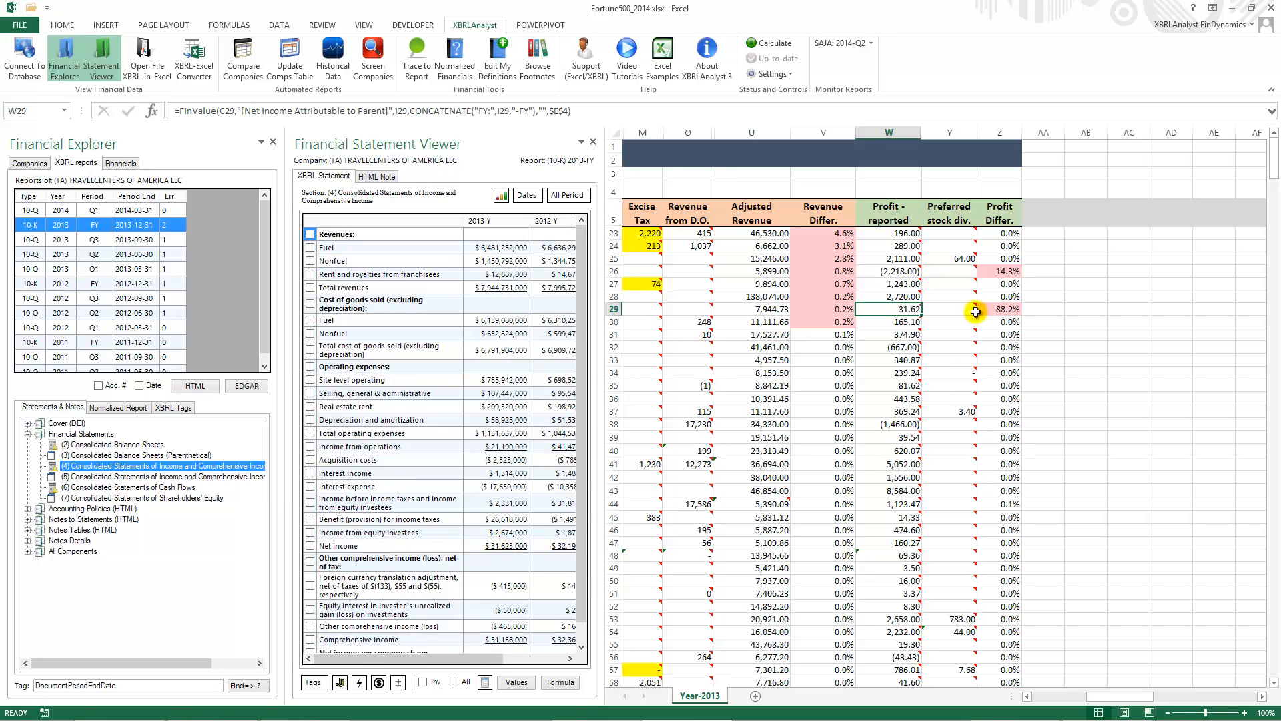
- Review the comments on the reported profit in W29 and the preferred stock dividends in Y25, Y54 and Y37
mouse_move(913, 311)
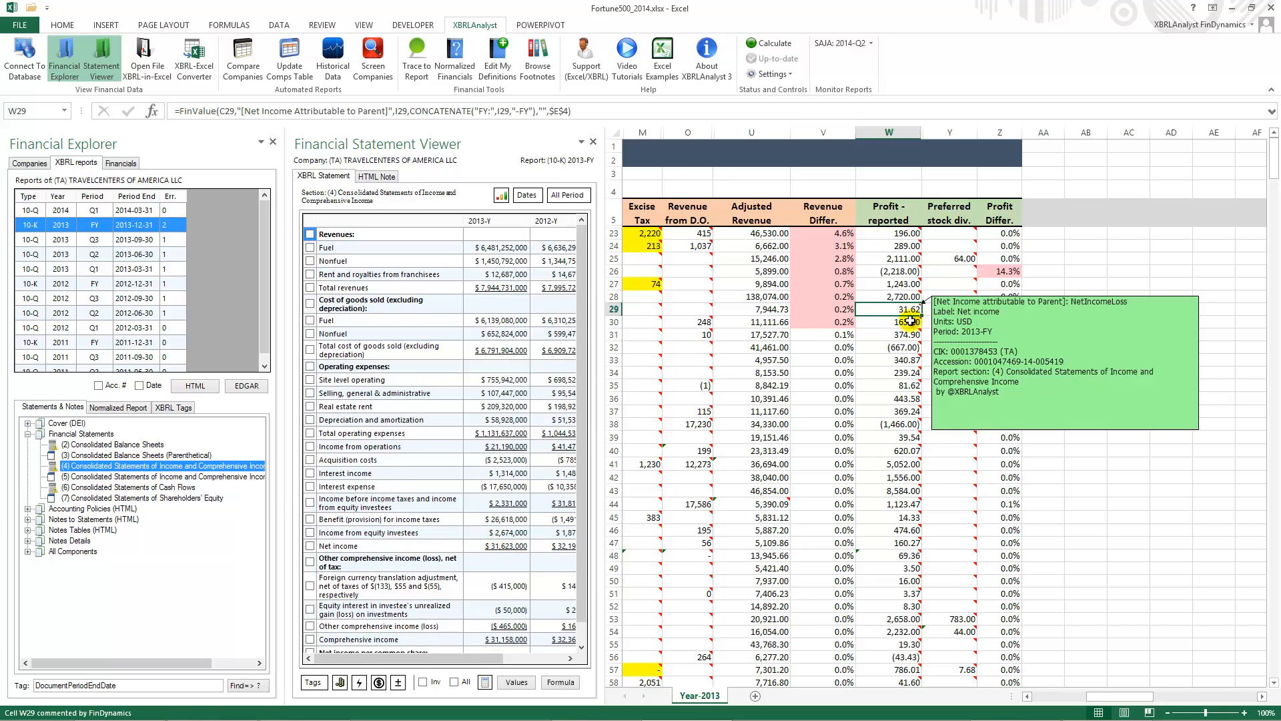
click(959, 258)
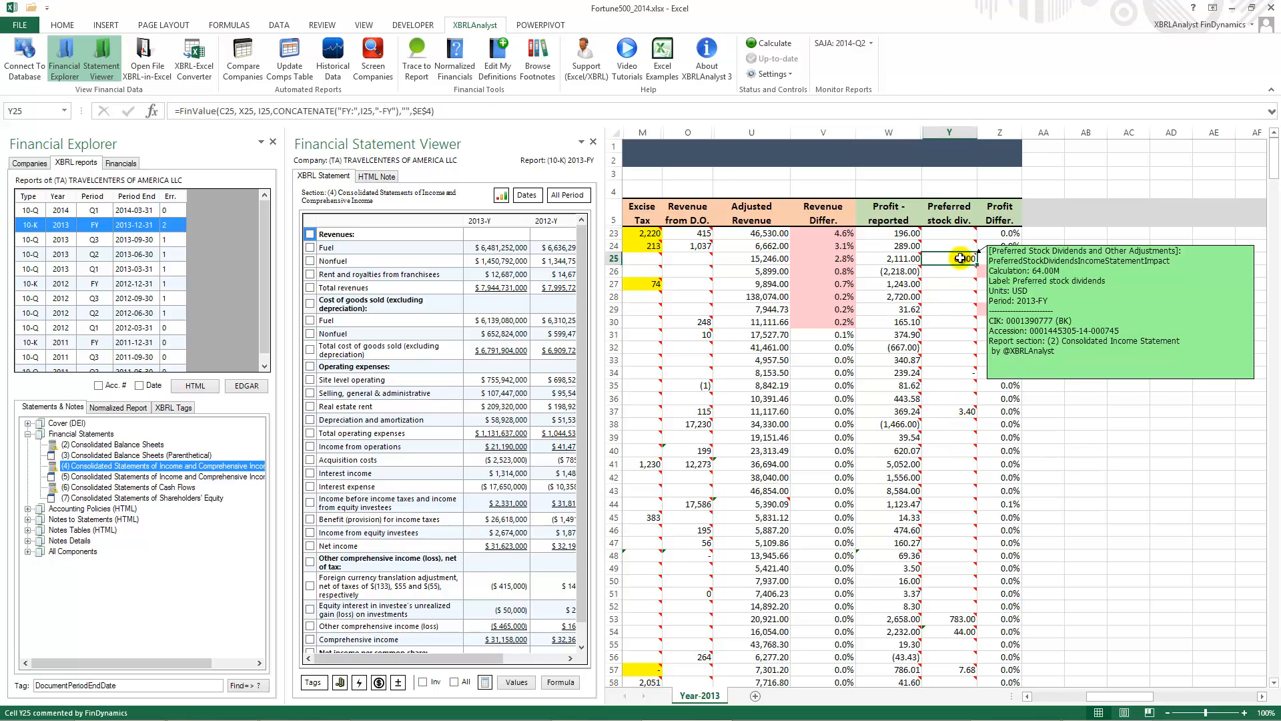
mouse_move(959, 629)
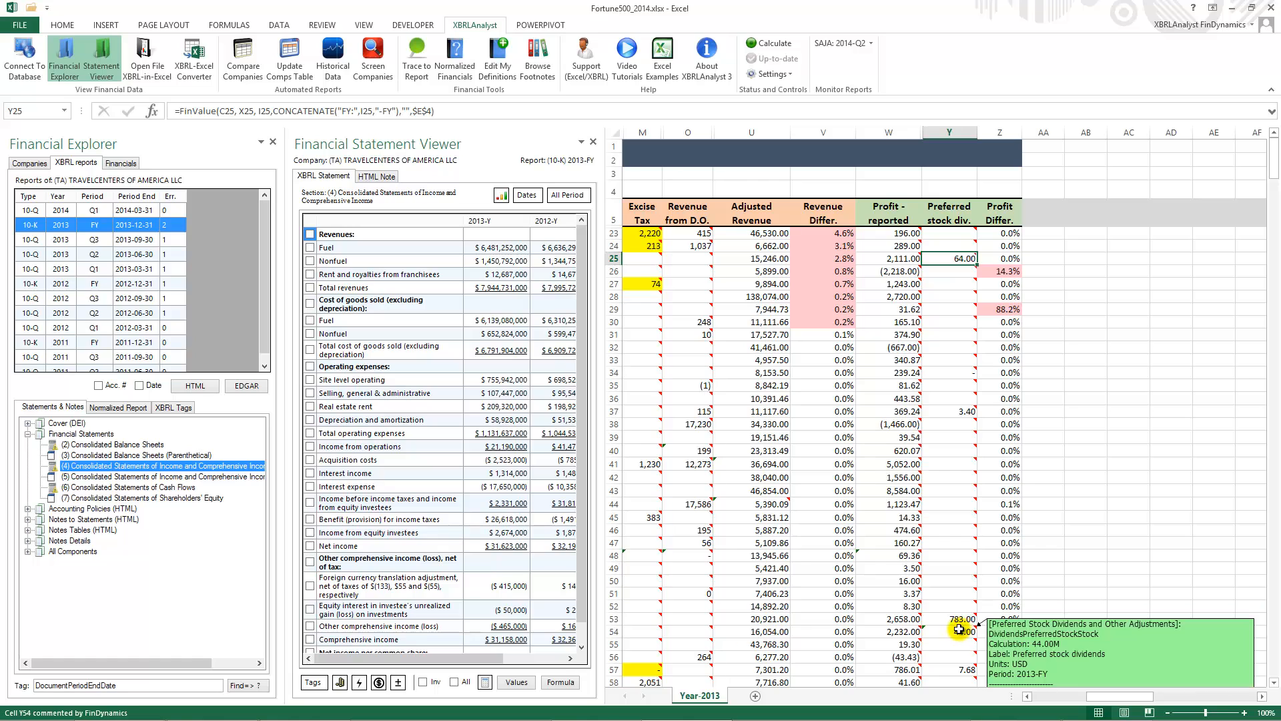
scroll(959, 629, down, 3)
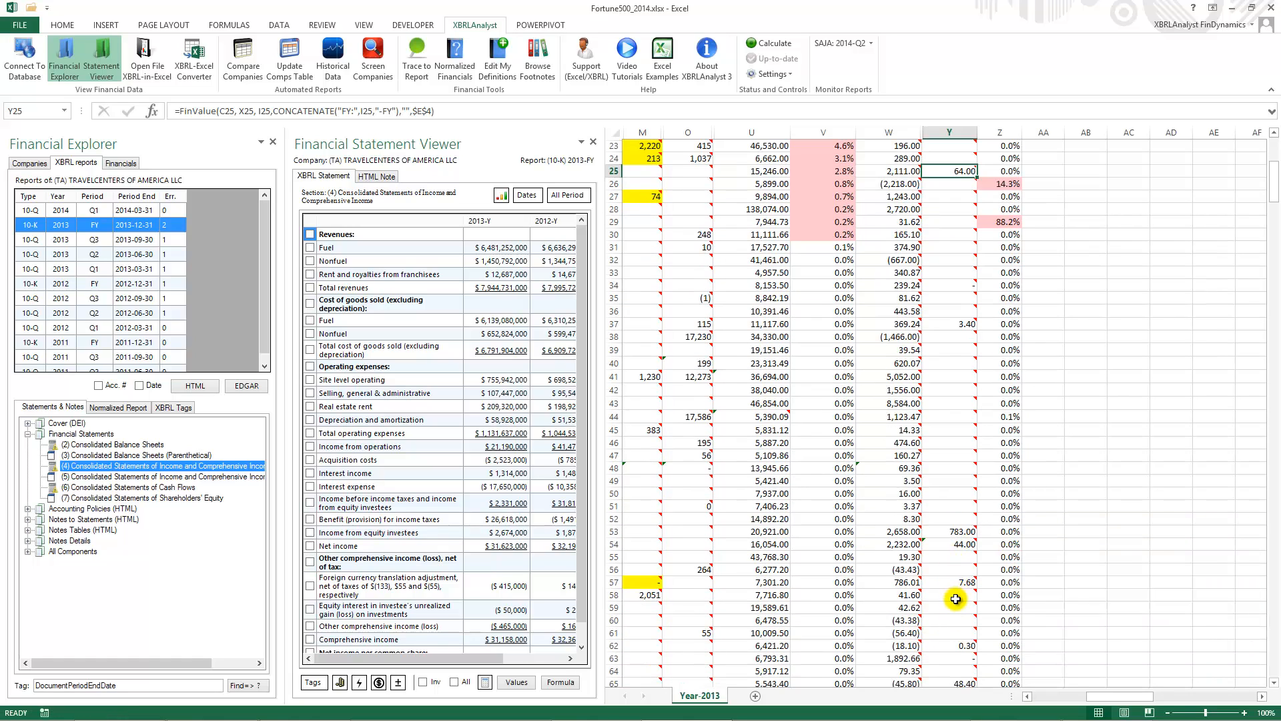
scroll(956, 599, down, 7)
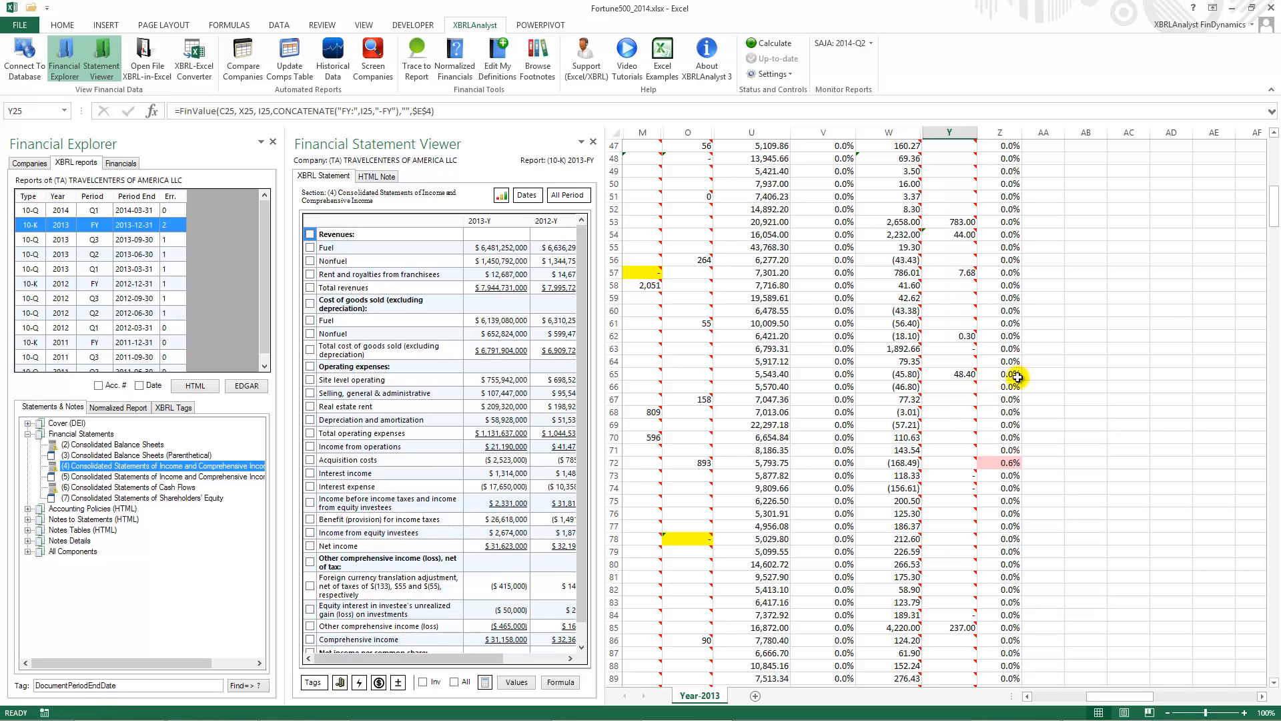
scroll(1017, 377, up, 7)
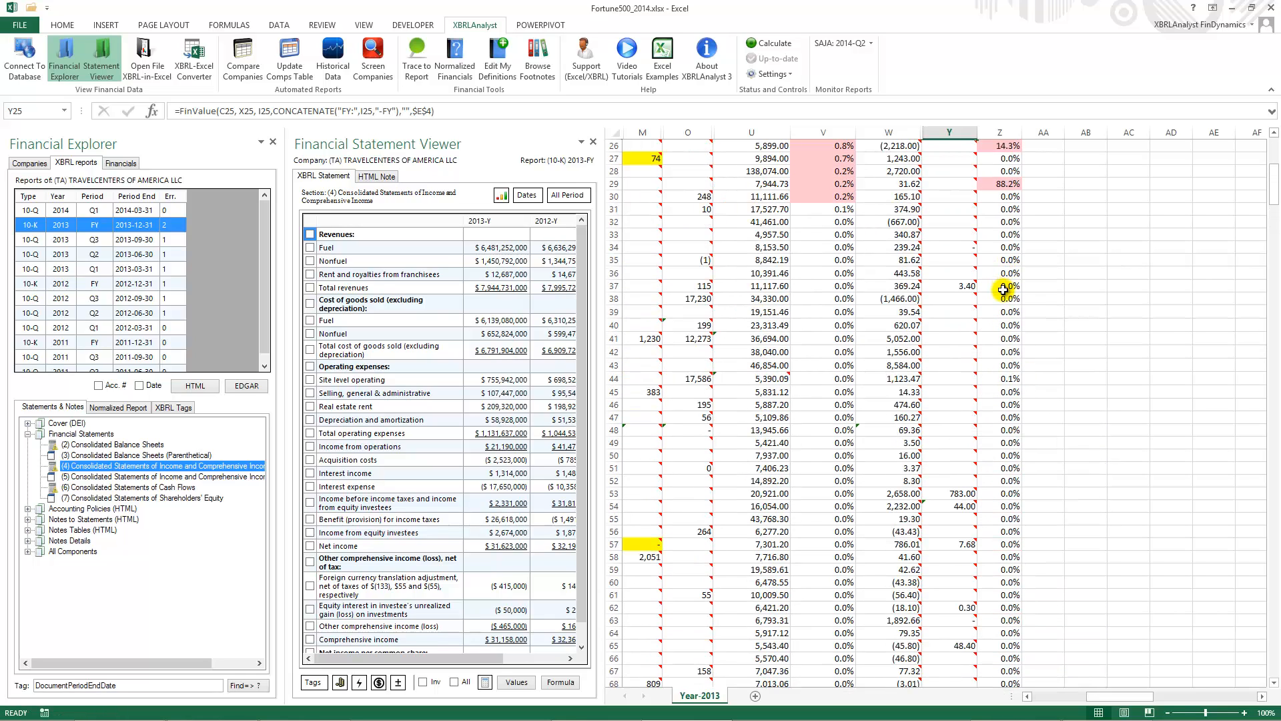
mouse_move(951, 285)
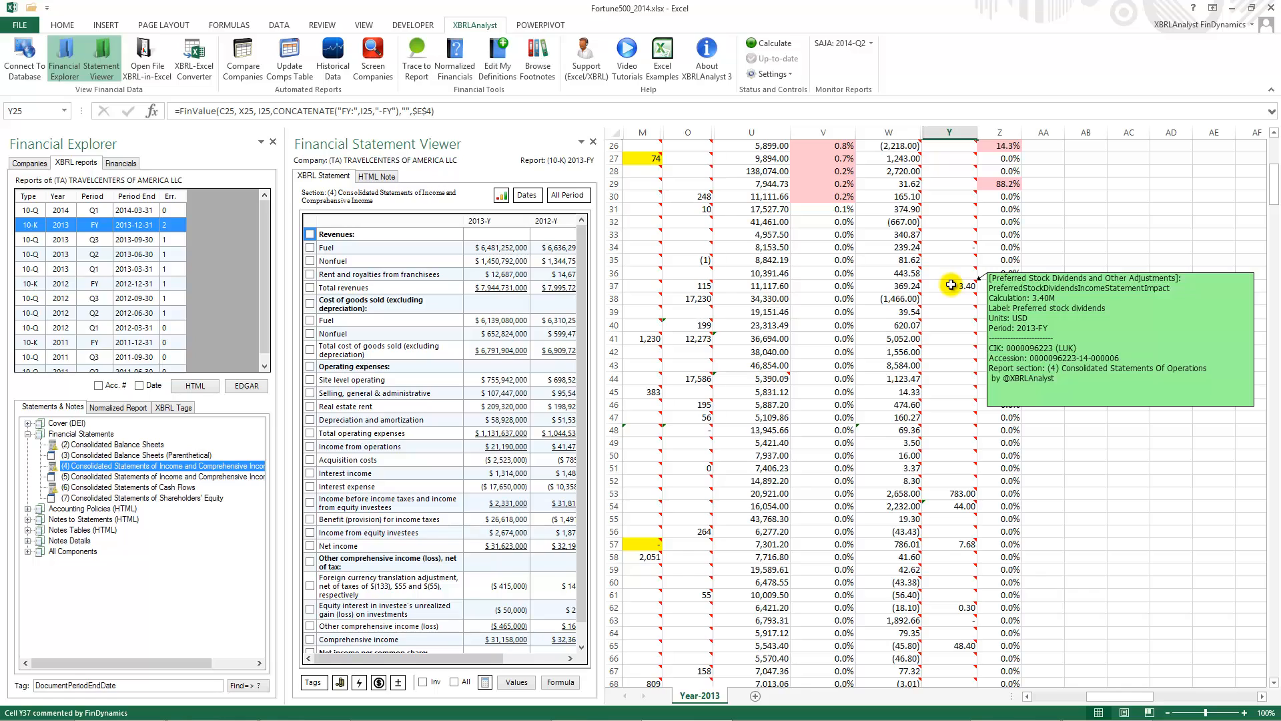
scroll(951, 285, up, 1)
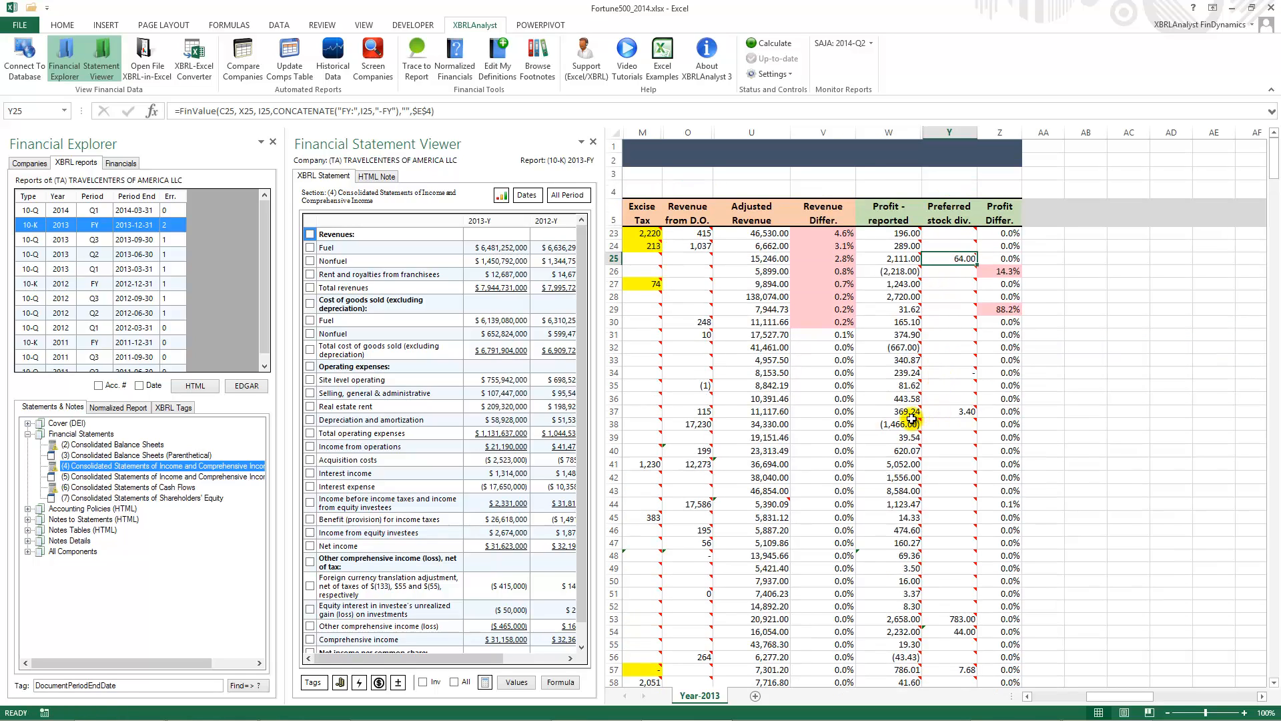
mouse_move(912, 418)
mouse_move(969, 411)
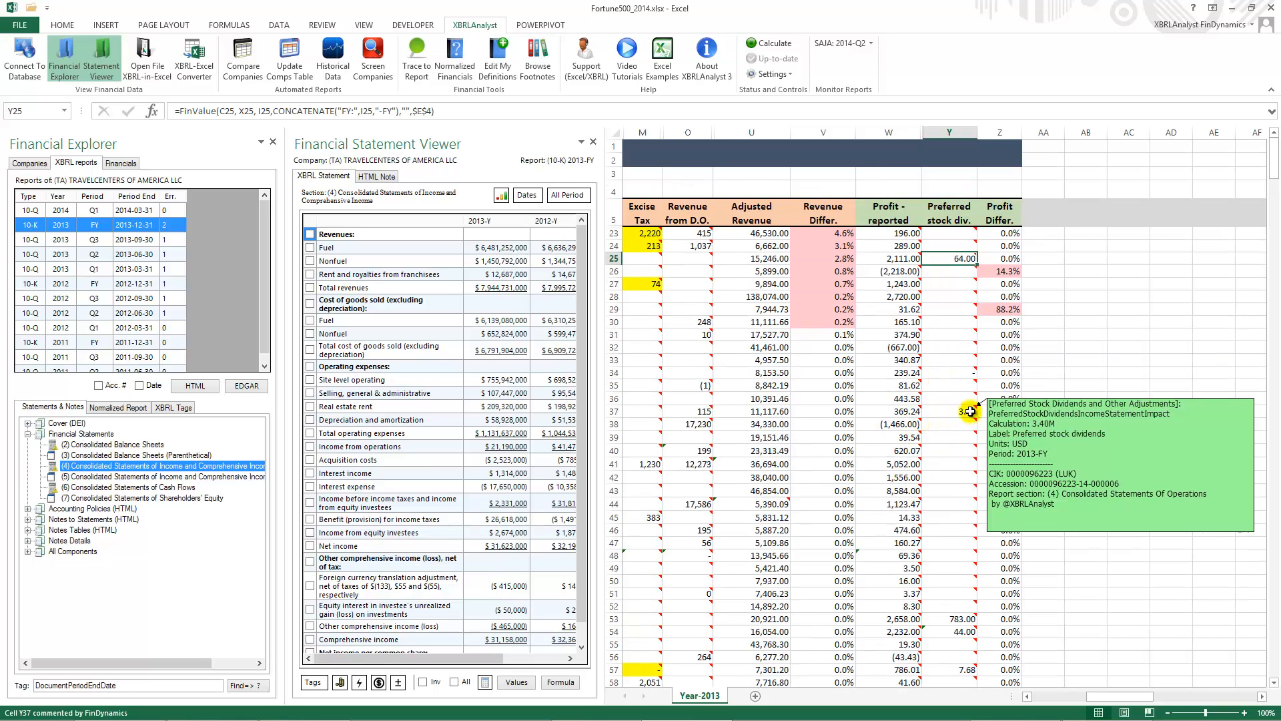
- Inspect the Adjusted Revenue formula in U23 alongside the reported revenue and excise tax columns it uses
click(770, 244)
click(768, 233)
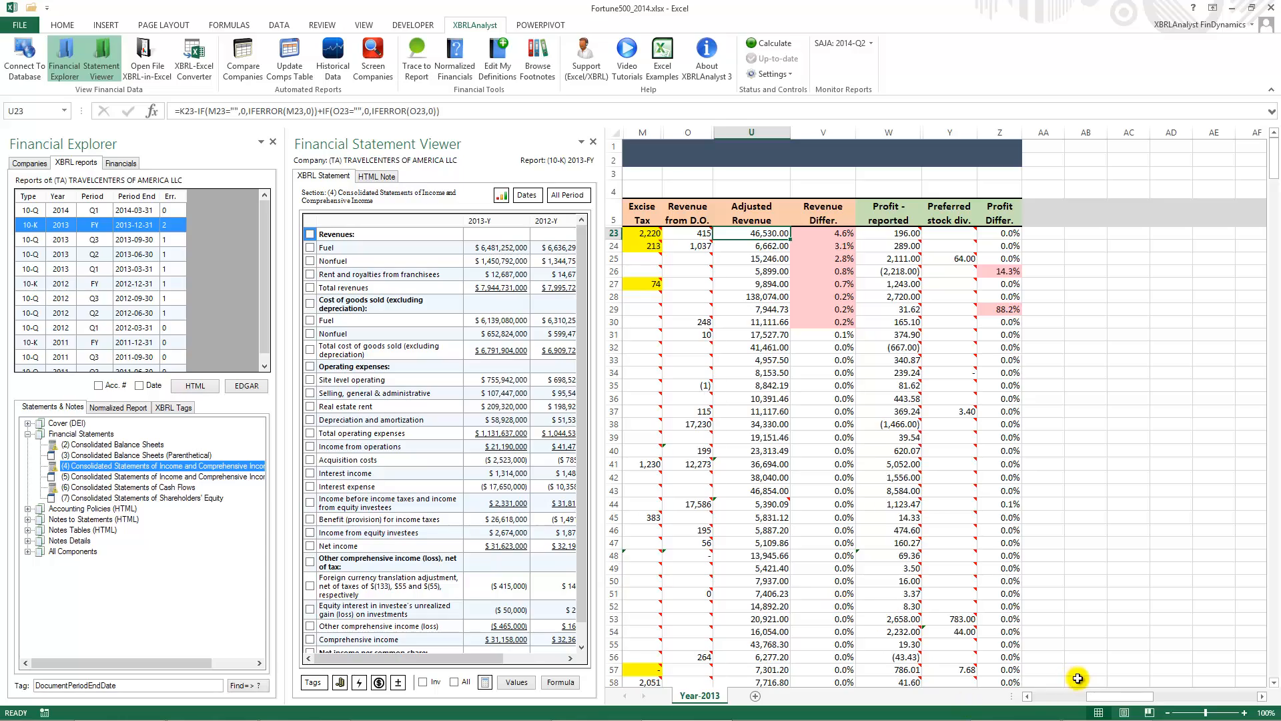
drag(1104, 706, 1073, 712)
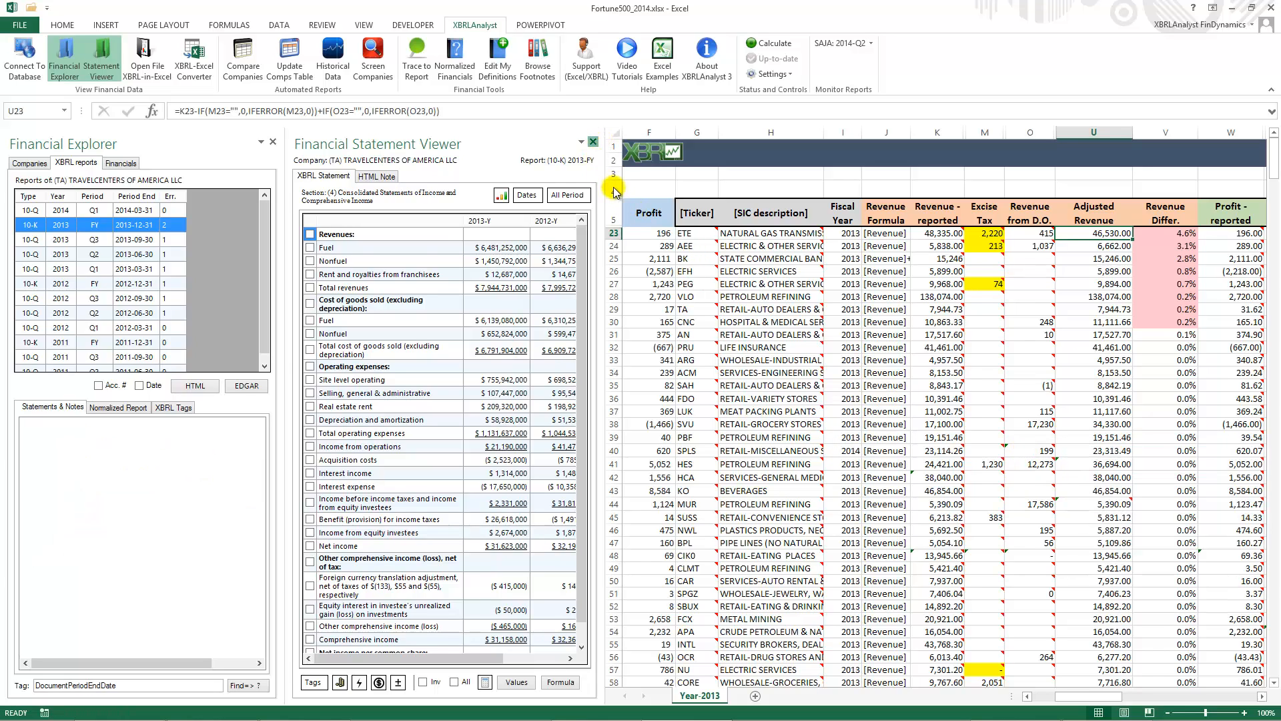
- Close the Financial Statement Viewer and show the sheet from the Rank and Company Name columns onward
click(594, 143)
mouse_move(638, 265)
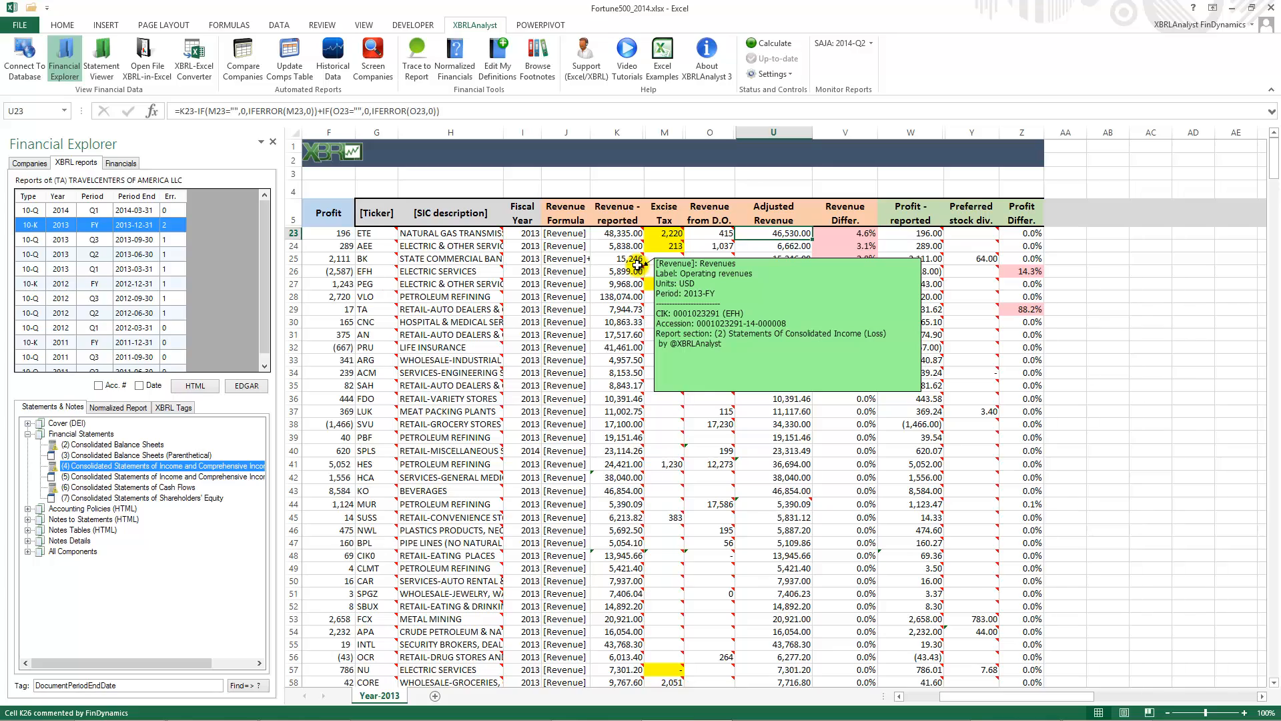
drag(1007, 694, 971, 696)
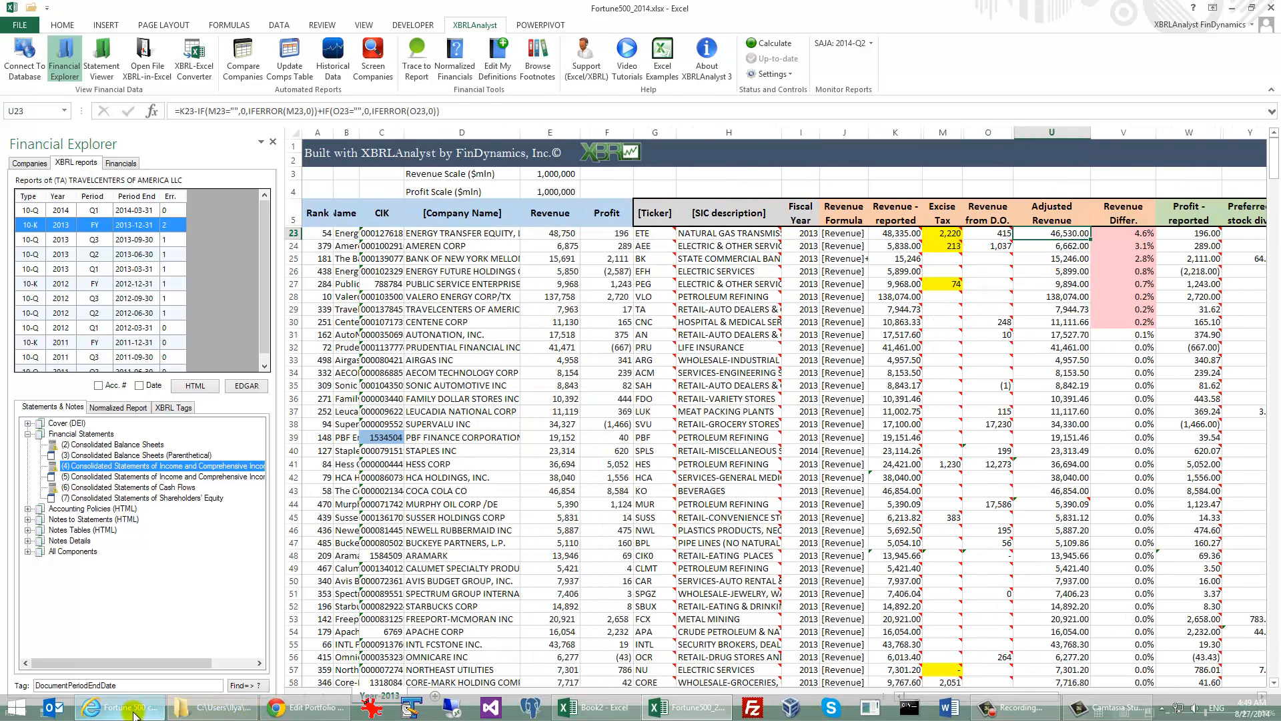
- Switch to Internet Explorer and open the XBRLAnalyst Online page on the FinDynamics site
click(120, 708)
scroll(643, 386, up, 3)
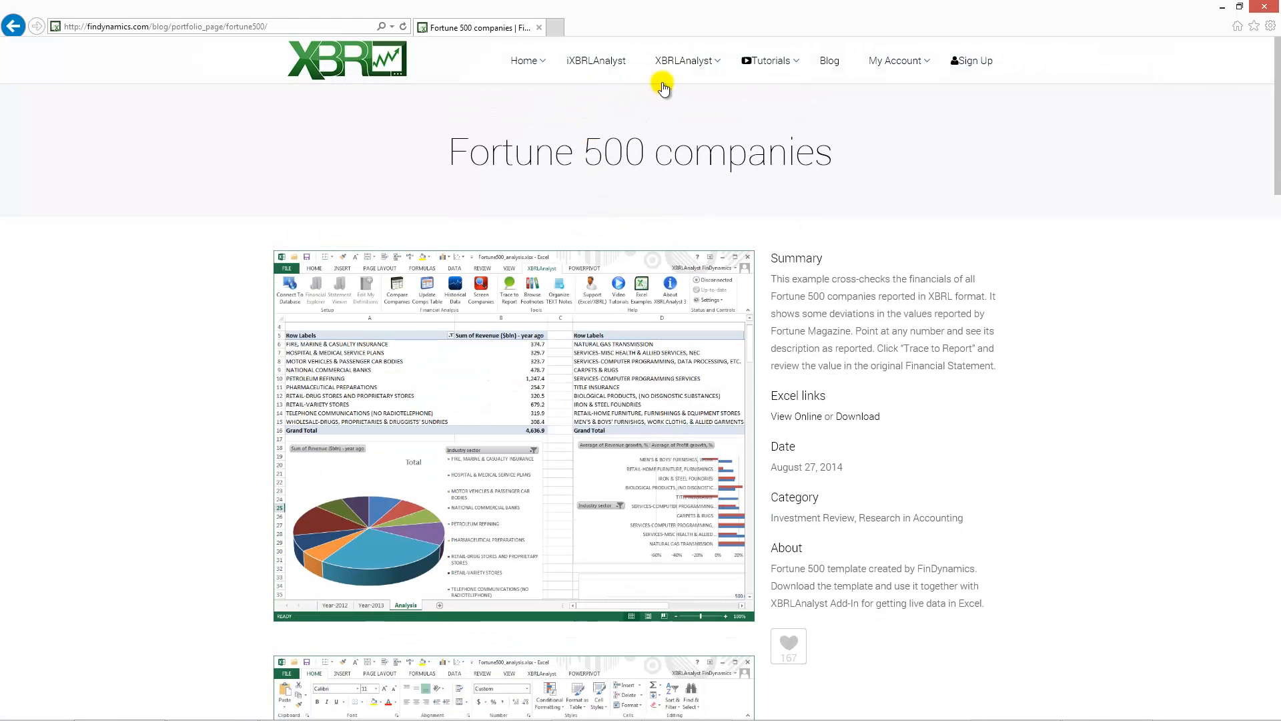
mouse_move(667, 64)
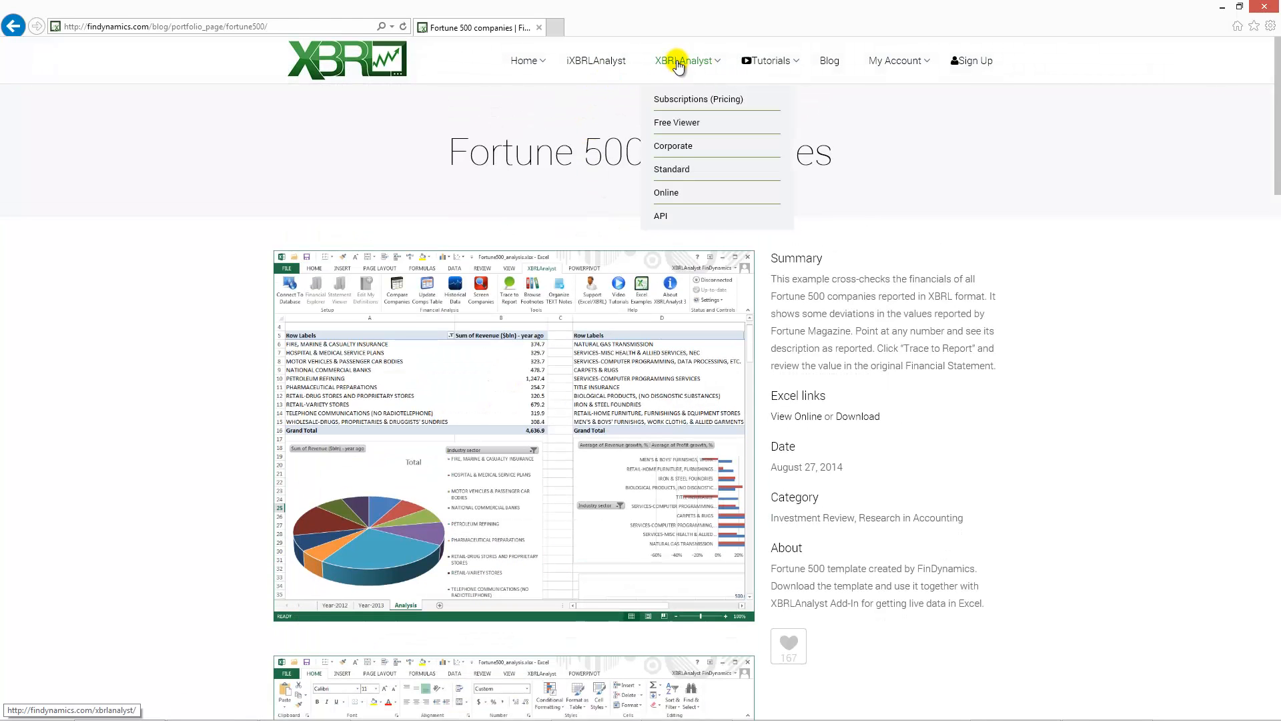
click(667, 194)
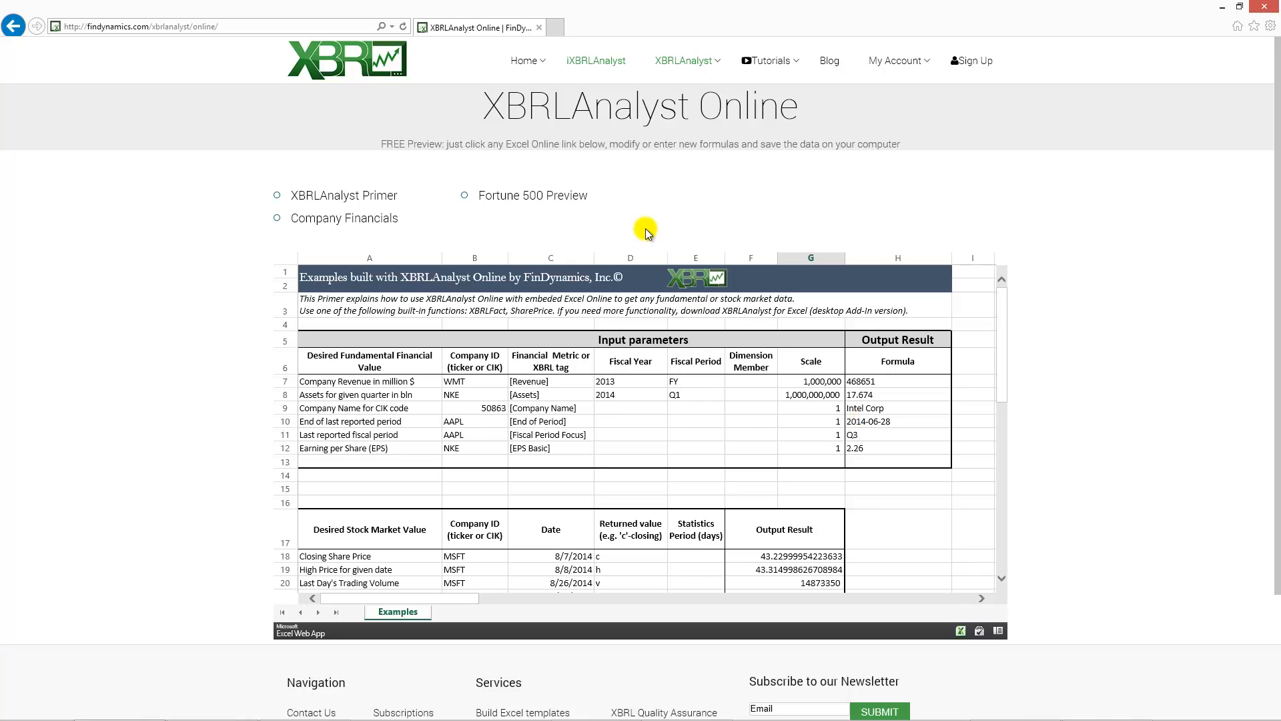
- Open the XBRLAnalyst API page and read its description
mouse_move(671, 64)
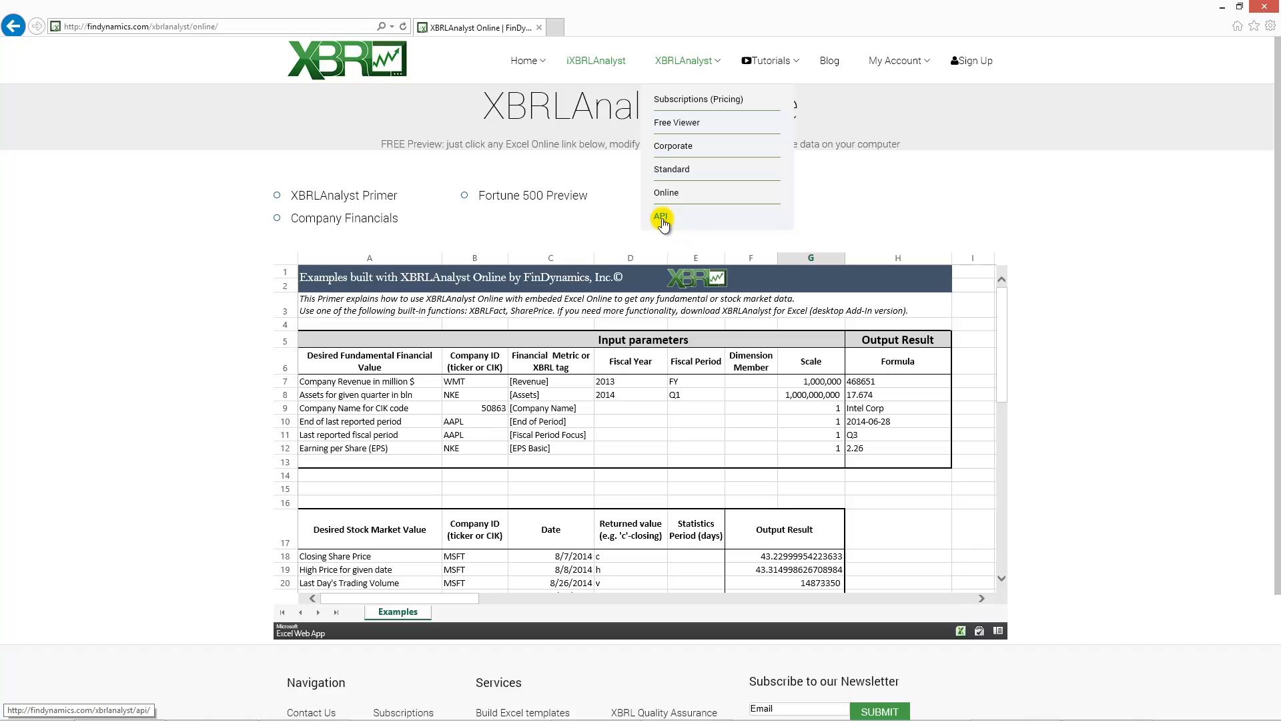
click(662, 218)
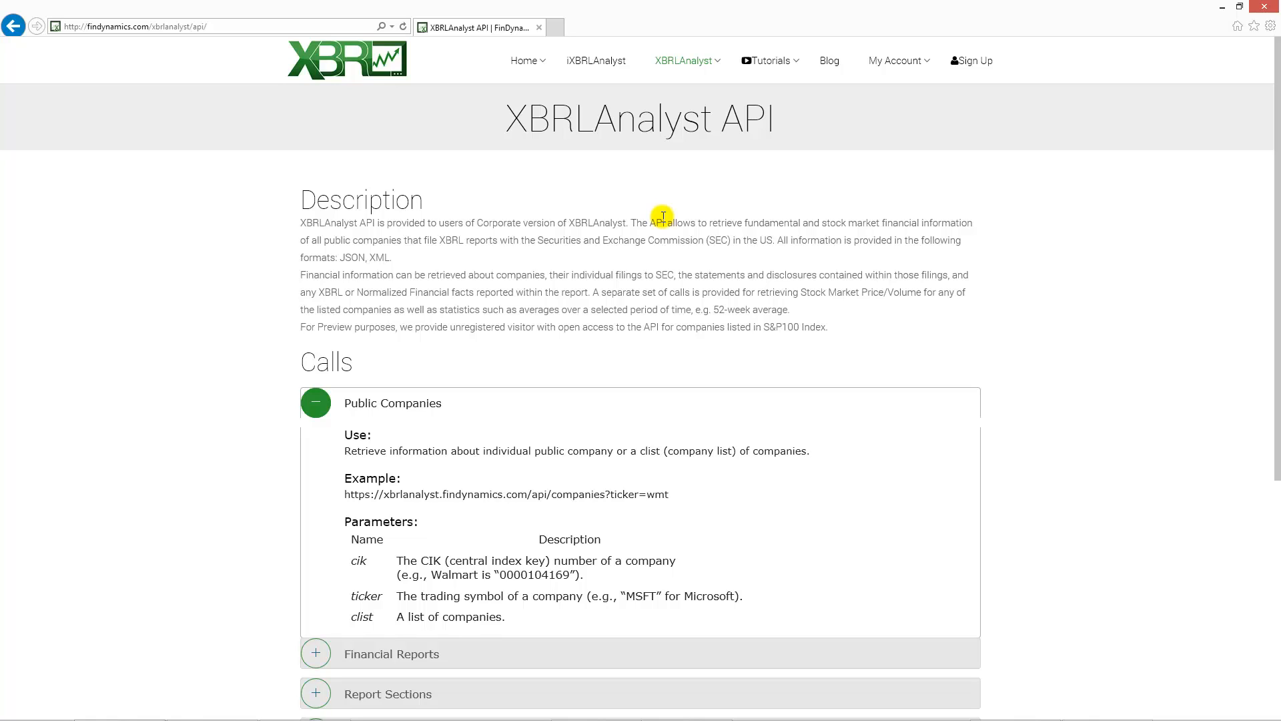
scroll(663, 217, down, 1)
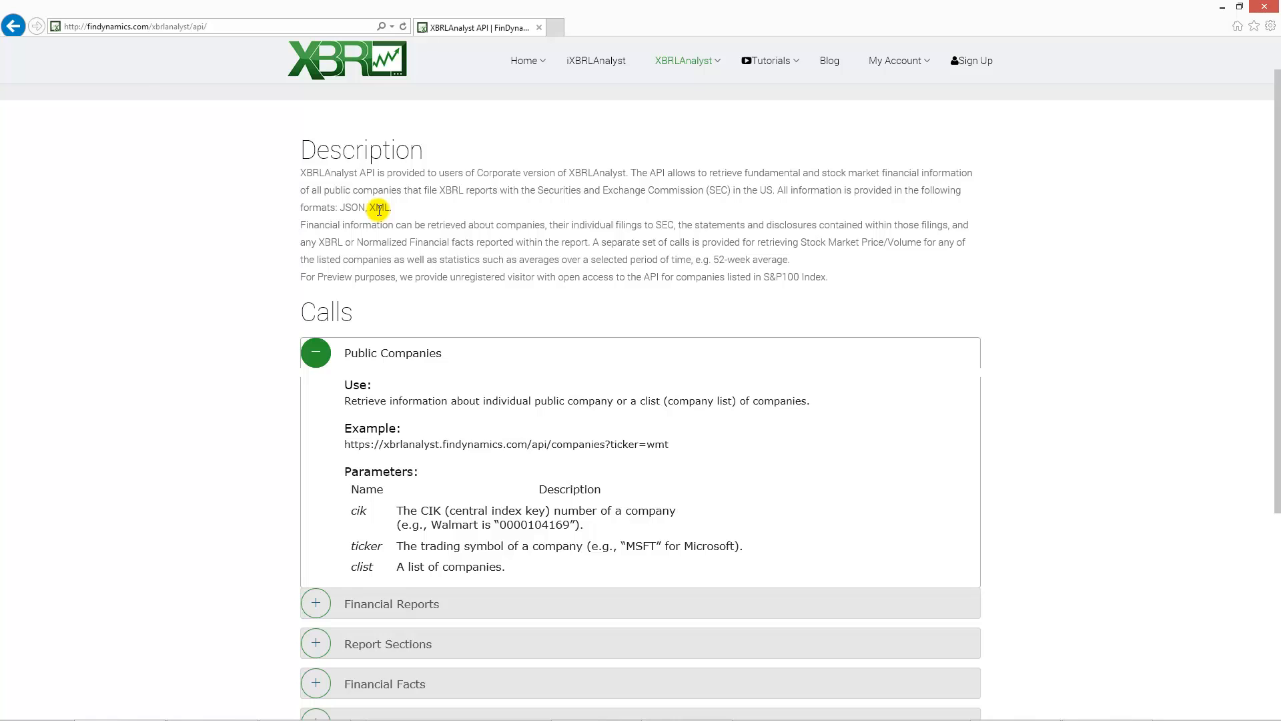
scroll(360, 208, down, 2)
- Review the Financial Reports and Report Sections API calls and request the Report Sections example link
click(318, 255)
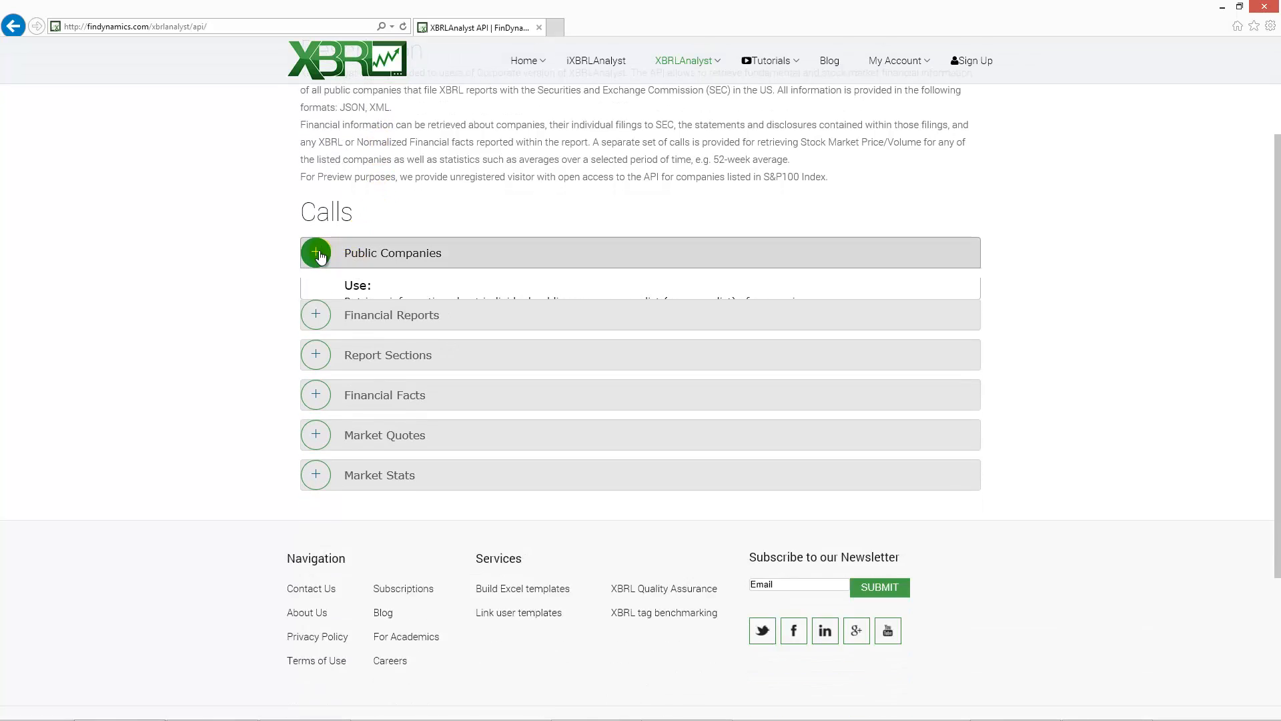
click(315, 290)
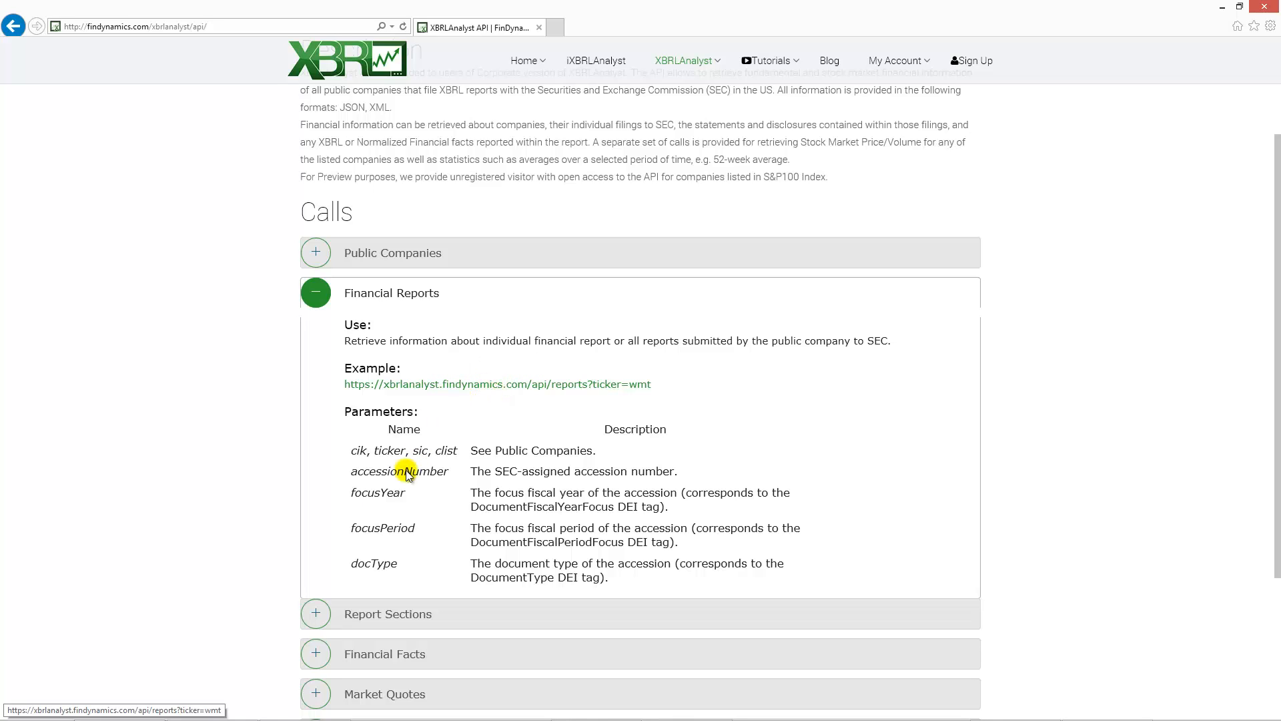
click(322, 620)
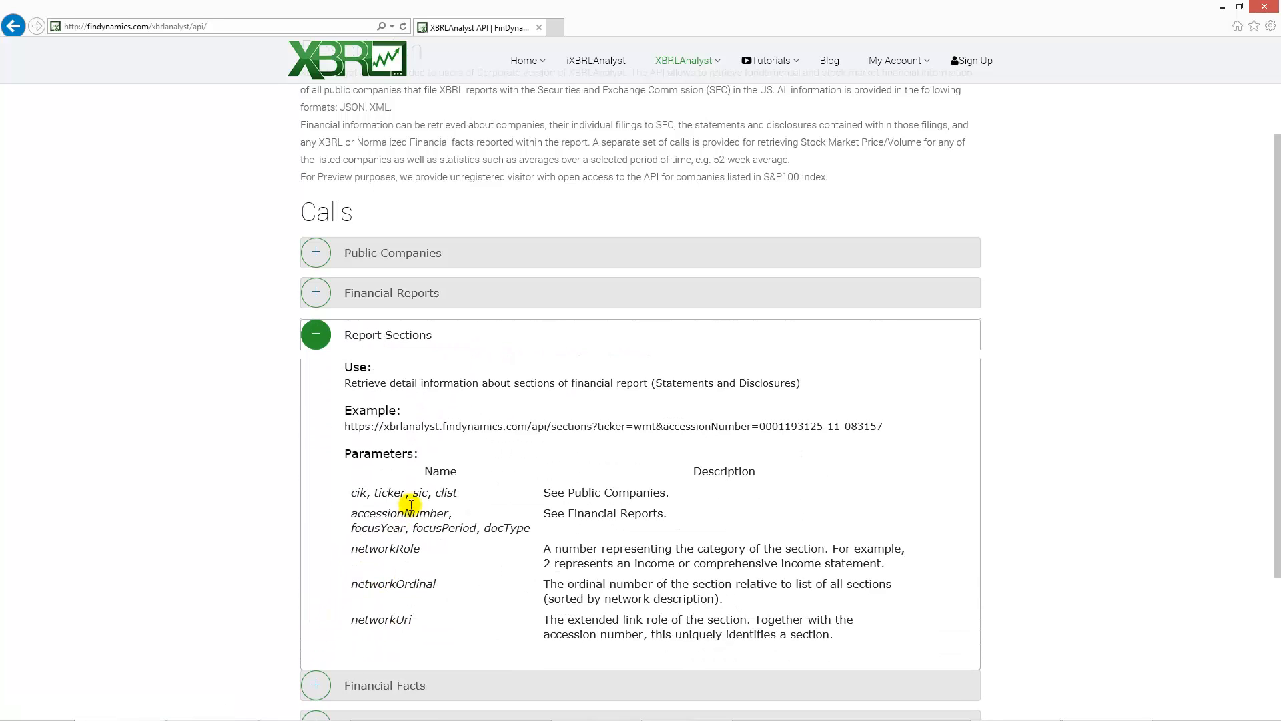
click(466, 426)
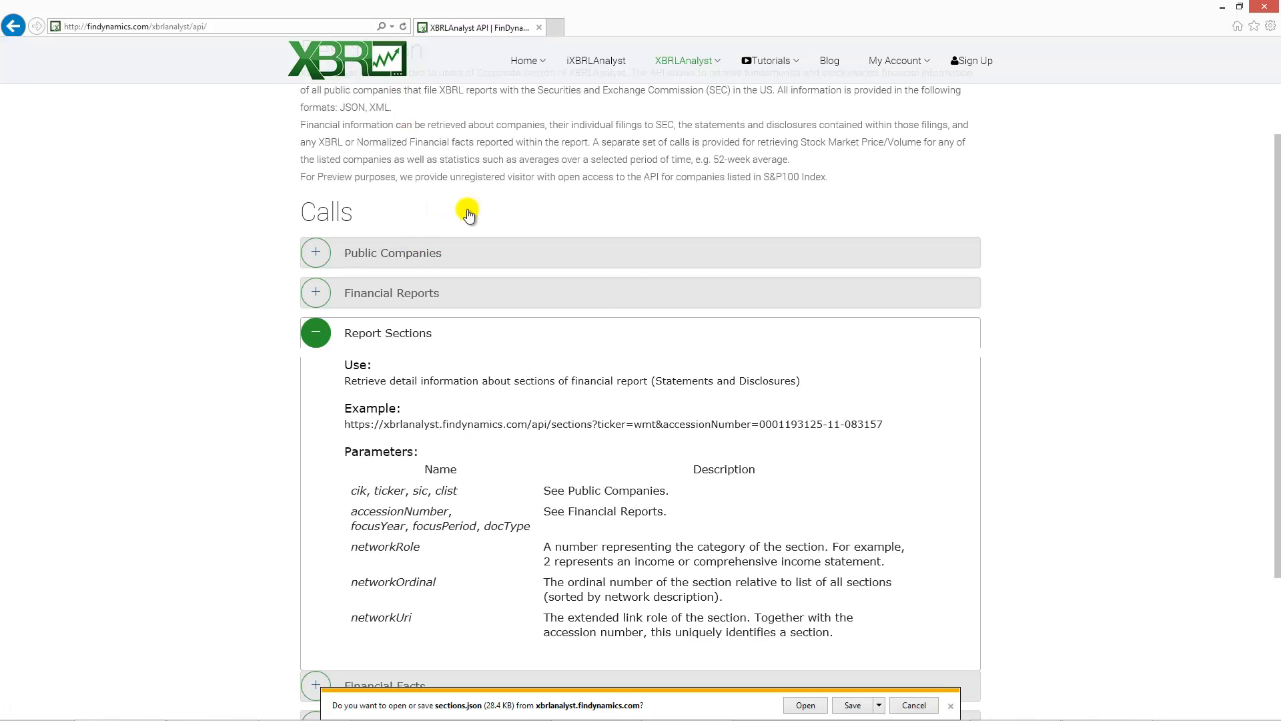
- Show the site's list of XBRLAnalyst product pages
scroll(635, 273, up, 3)
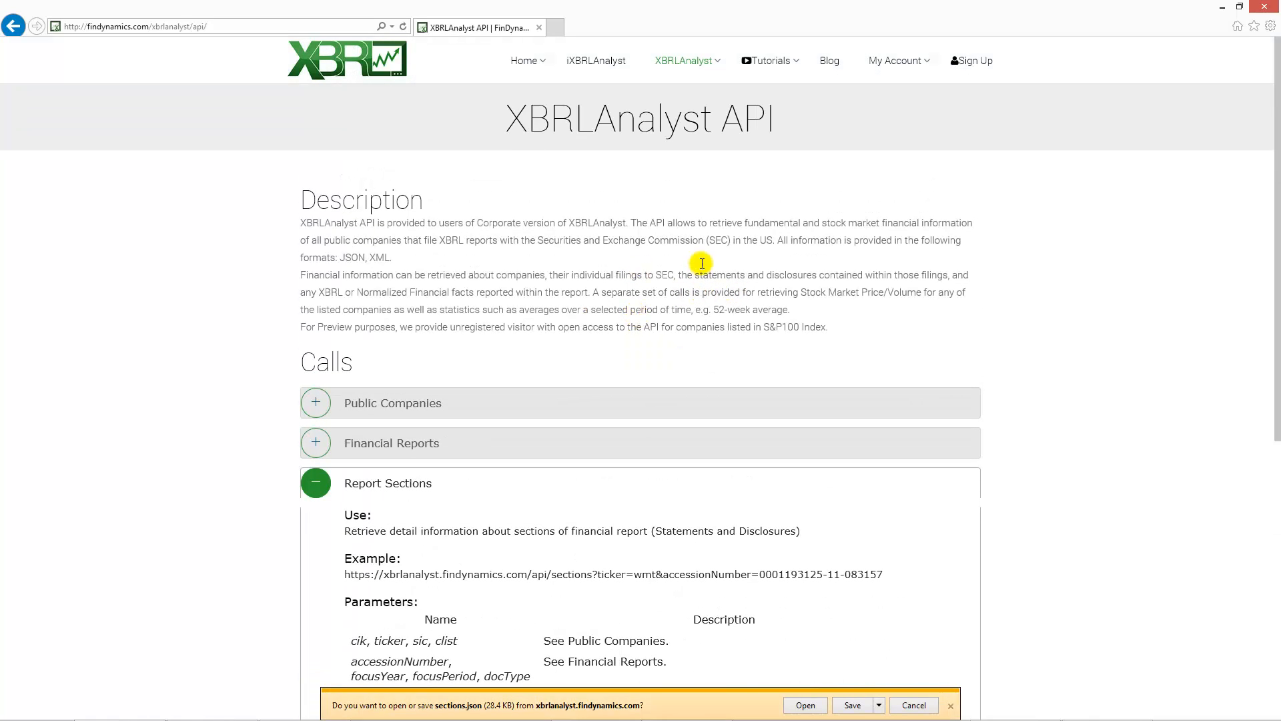
mouse_move(690, 65)
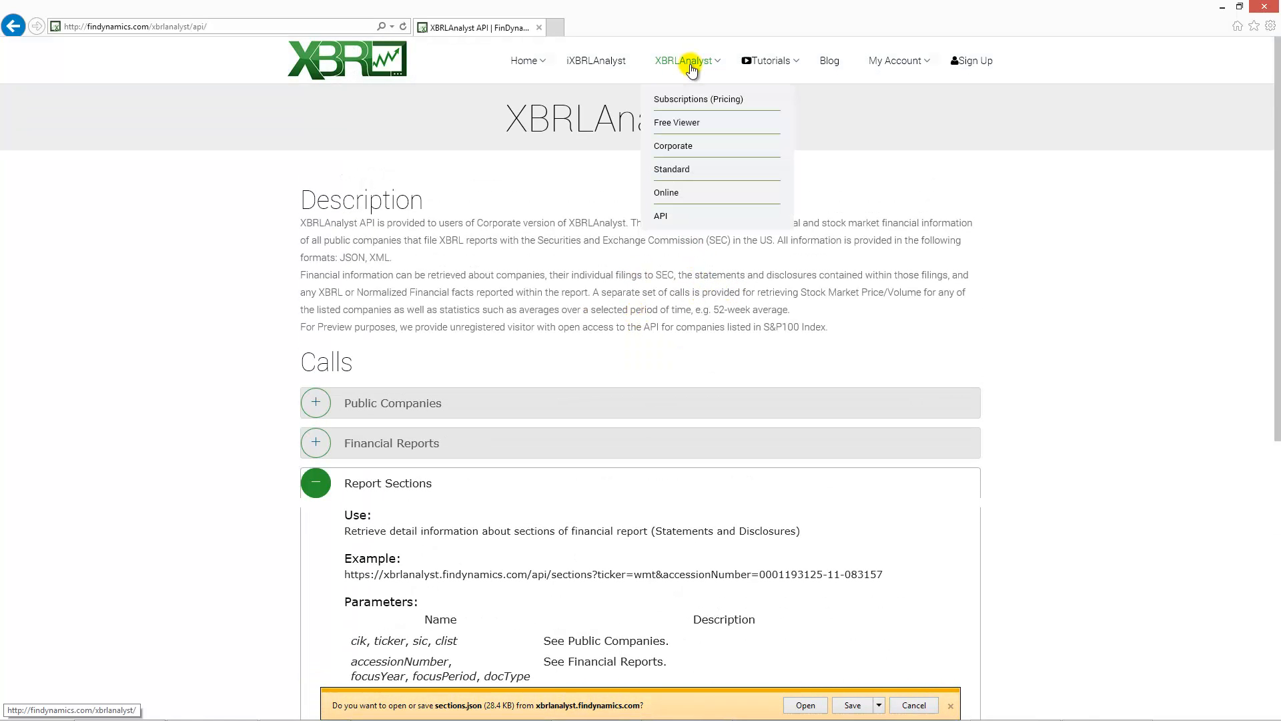